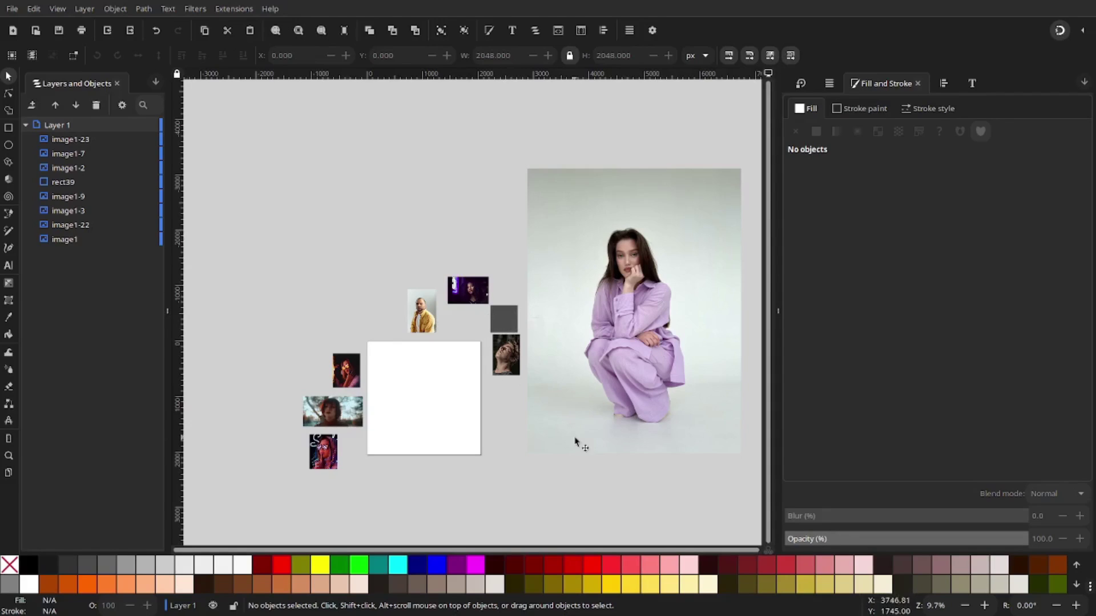
Place the lilac-outfit portrait over the square page and enlarge it to about 4135.676 × 5514.235 px to cover it.
left_click_drag(672, 207, 486, 344)
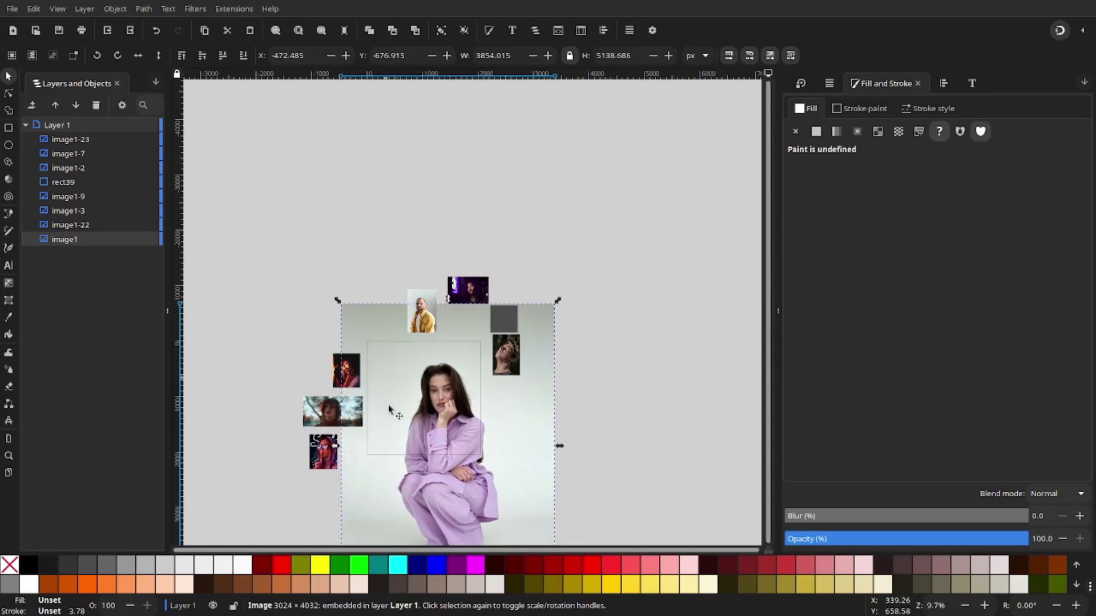
mouse_move(626, 369)
left_mouse_down()
mouse_move(663, 228)
mouse_move(598, 318)
left_mouse_up()
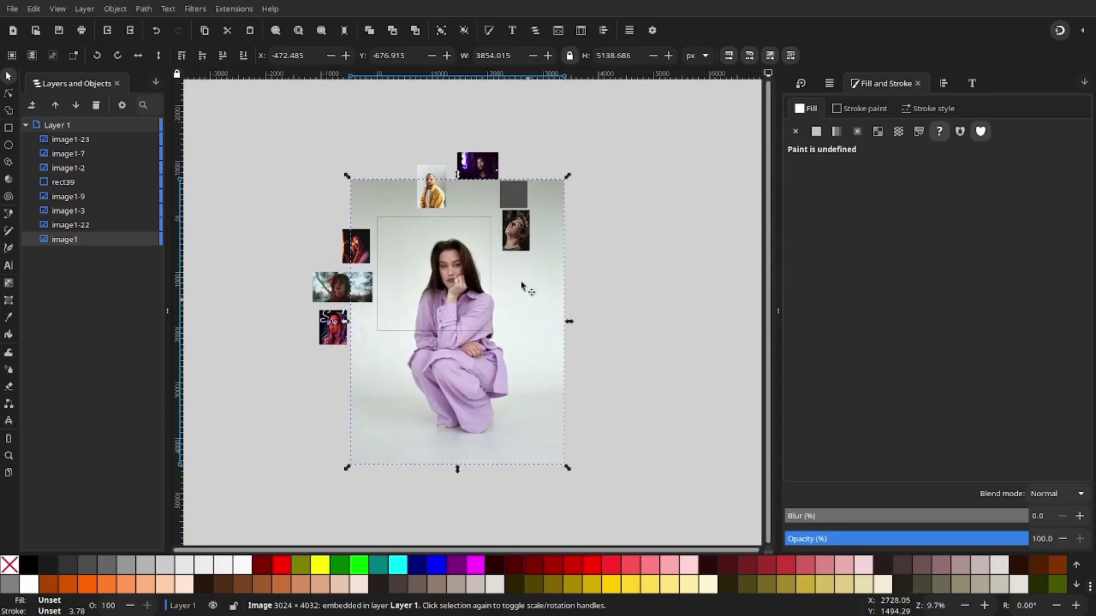
left_click_drag(521, 282, 526, 309)
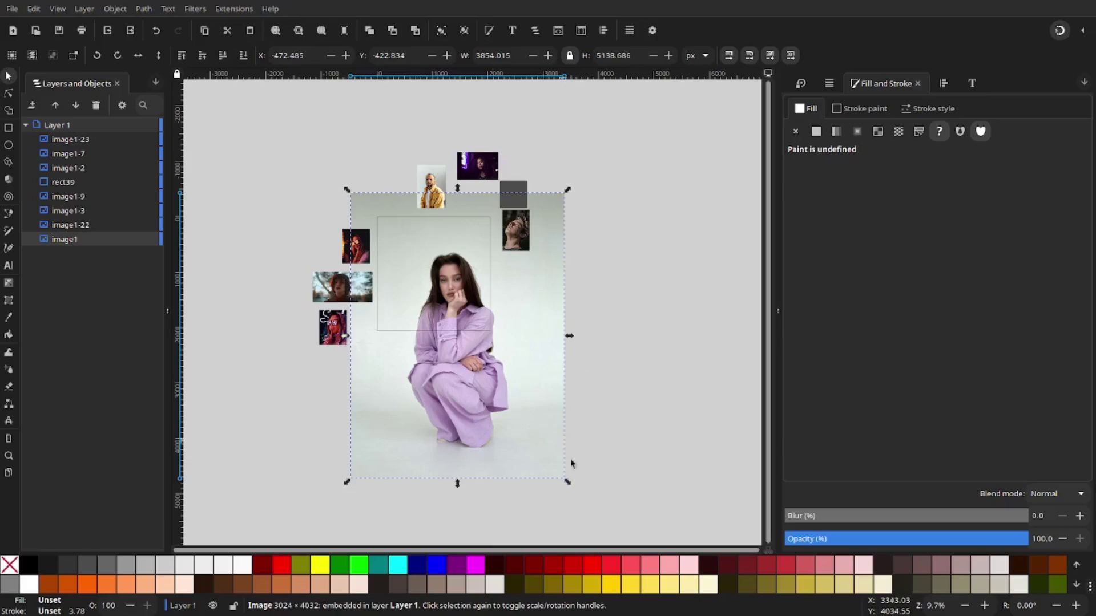
left_click_drag(573, 483, 589, 504)
left_click_drag(528, 372, 519, 363)
Duplicate the grey square, align it to the page's left and top, and enlarge it to fill the page.
key("Escape")
left_click(508, 200)
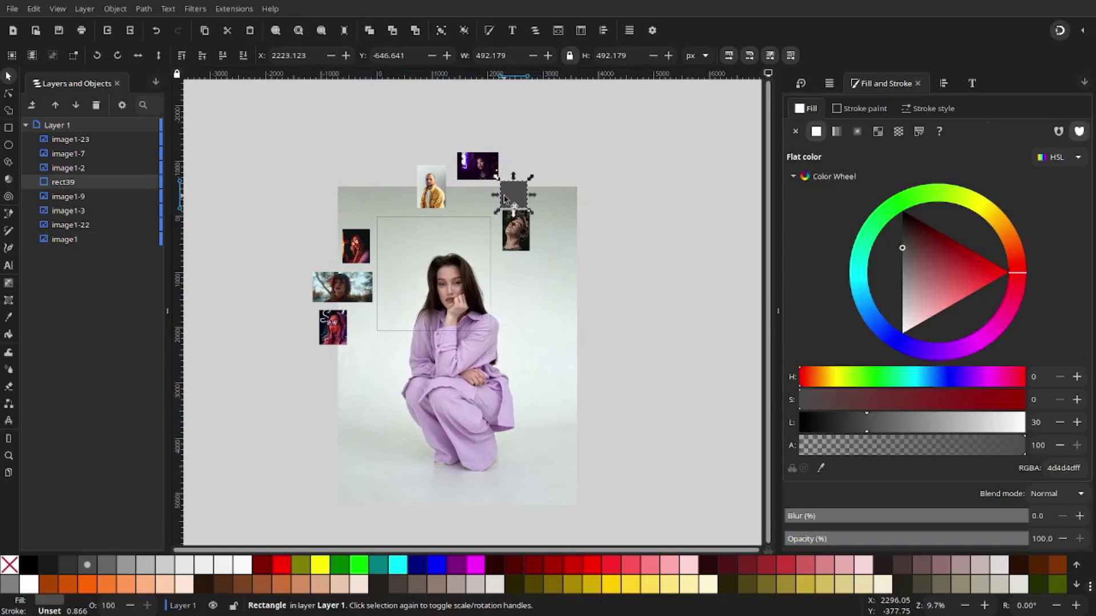
key("ctrl+d")
left_click_drag(508, 199, 385, 234)
key("ctrl+shift+d")
key("ctrl+shift+a")
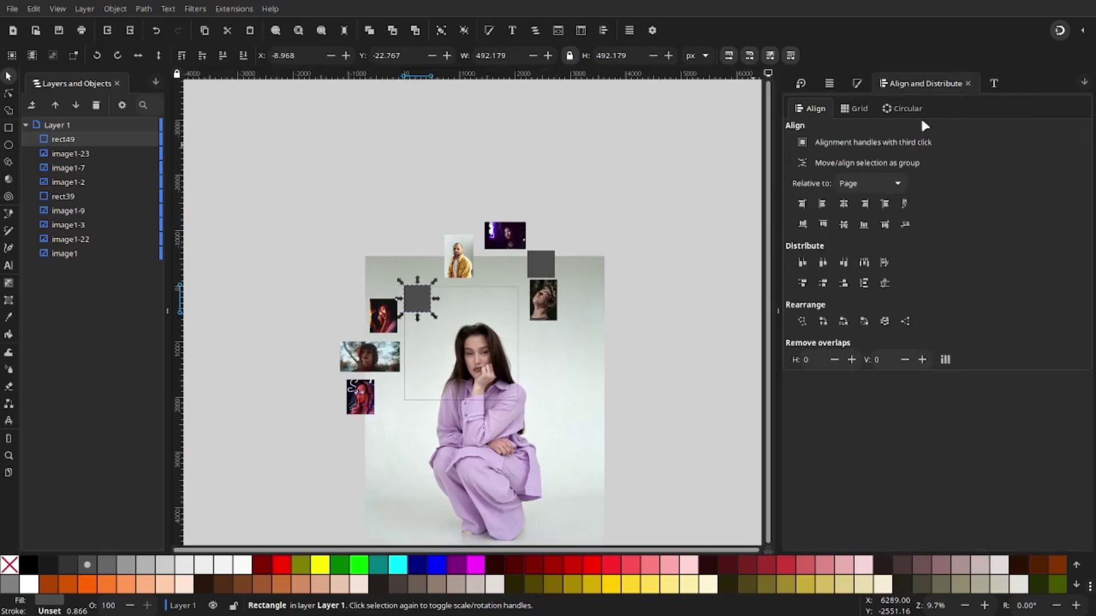
left_click(822, 207)
left_click(823, 224)
left_click_drag(435, 316, 517, 417)
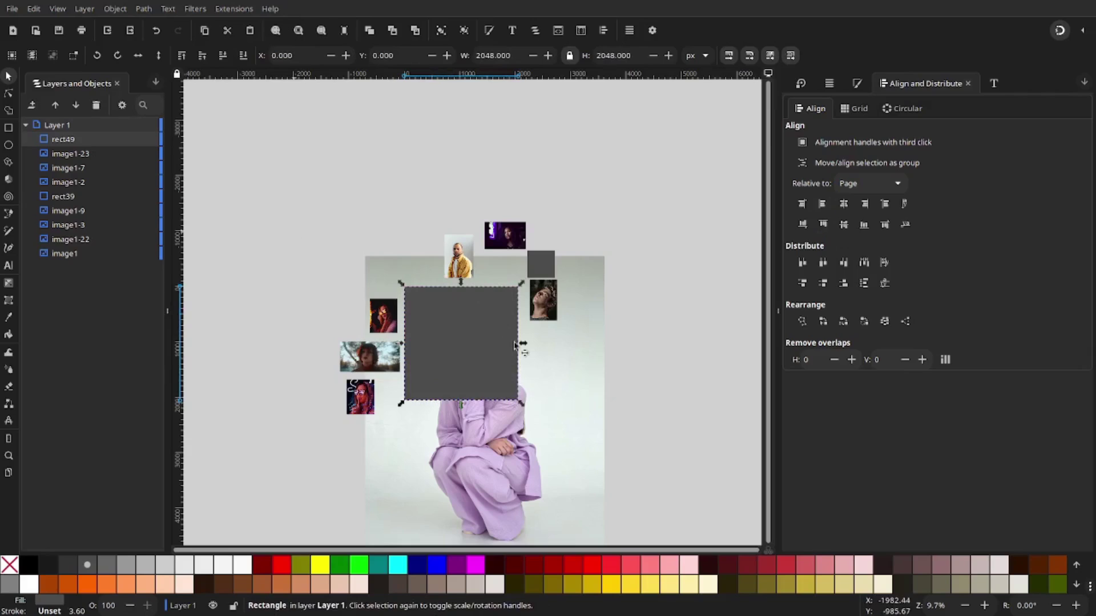
Clip the portrait to the 2048 × 2048 px square with Set Clip.
left_click(562, 375, "shift")
right_click(484, 340)
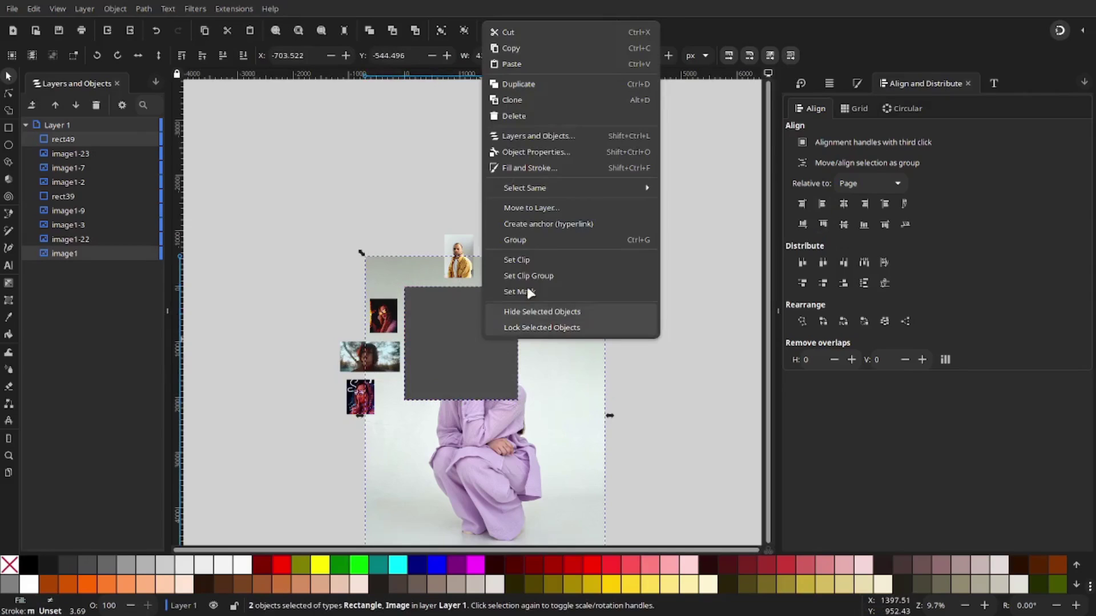
left_click(533, 256)
left_click(668, 323)
scroll(488, 270, "up", 2)
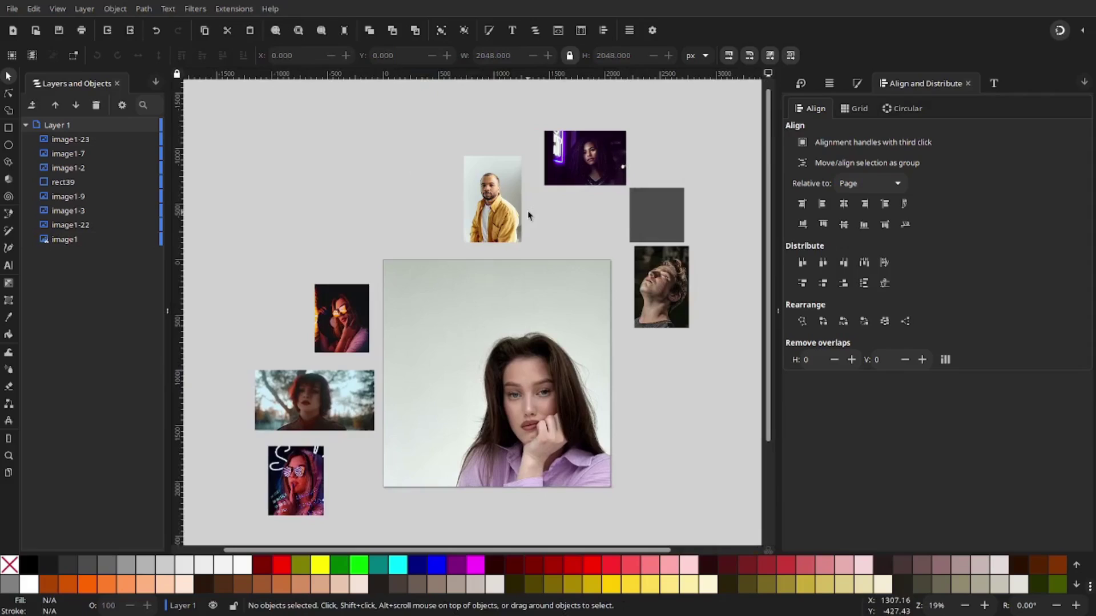
Draw a black 2048 × 2048 px rectangle covering the square page.
left_click(548, 328)
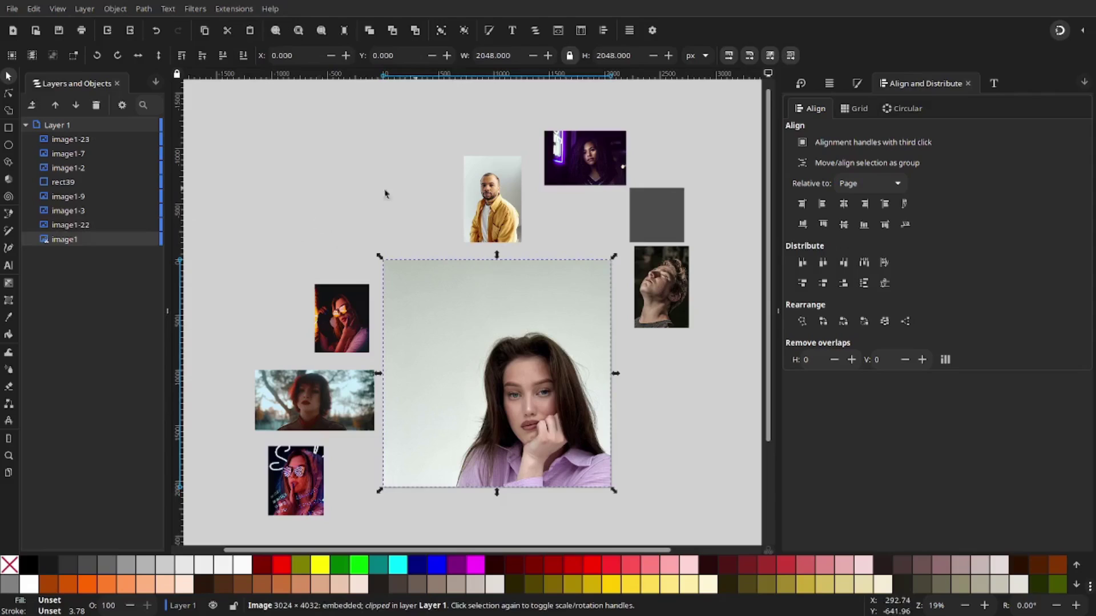
left_click(321, 183)
left_click(8, 128)
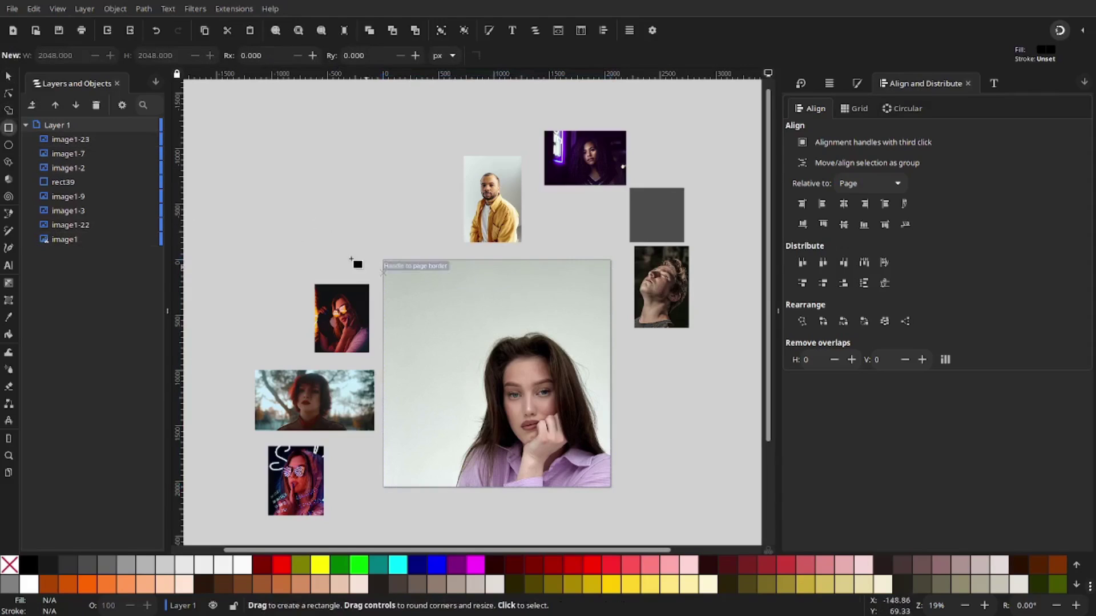
left_click_drag(383, 261, 609, 486)
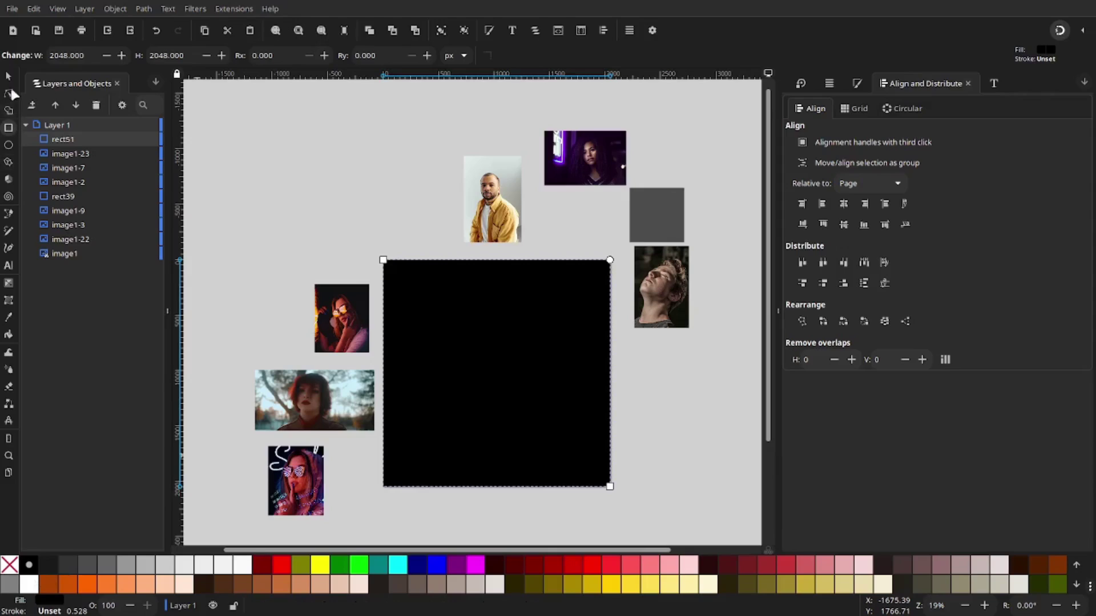
left_click(8, 76)
Set the black rectangle's blend mode to Saturation in Fill and Stroke.
left_click(857, 84)
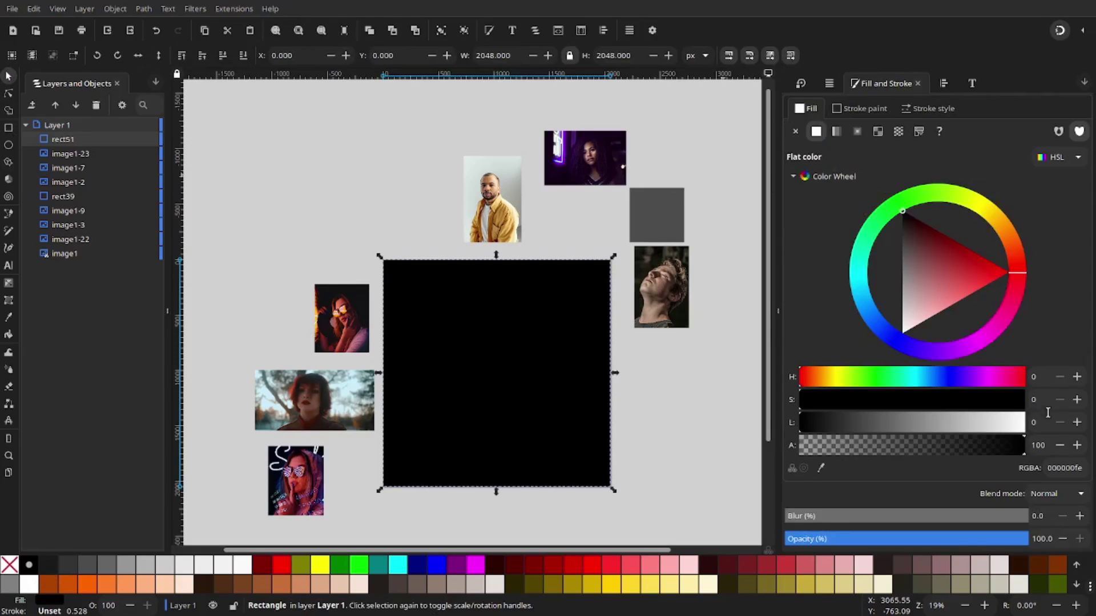
left_click(1060, 495)
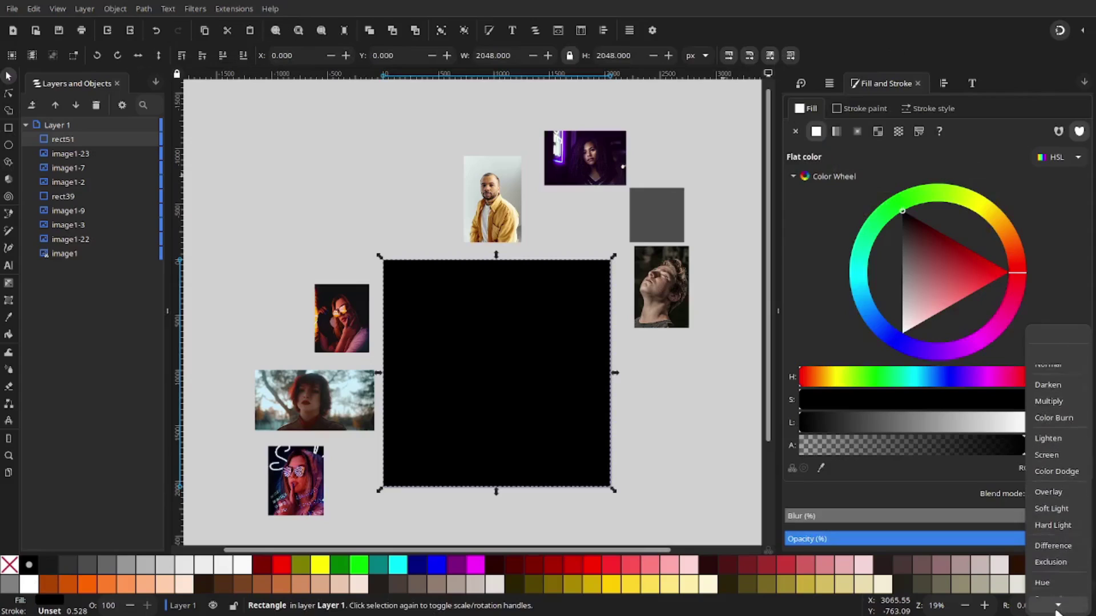
left_click(1053, 590)
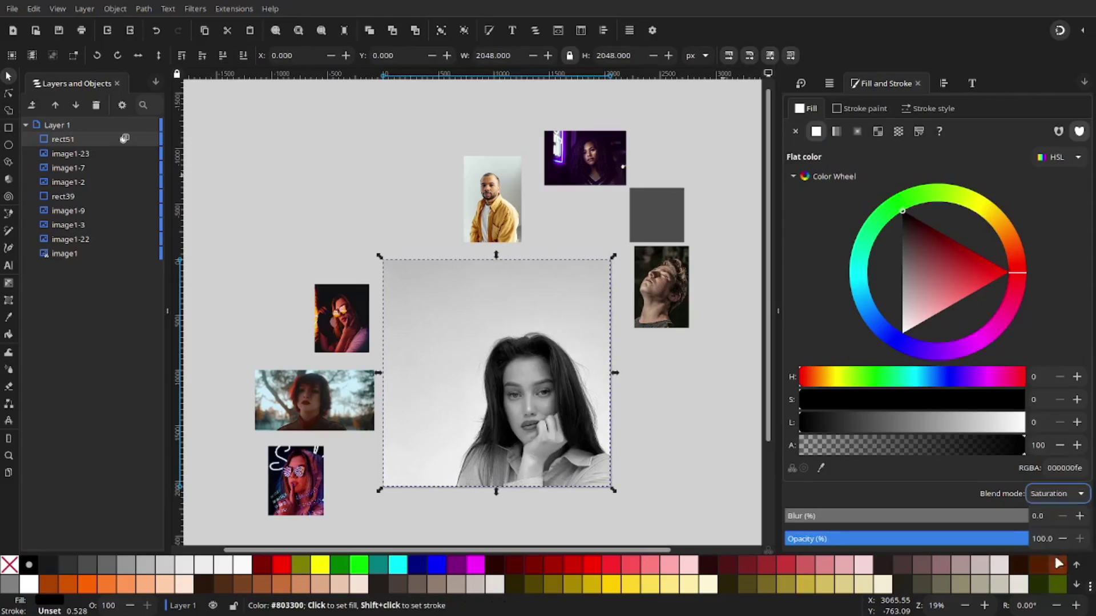
left_click(703, 422)
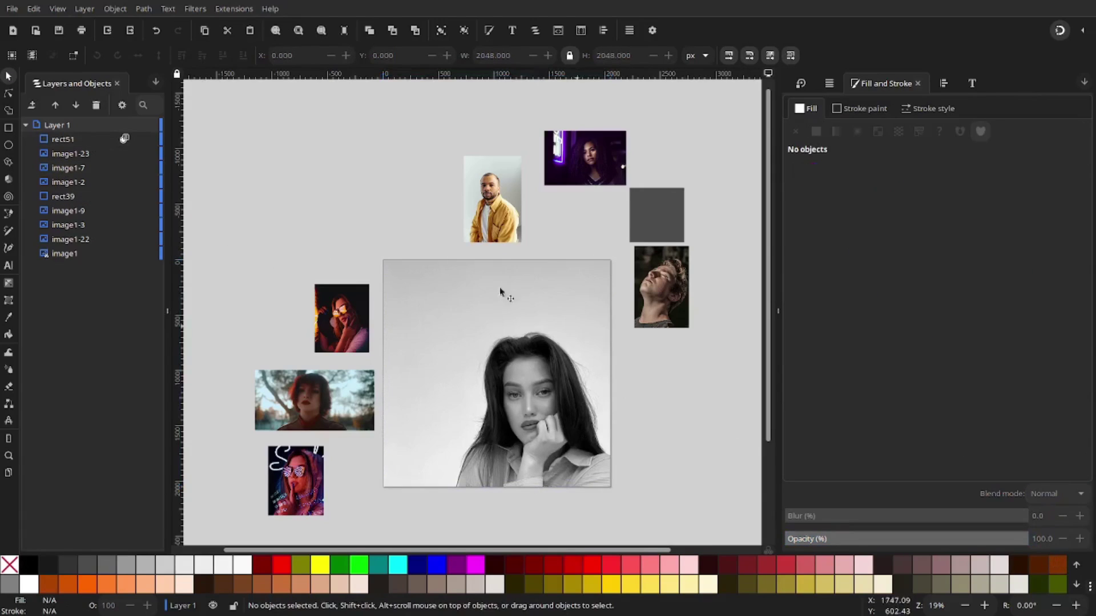
Duplicate the cropped portrait in Layers and set the copy's blend mode to Overlay.
right_click(67, 253)
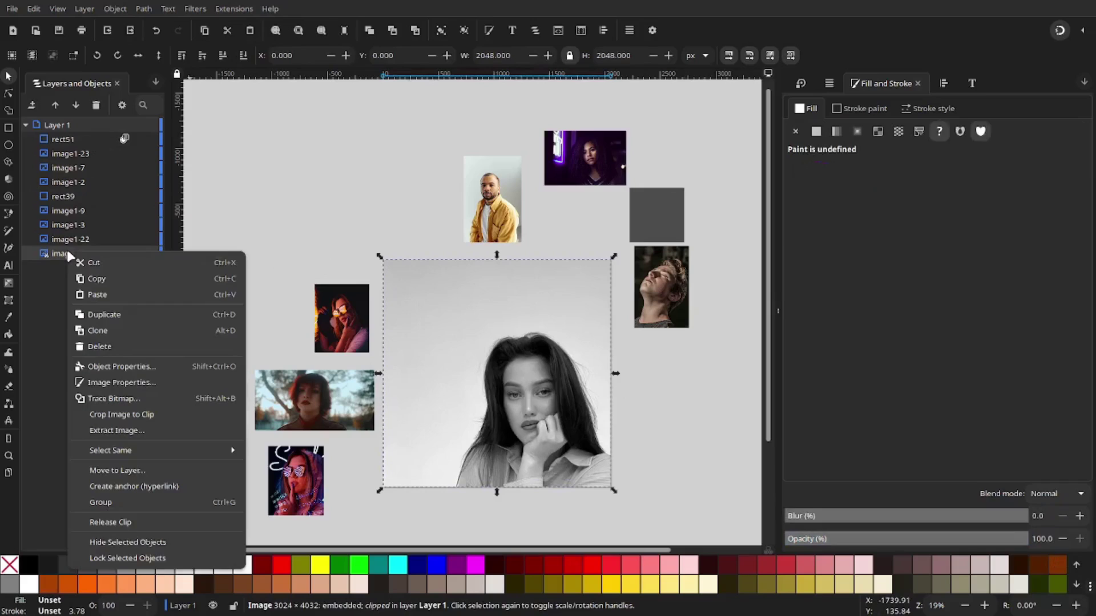
left_click(117, 316)
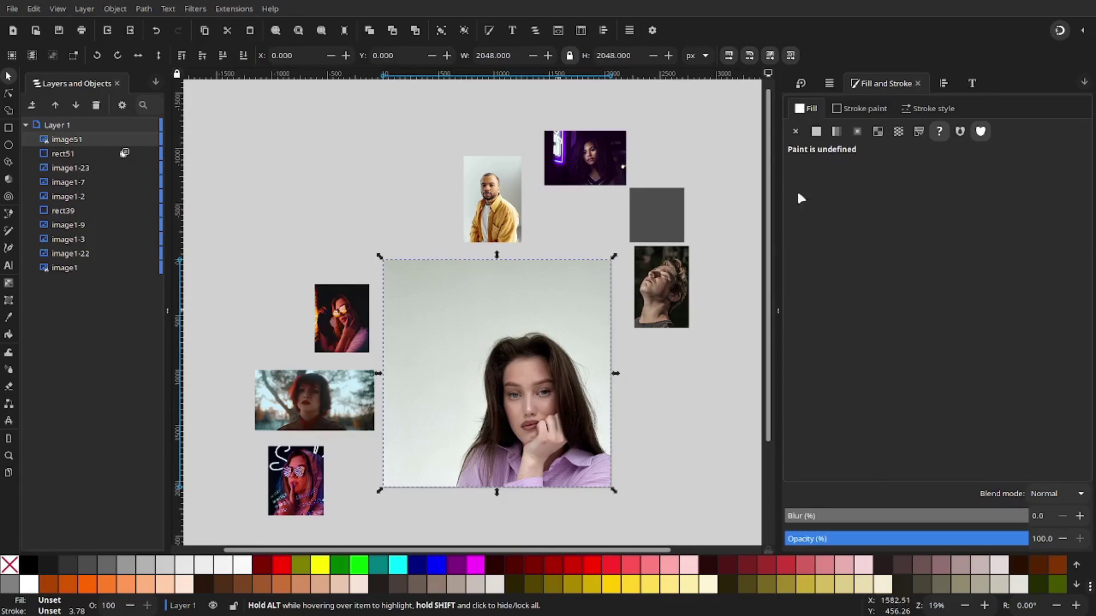
left_click(124, 139)
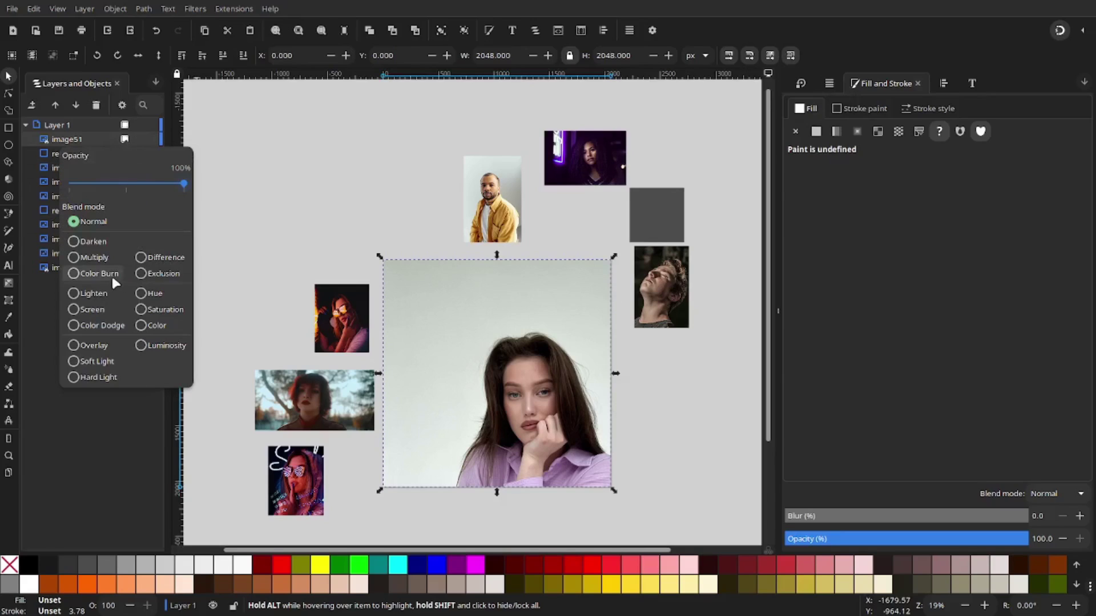
left_click(91, 345)
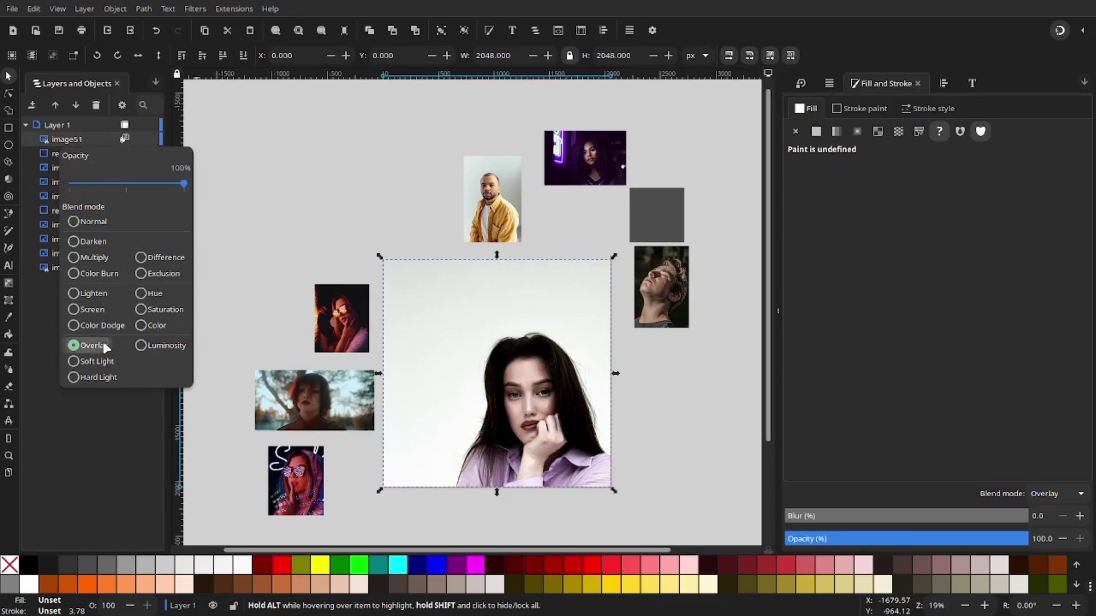
left_click(85, 130)
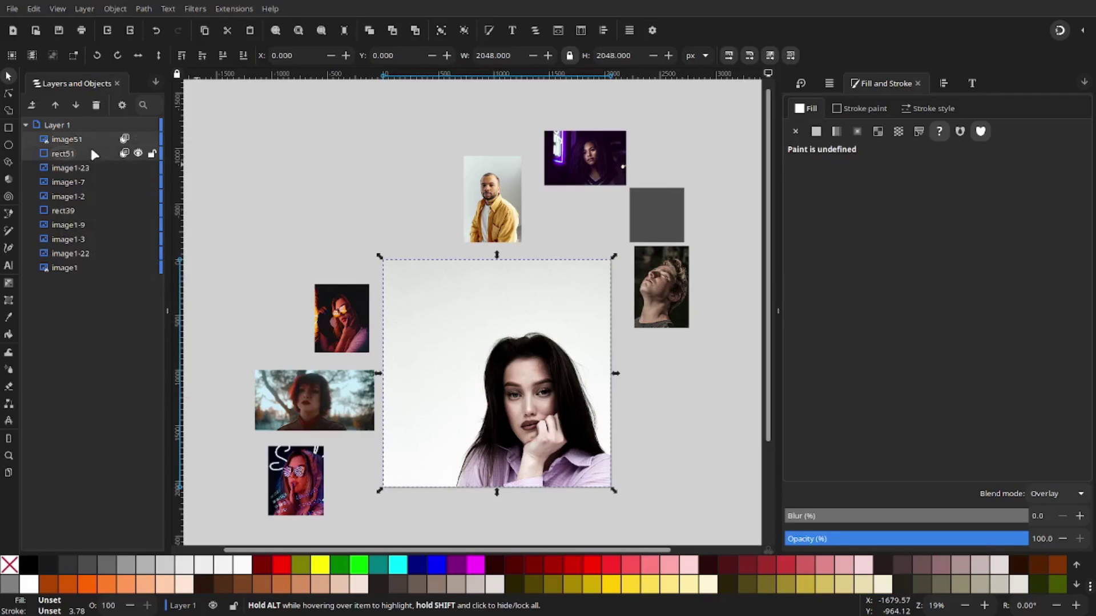
Move the Overlay copy and the black rectangle directly above the original portrait.
left_click(90, 148, "shift")
left_click_drag(97, 138, 122, 258)
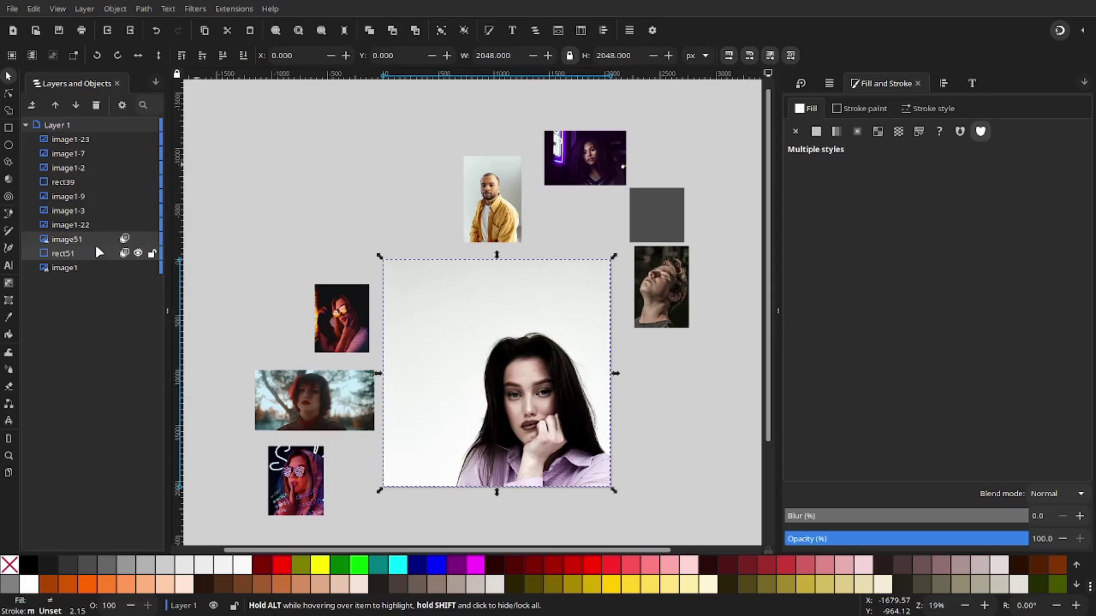
left_click(97, 254)
Duplicate the saturation rectangle above the Overlay copy and lower the copy's opacity to about 33.7%.
key("ctrl+alt+v")
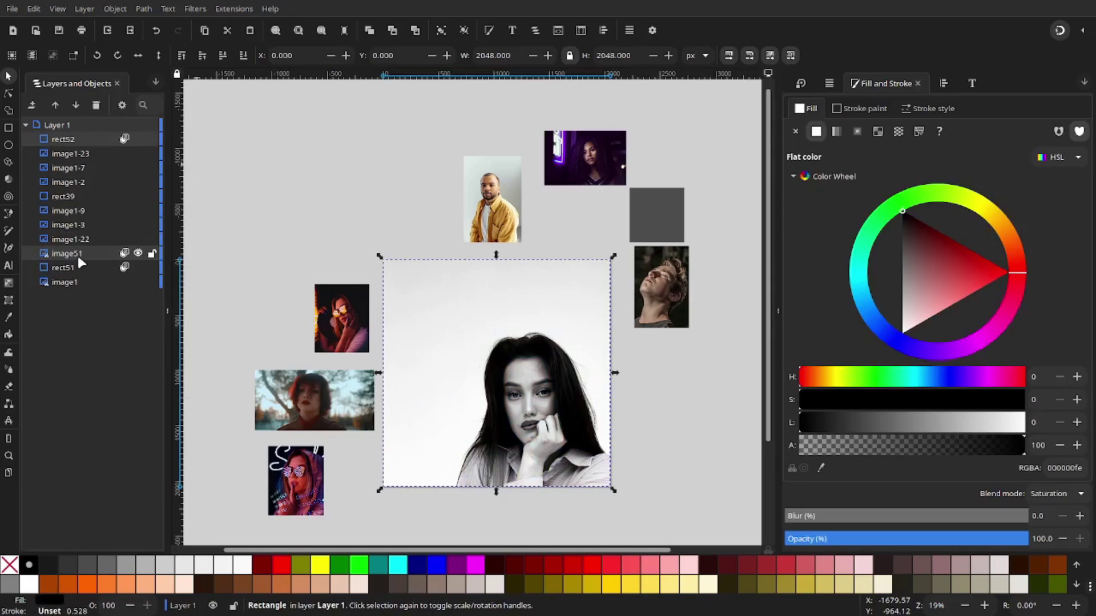
left_click_drag(80, 144, 124, 249)
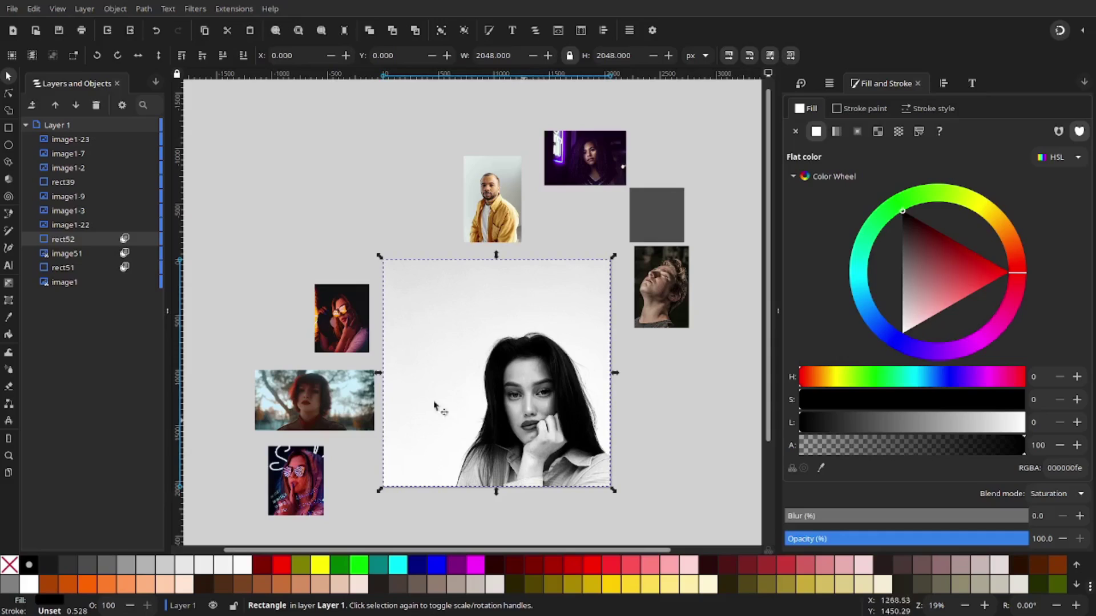
left_click(97, 251)
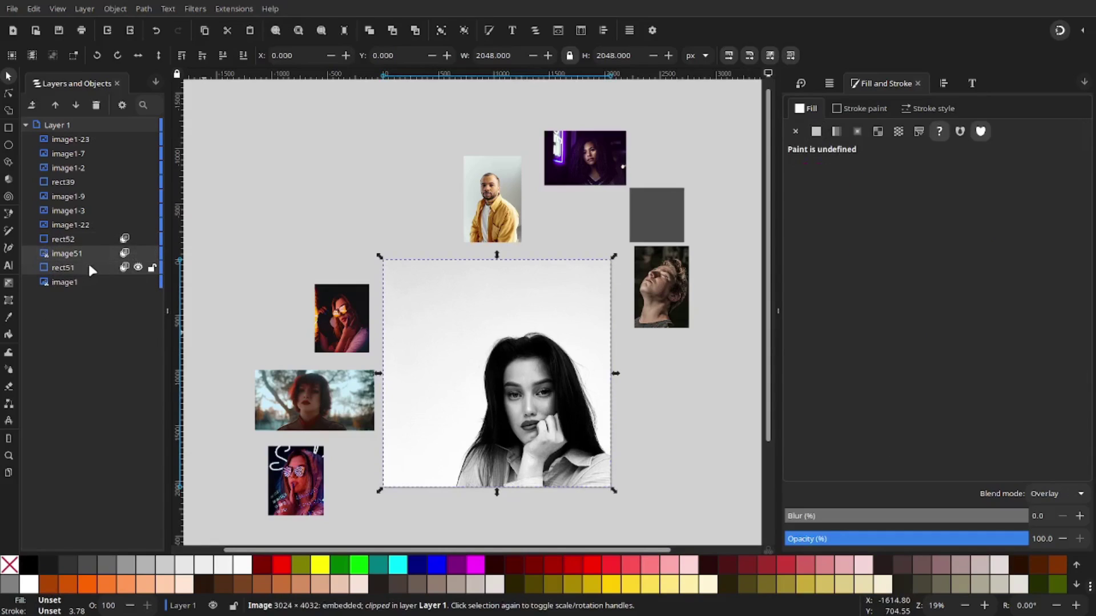
left_click(124, 253)
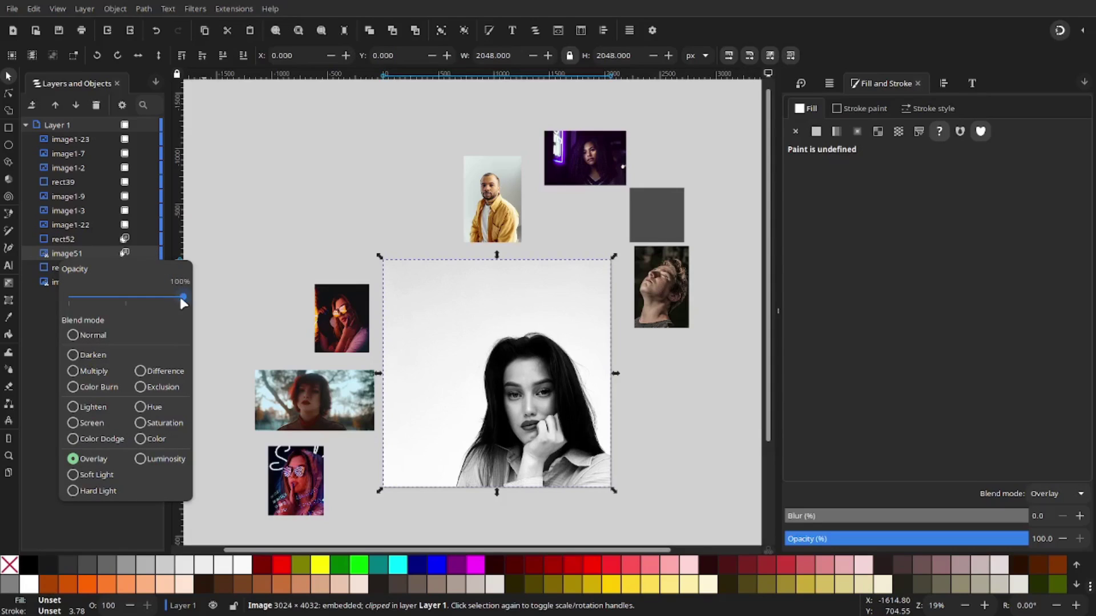
left_click_drag(181, 298, 98, 298)
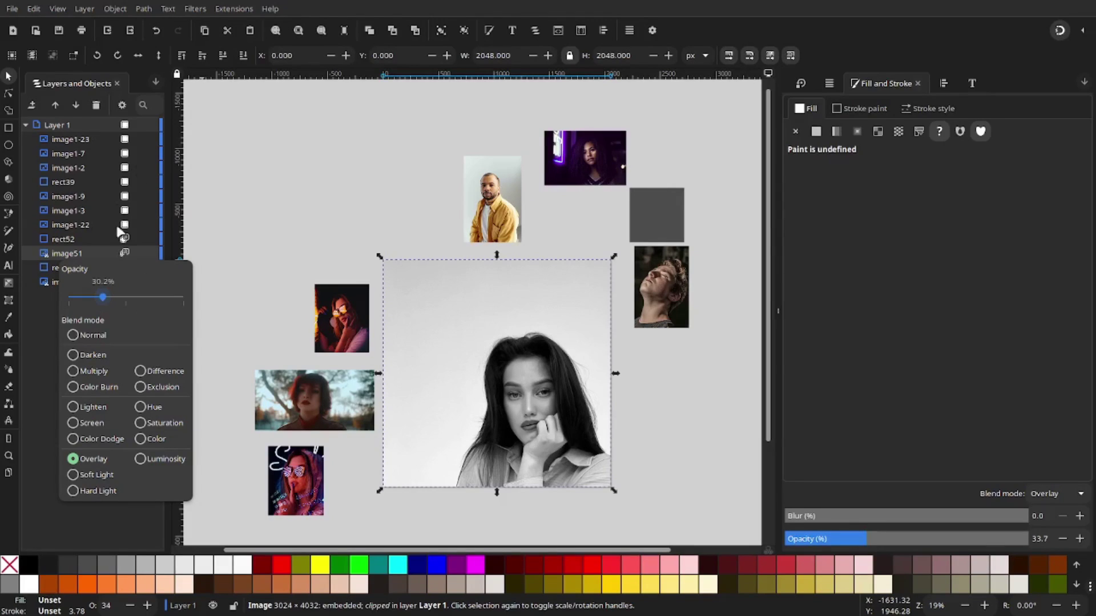
left_click(150, 253)
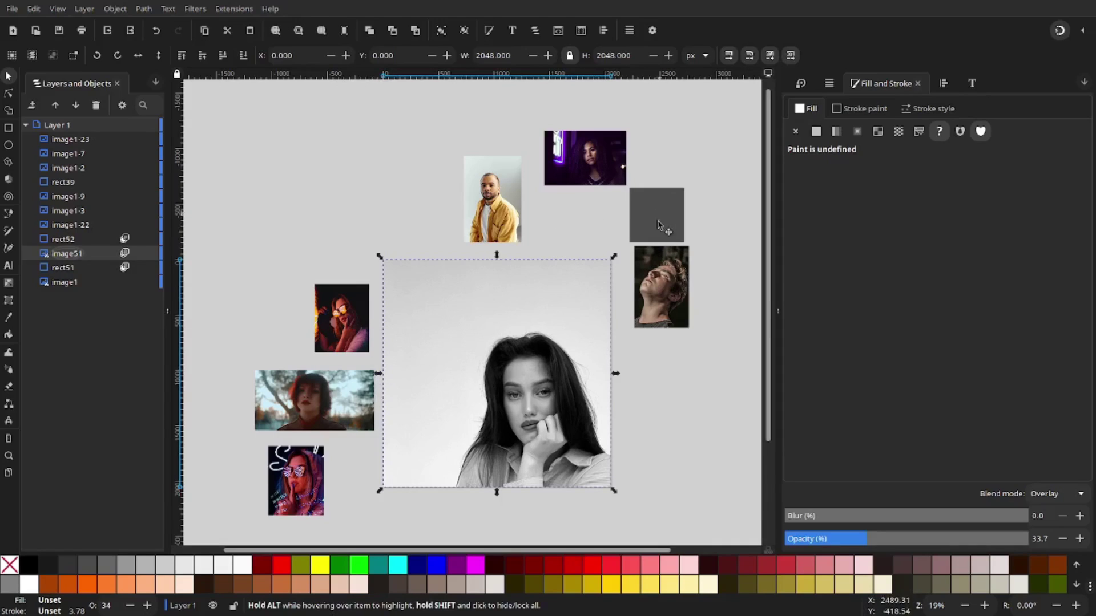
Position a grey square on the purple photo and clip the purple and man's photos to squares.
left_click_drag(665, 226, 662, 323)
left_click(677, 280)
left_click(671, 273)
left_click_drag(671, 277, 669, 273)
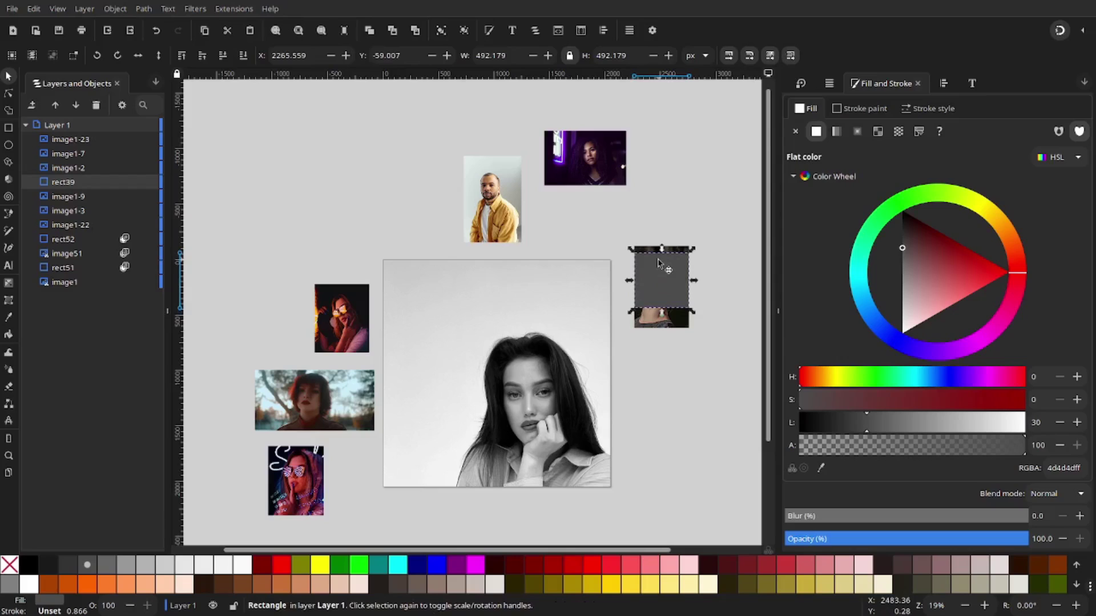
right_click(628, 289)
left_click(645, 319)
right_click(587, 159)
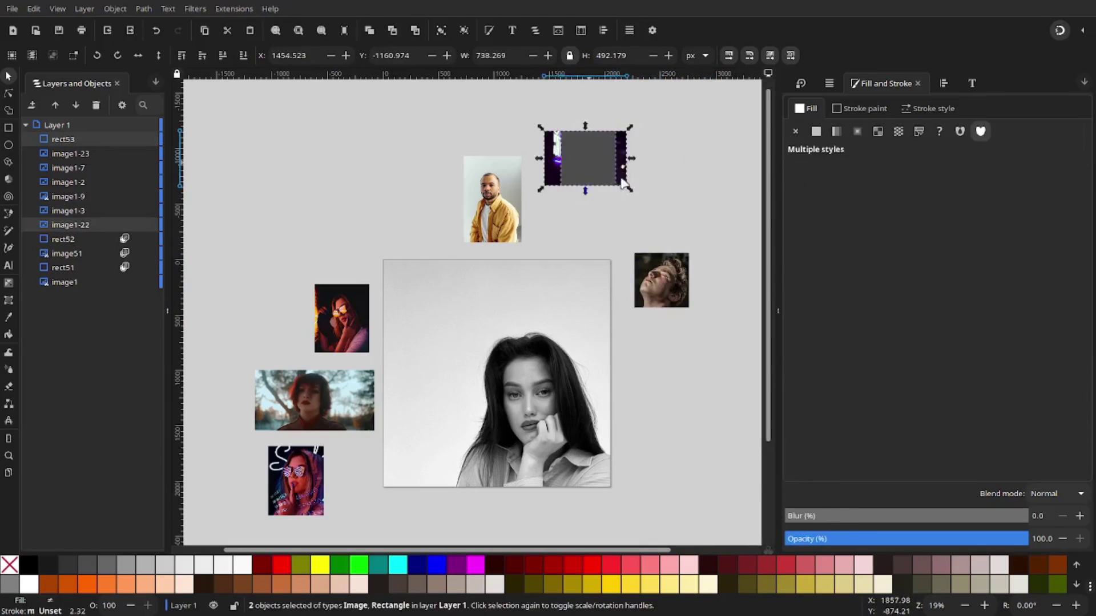
left_click(645, 228)
Clip the red-lit photo and the bottom photo to grey squares.
left_click_drag(570, 226, 492, 188)
left_click_drag(404, 183, 341, 318)
left_click(355, 311, "shift")
right_click(355, 311)
left_click(400, 365)
left_click_drag(263, 271, 296, 473)
left_click(296, 480, "shift")
right_click(296, 480)
left_click(342, 531)
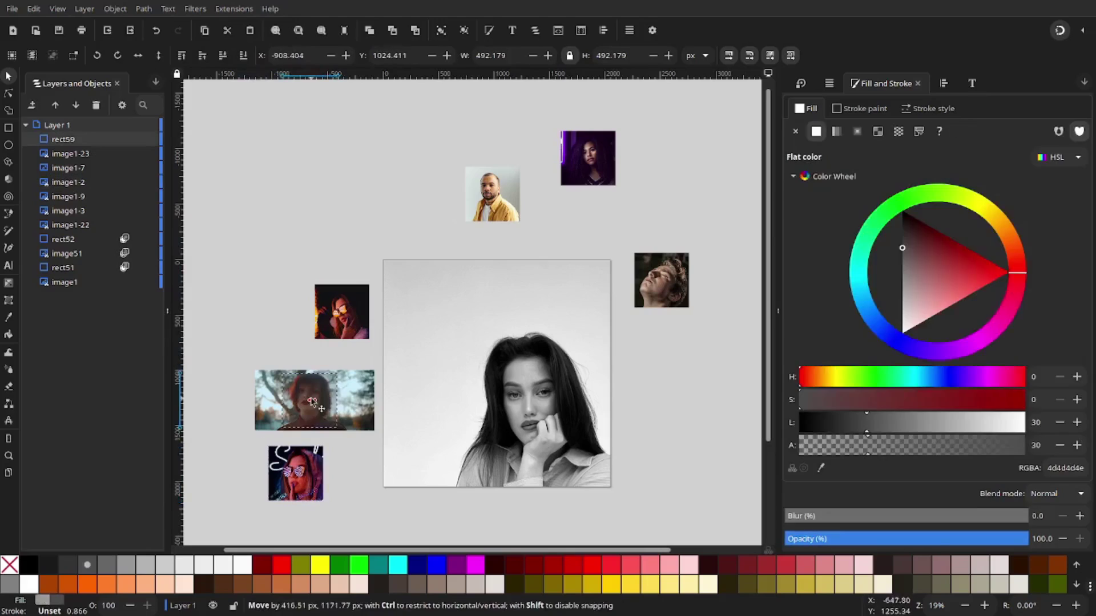
right_click(309, 399)
left_click(632, 400)
left_click(657, 358)
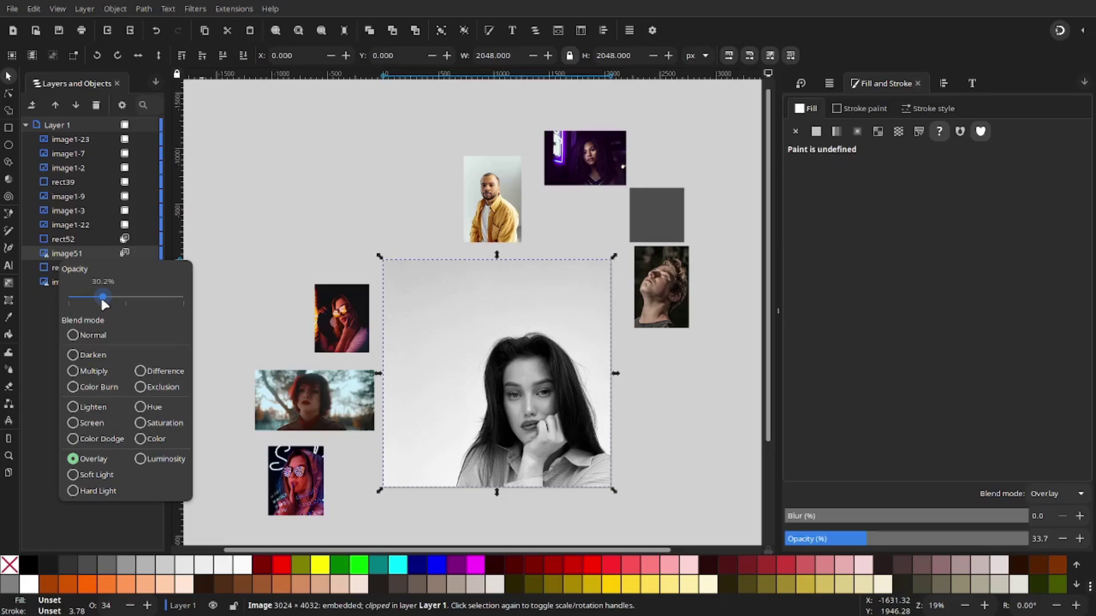
left_click(128, 254)
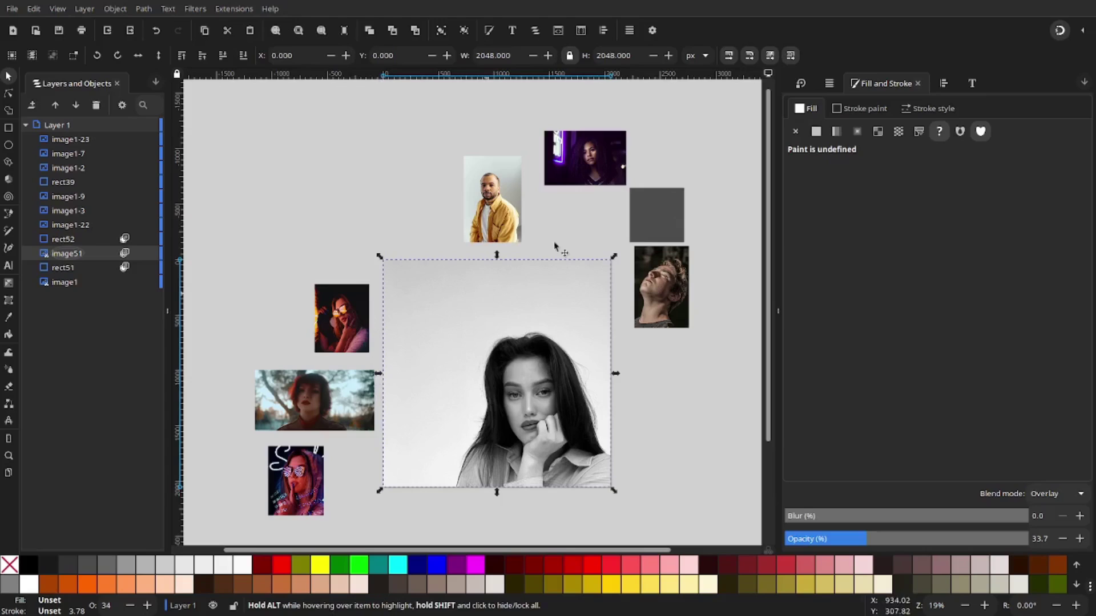
Re-clip the purple photo to the grey square, then release the clip to reuse the square.
left_click_drag(659, 217, 661, 324)
left_click_drag(670, 272, 408, 185)
key("ctrl+shift+k")
right_click(602, 156)
left_click(648, 391)
Clip the red-lit, pink and tree photos to matching 492.179 px squares.
left_click_drag(1025, 445, 867, 445)
left_click_drag(408, 186, 342, 311)
left_click(341, 331, "shift")
right_click(360, 297)
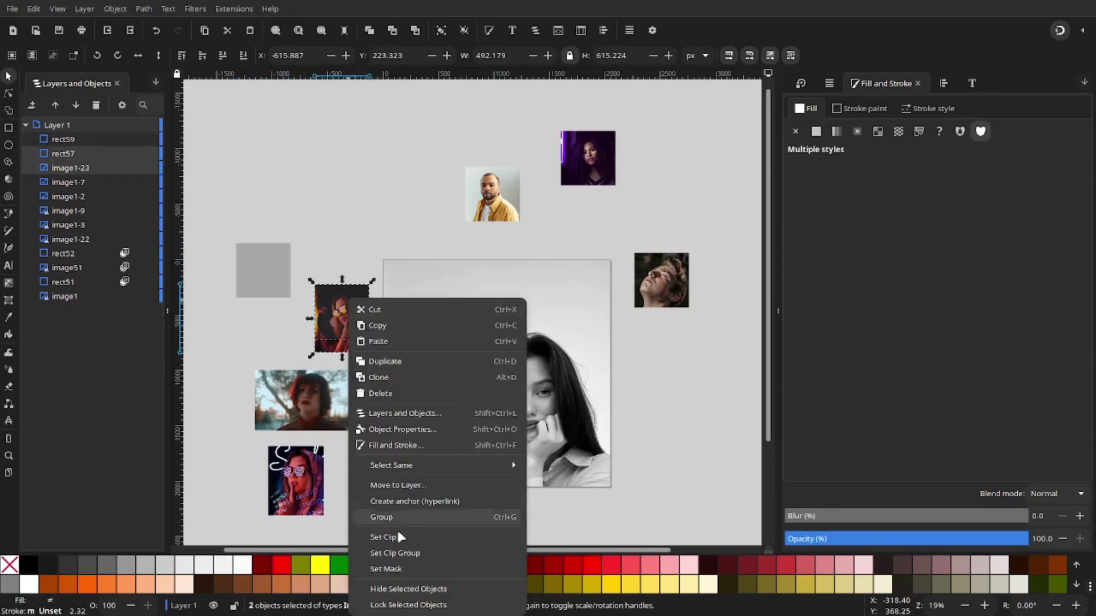
left_click(373, 470)
left_click_drag(271, 279, 309, 400)
left_click(297, 509, "shift")
key("ctrl+shift+k")
left_click(356, 400, "shift")
key("ctrl+shift+k")
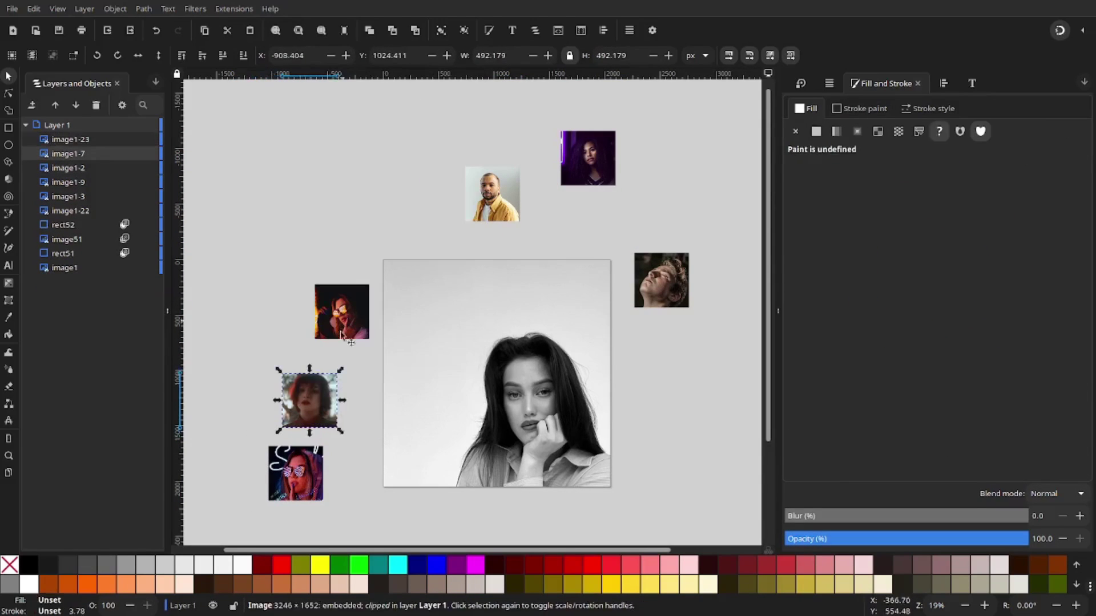
left_click(626, 291)
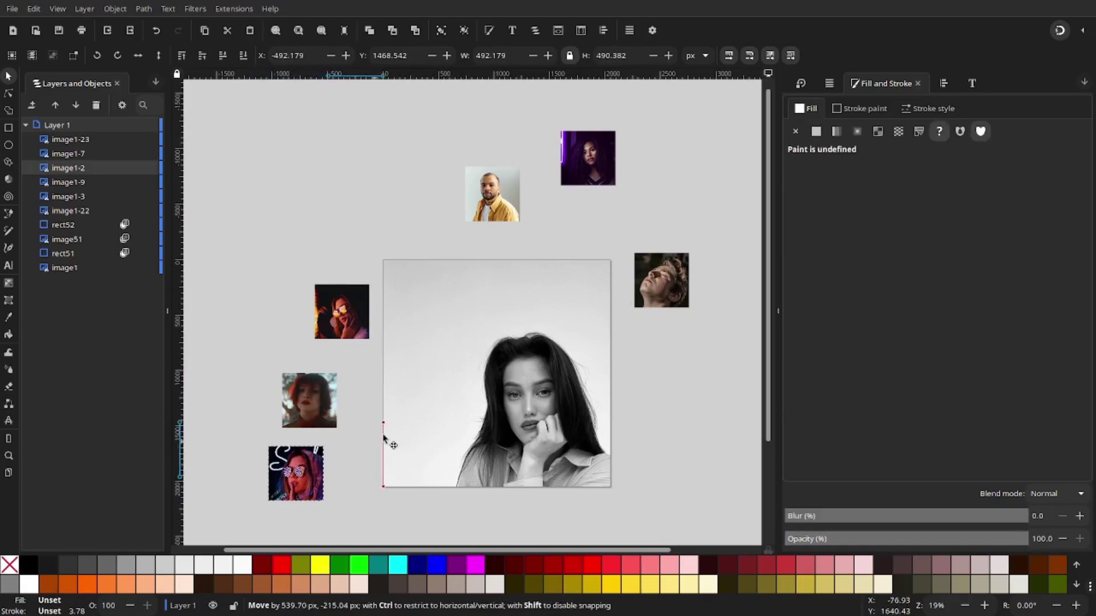
Place the pink photo at the page's bottom-left, aligning its bottom with the page bottom.
left_click_drag(384, 439, 409, 449)
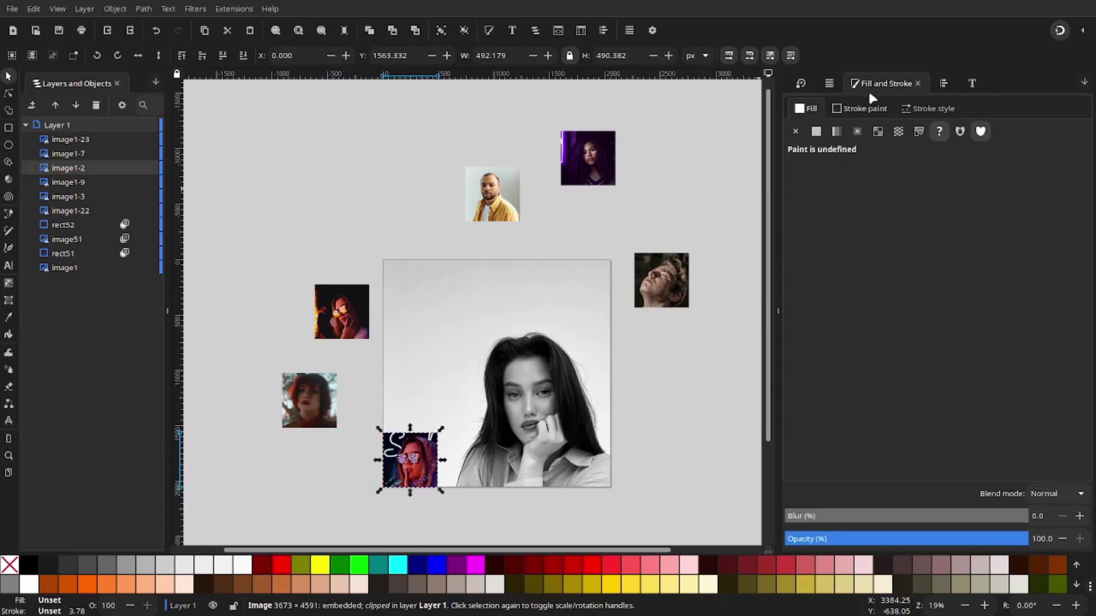
left_click(942, 83)
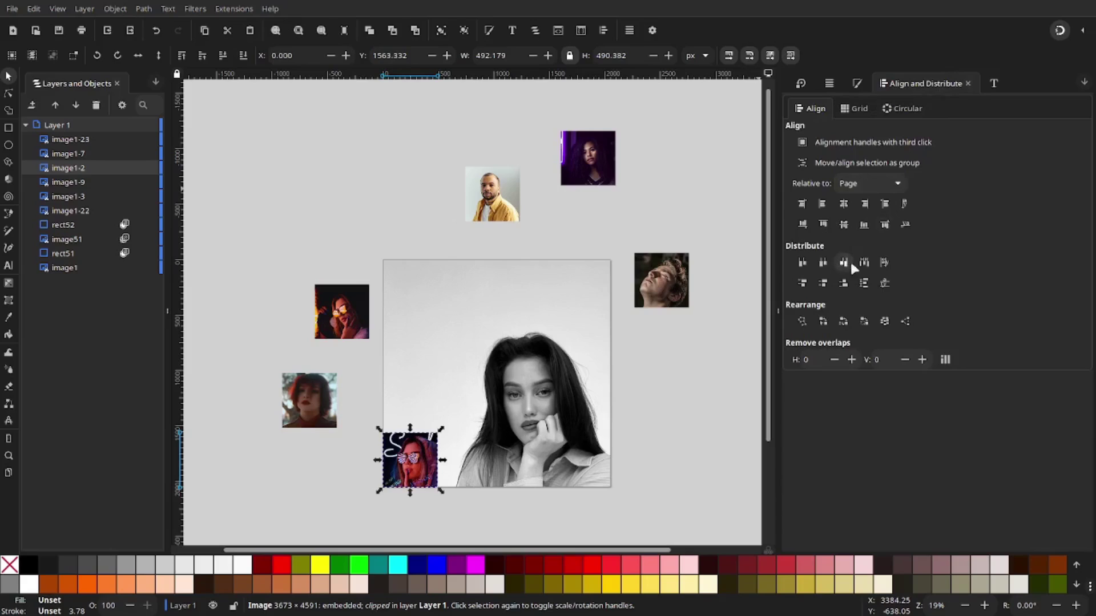
left_click(863, 224)
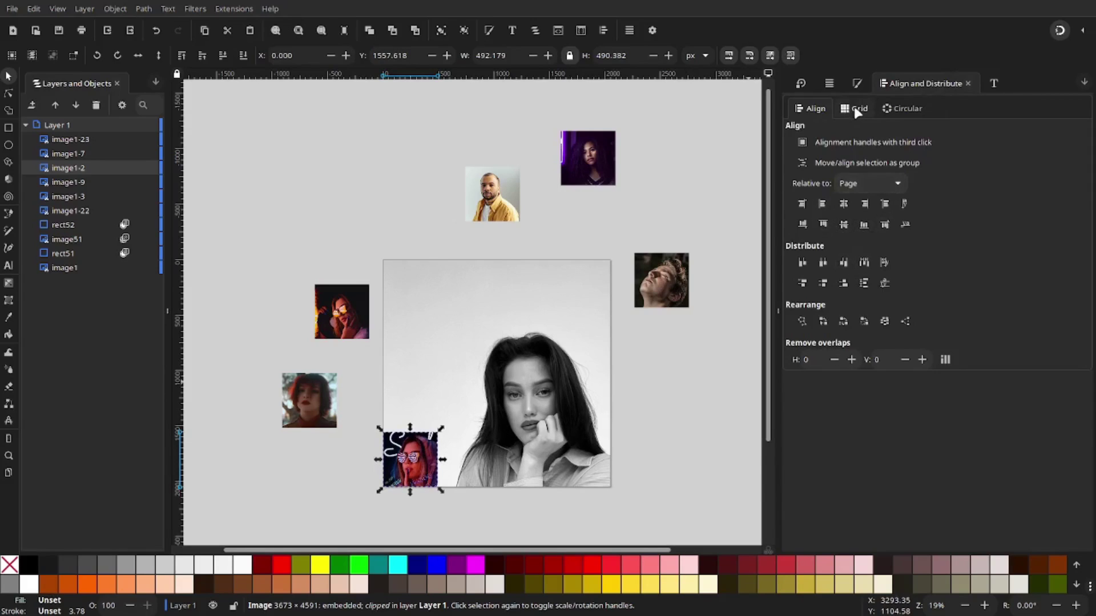
left_click(651, 429)
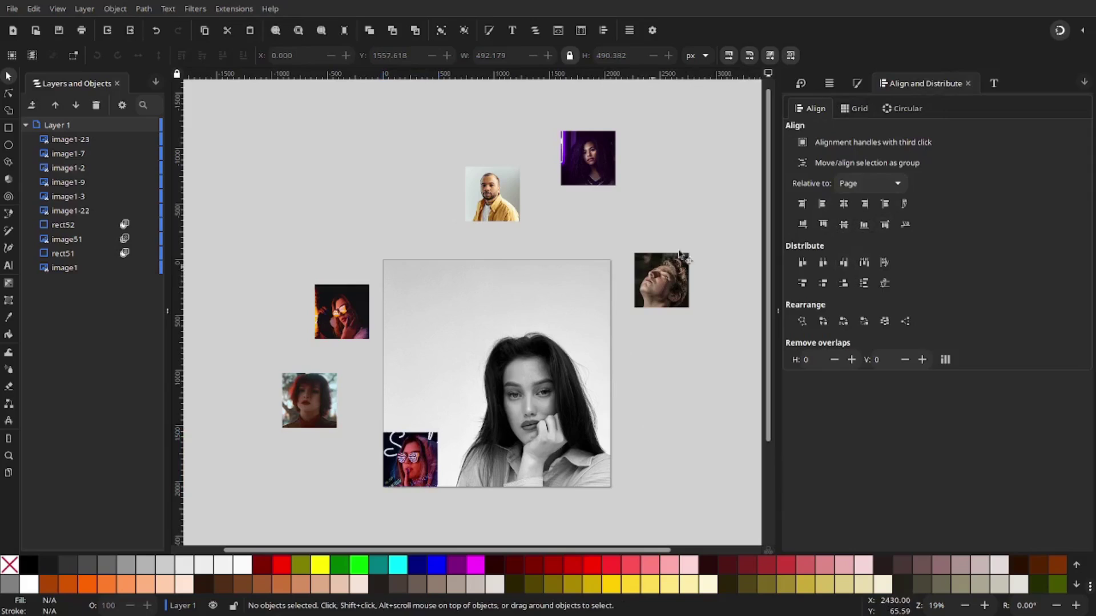
Line the man's, purple and yellow-jacket photos along the page's top edge.
left_click_drag(673, 271, 594, 278)
key("Escape")
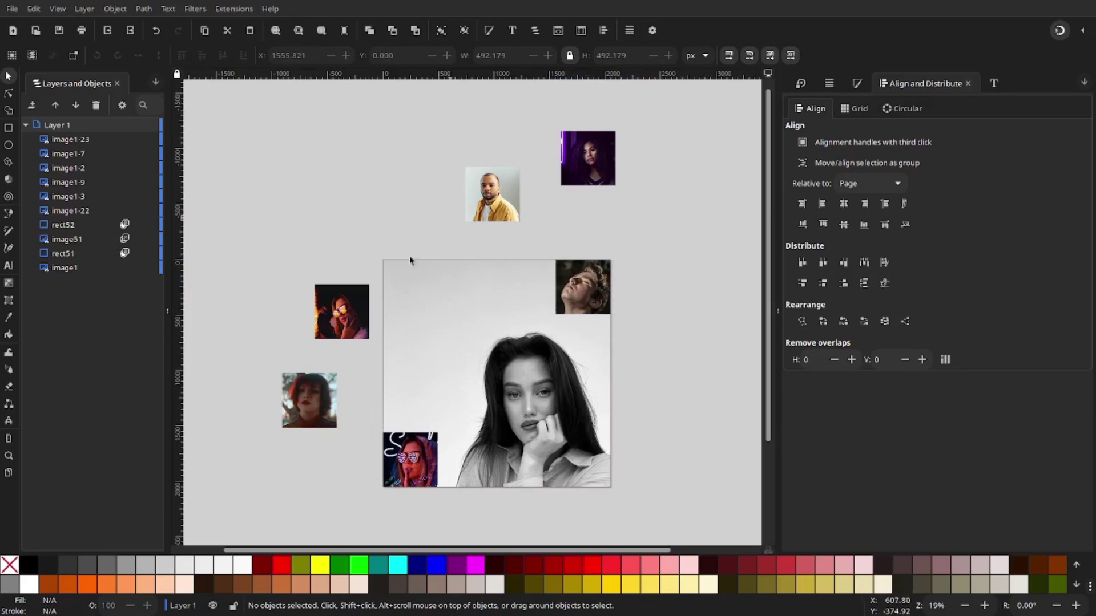
left_click_drag(594, 160, 468, 273)
left_click_drag(588, 194, 517, 285)
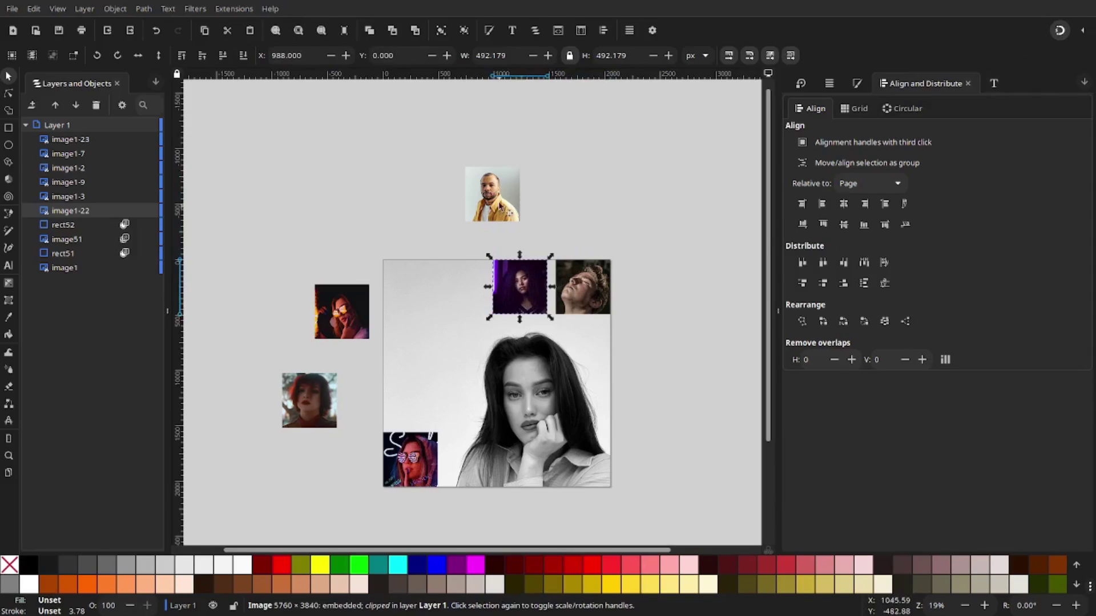
left_click_drag(508, 211, 485, 327)
left_click(314, 339)
Stack the red-lit and red-haired photos on the left edge and butt the yellow-jacket photo against the purple one.
left_click_drag(340, 310, 412, 398)
left_click_drag(334, 400, 441, 333)
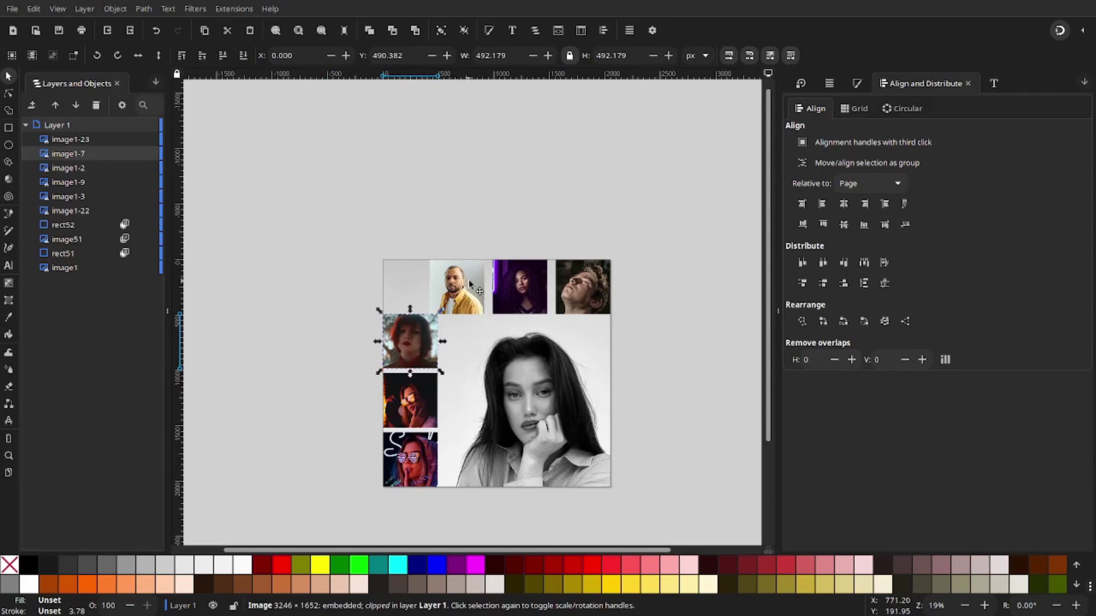
left_click_drag(469, 284, 523, 287)
left_click(538, 233)
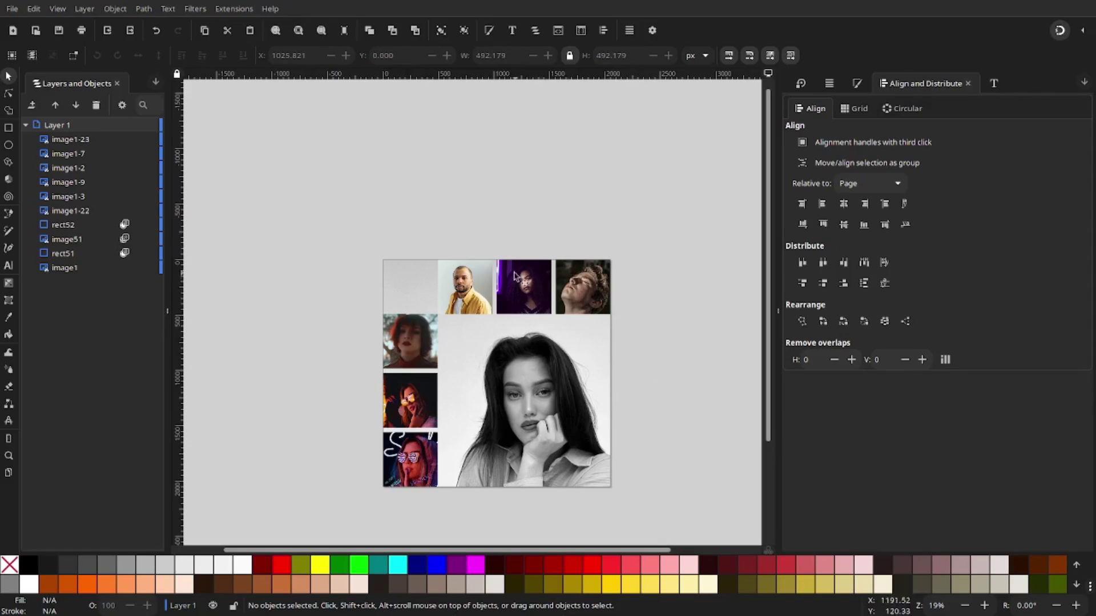
Draw a grey rectangle above the collage and size it to 490 × 490 px.
left_click(10, 129)
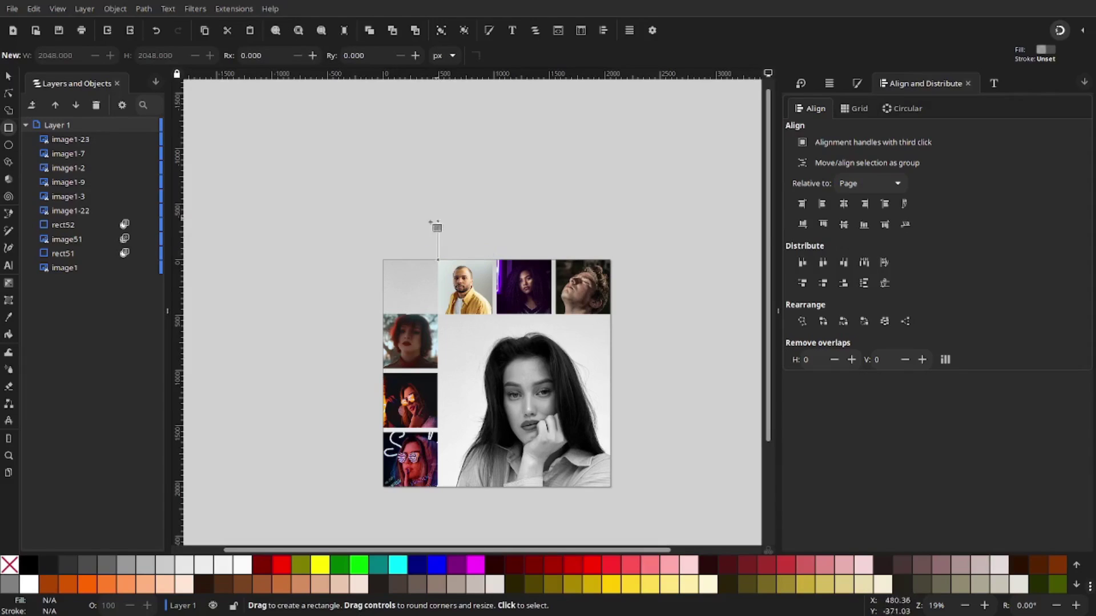
mouse_move(438, 189)
left_mouse_down()
mouse_move(462, 232)
mouse_move(491, 241)
mouse_move(462, 238)
left_mouse_up()
triple_click(80, 56)
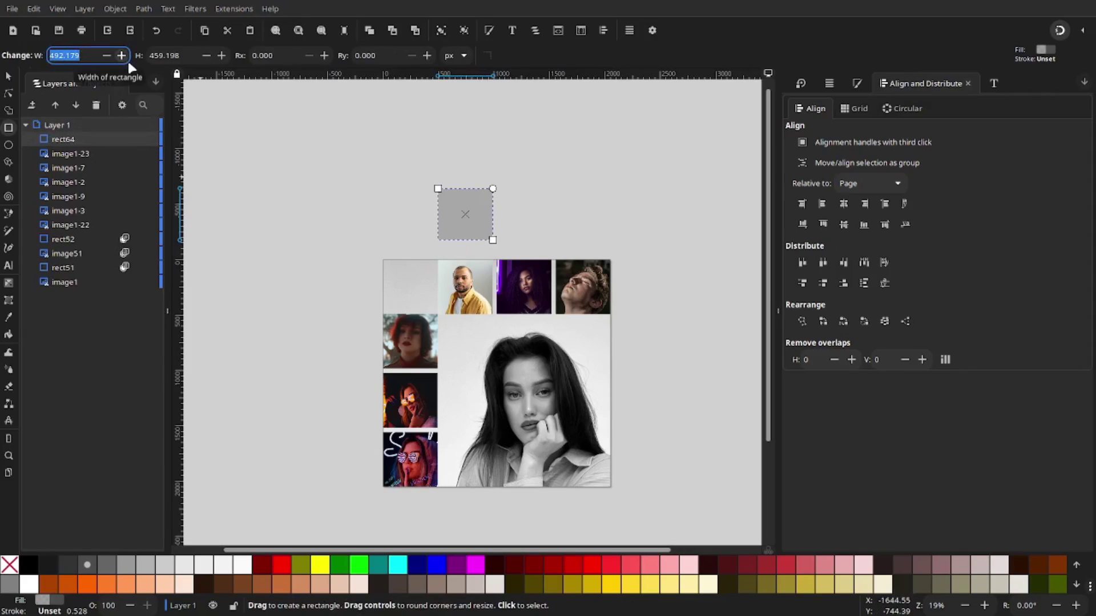
type("490")
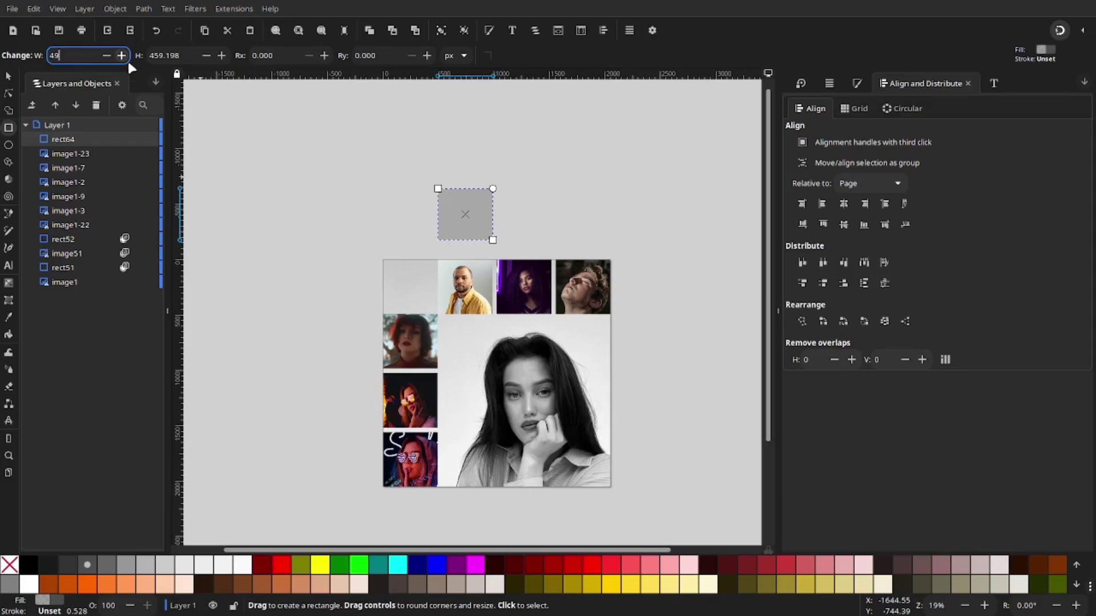
key("Tab")
type("490")
key("Return")
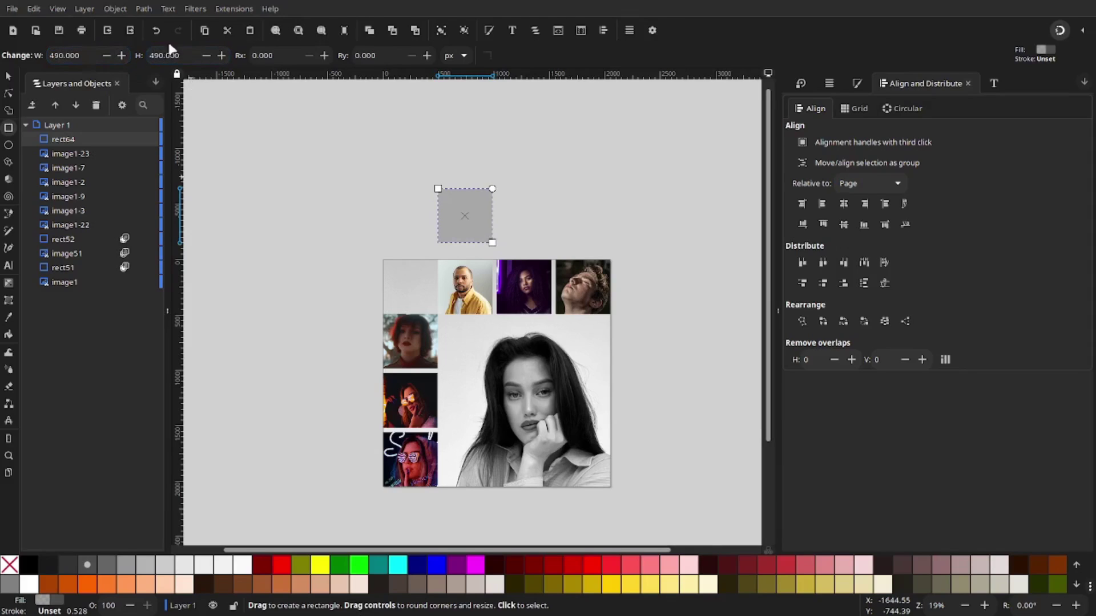
left_click(10, 71)
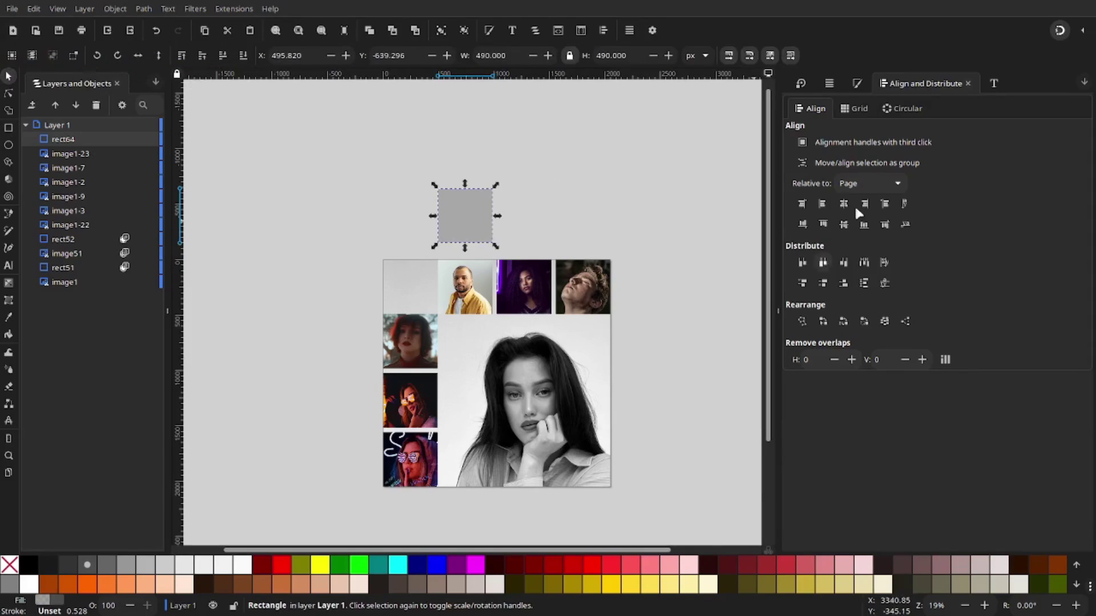
Give the grey square a fill alpha of 48 and a blur of about 23.6%.
left_click(859, 84)
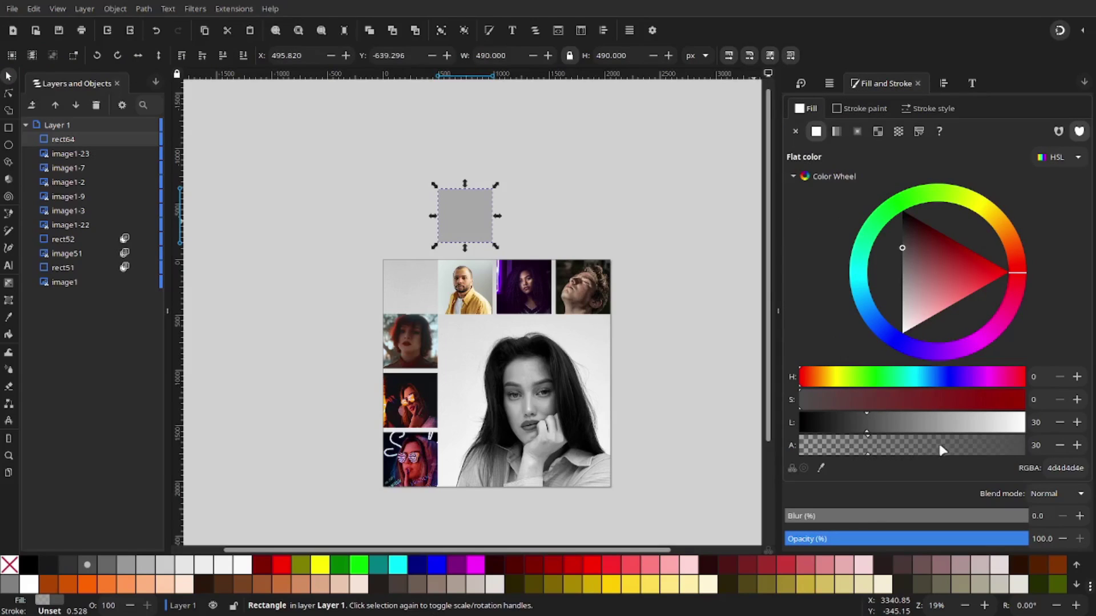
left_click_drag(919, 449, 931, 444)
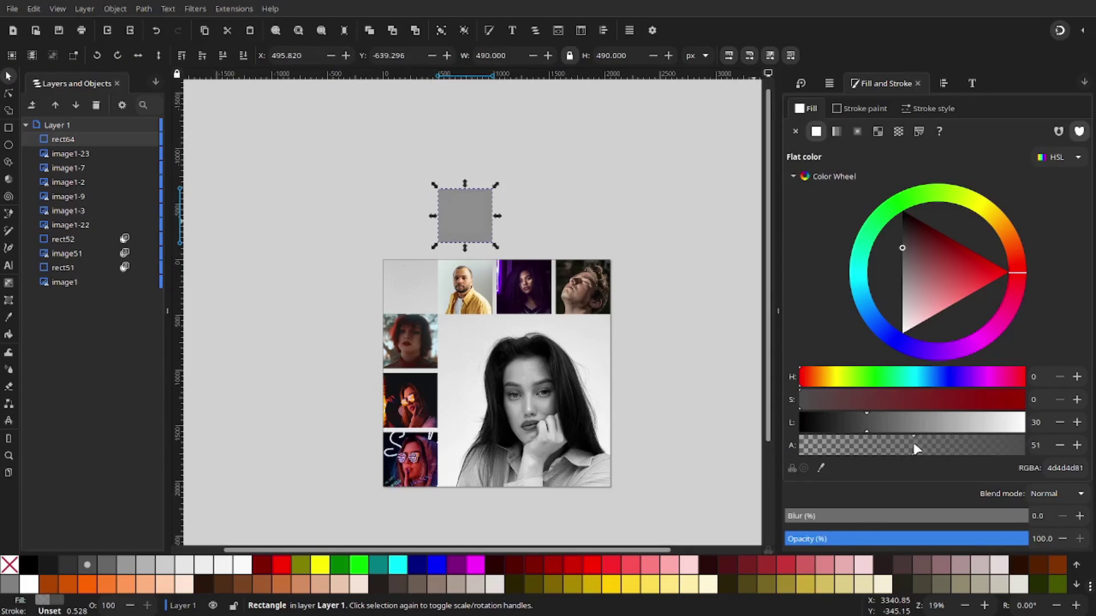
left_click(1079, 449)
left_click_drag(846, 516, 845, 516)
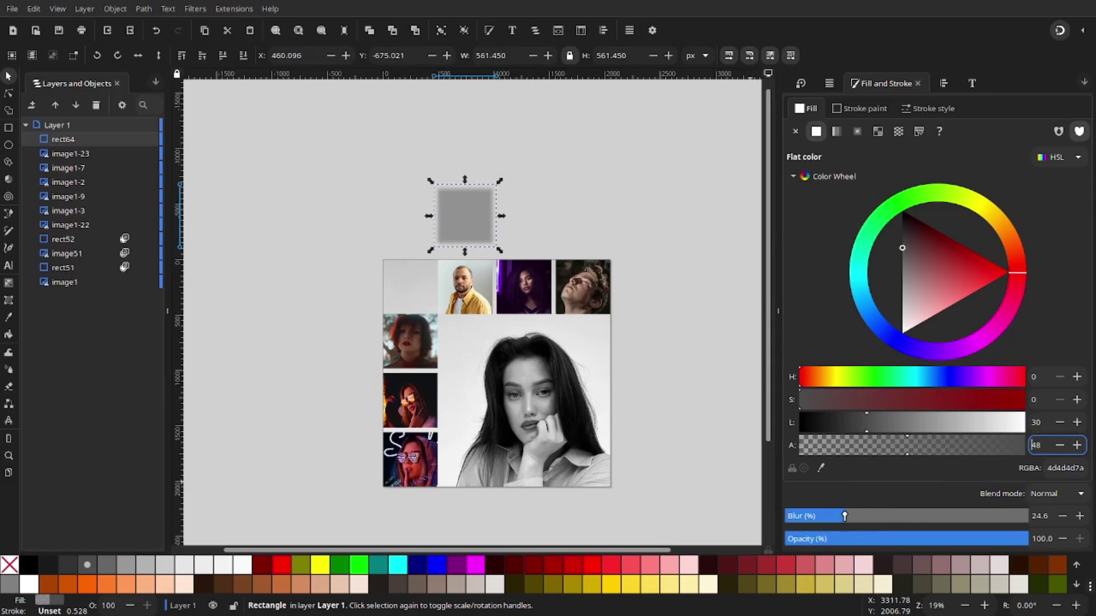
left_click(1060, 516)
left_click(646, 264)
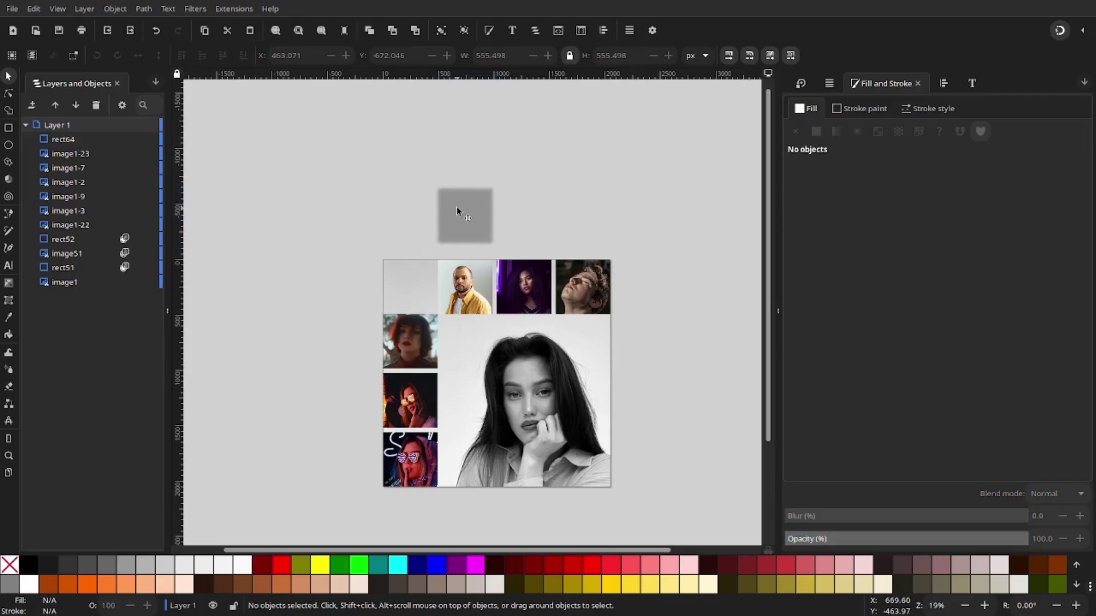
Move the blurred square onto the man's photo, lower it twice in the stack, and nudge it into place.
left_click_drag(456, 209, 458, 298)
left_click(223, 56)
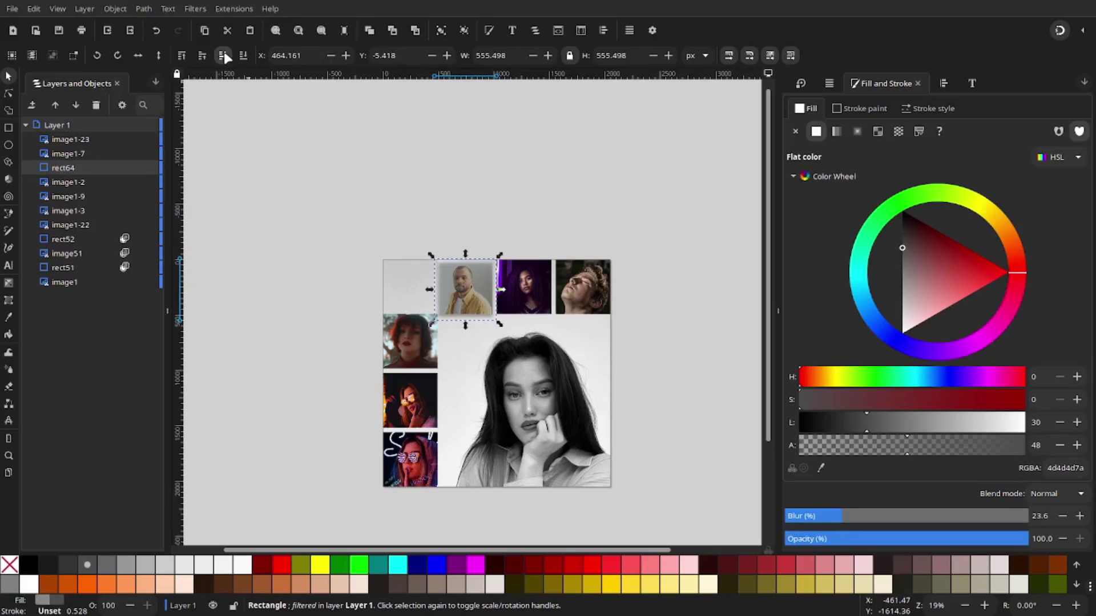
left_click(224, 56)
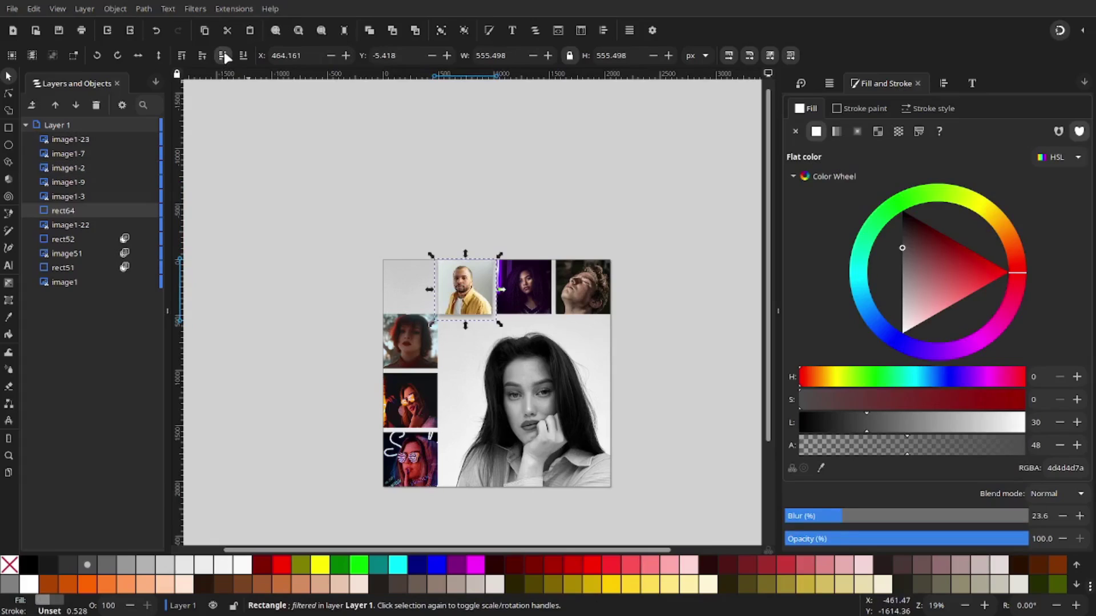
left_click(502, 258)
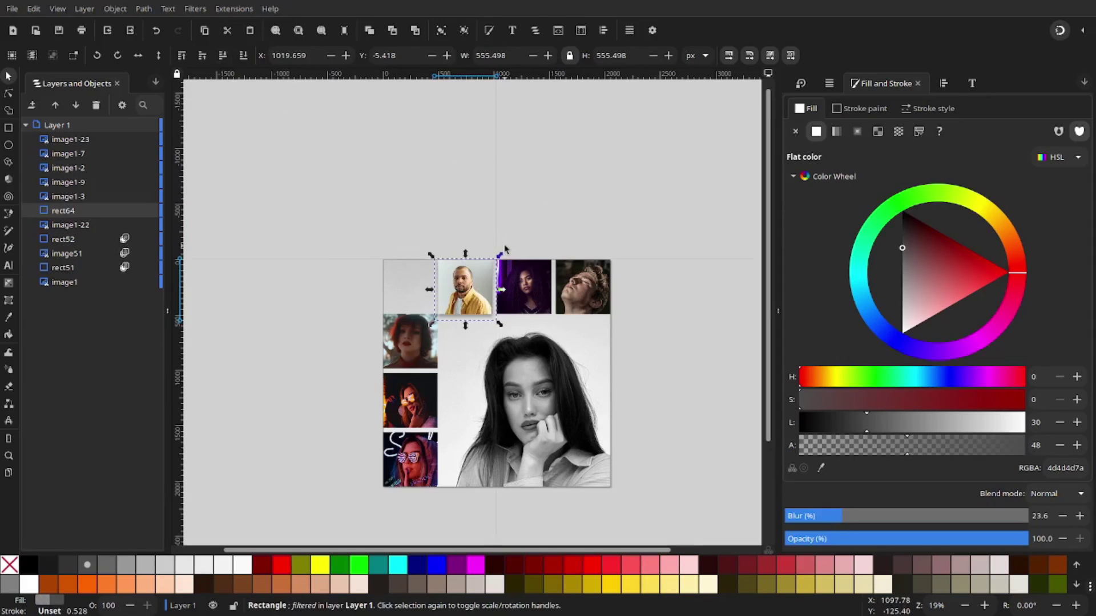
key("Right")
key("Right")
key("Right")
key("Right")
key("Up")
key("Up")
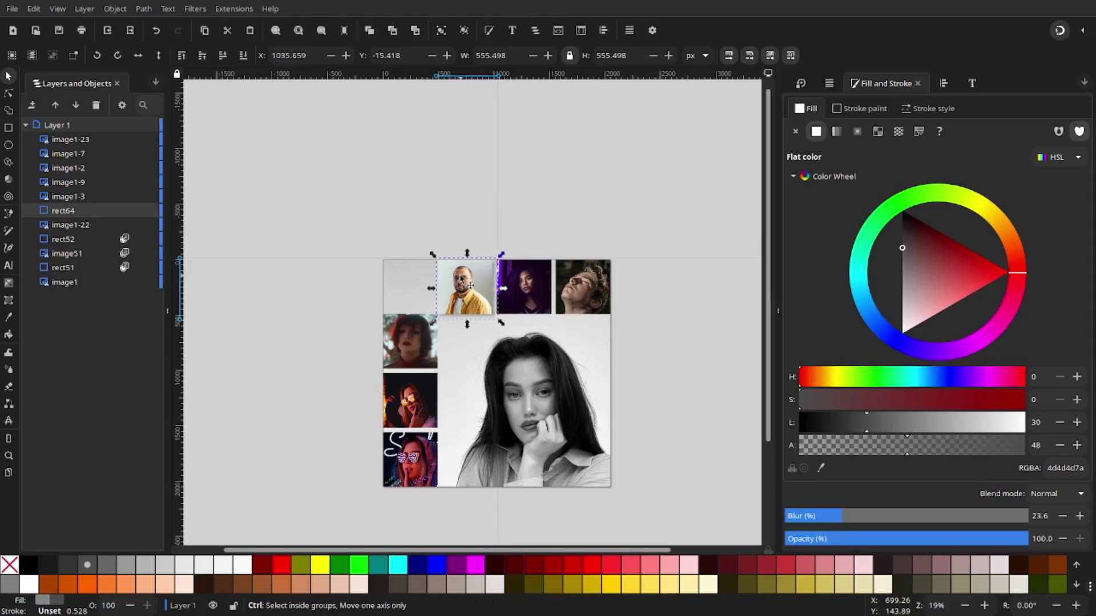
Duplicate the blurred square onto the purple, top-right and red-haired photos, lowering one behind the bottom photo.
key("ctrl+alt+v")
mouse_move(466, 280)
left_mouse_down()
mouse_move(537, 285)
mouse_move(469, 286)
mouse_move(536, 287)
mouse_move(612, 311)
mouse_move(468, 319)
mouse_move(410, 343)
mouse_move(420, 422)
mouse_move(415, 412)
mouse_move(409, 459)
left_mouse_up()
key("ctrl+d")
left_click(442, 318)
left_click(422, 359)
key("ctrl+d")
key("ctrl+d")
key("Page_Down")
key("Escape")
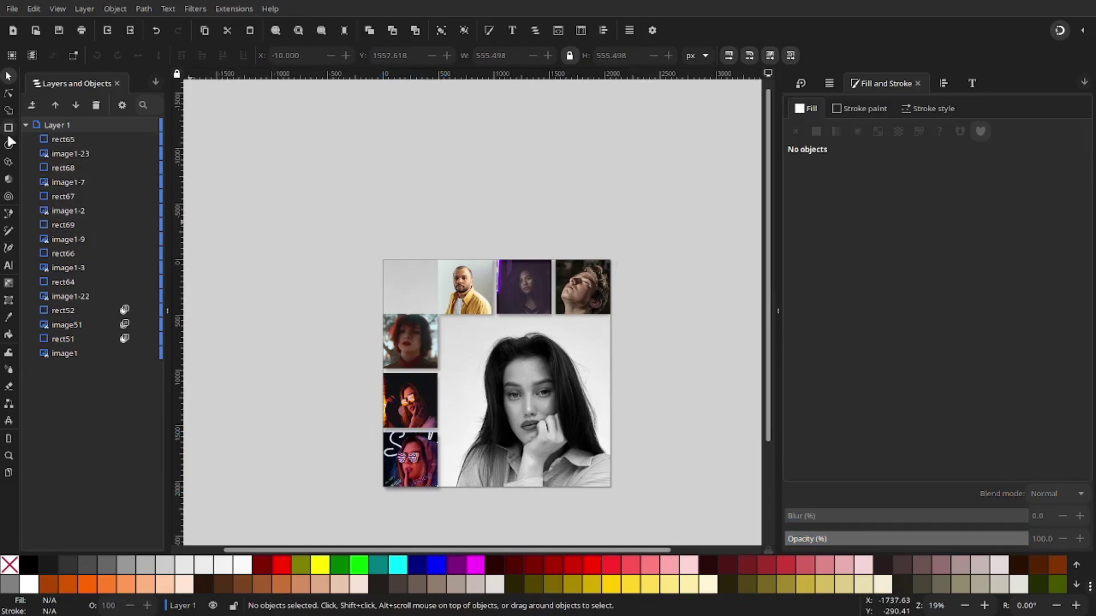
Draw a rectangle at the collage's top-left corner and size it 490 × 490 px.
key("r")
mouse_move(387, 264)
left_mouse_down()
mouse_move(432, 307)
mouse_move(471, 320)
mouse_move(432, 312)
left_mouse_up()
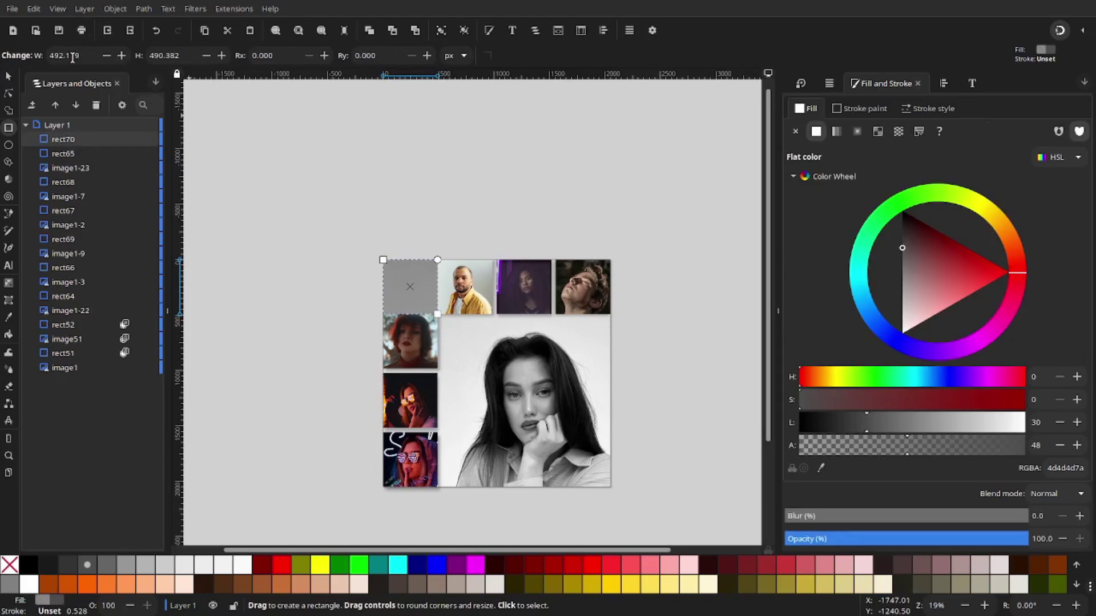
left_click(9, 76)
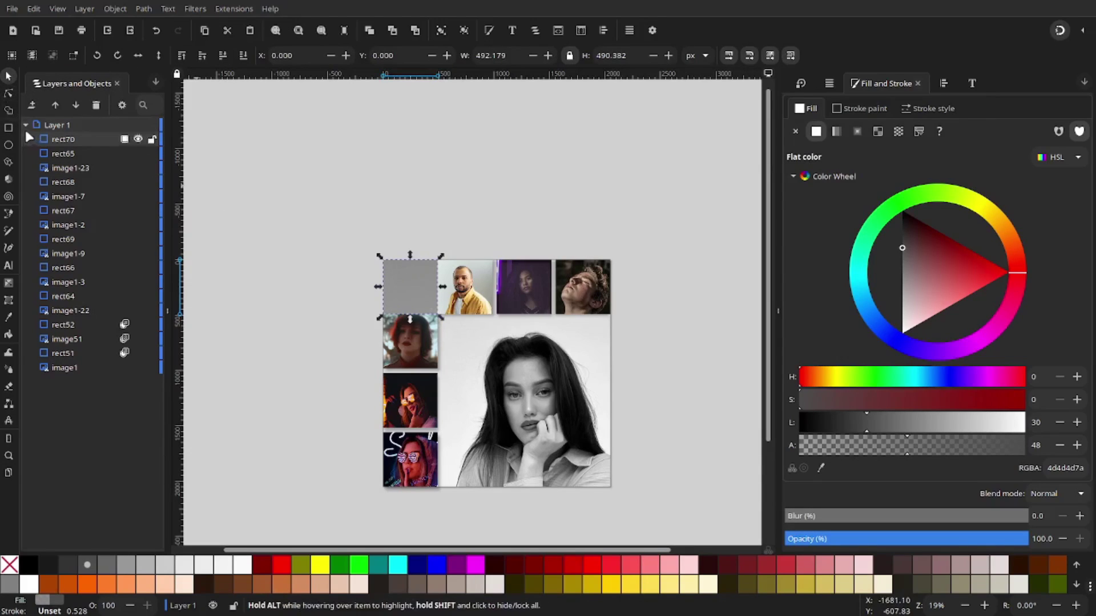
left_click(9, 127)
triple_click(66, 56)
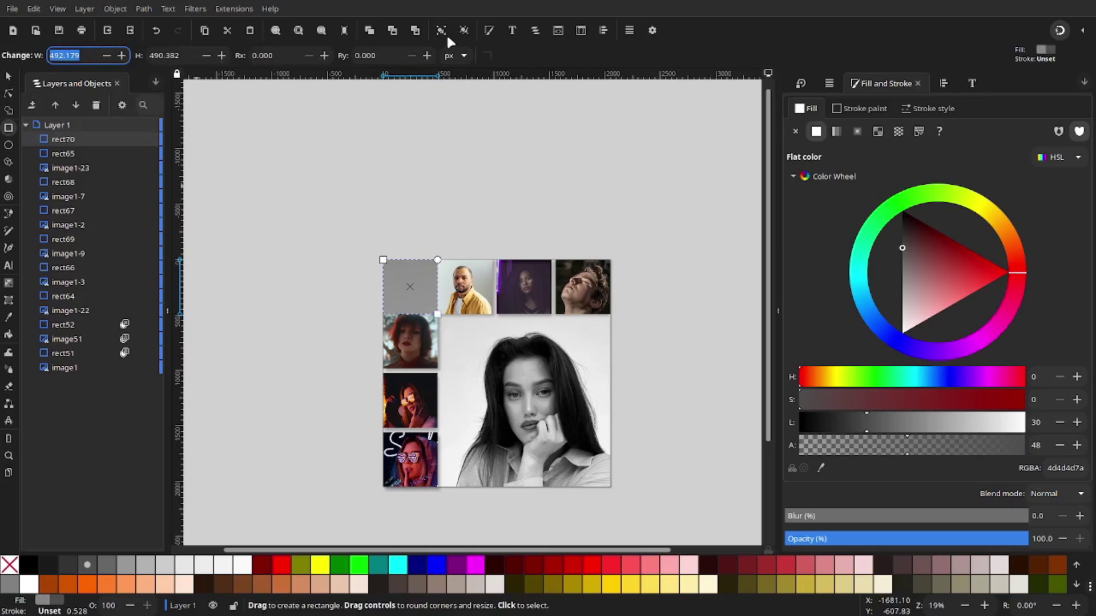
type("490")
key("Tab")
type("49")
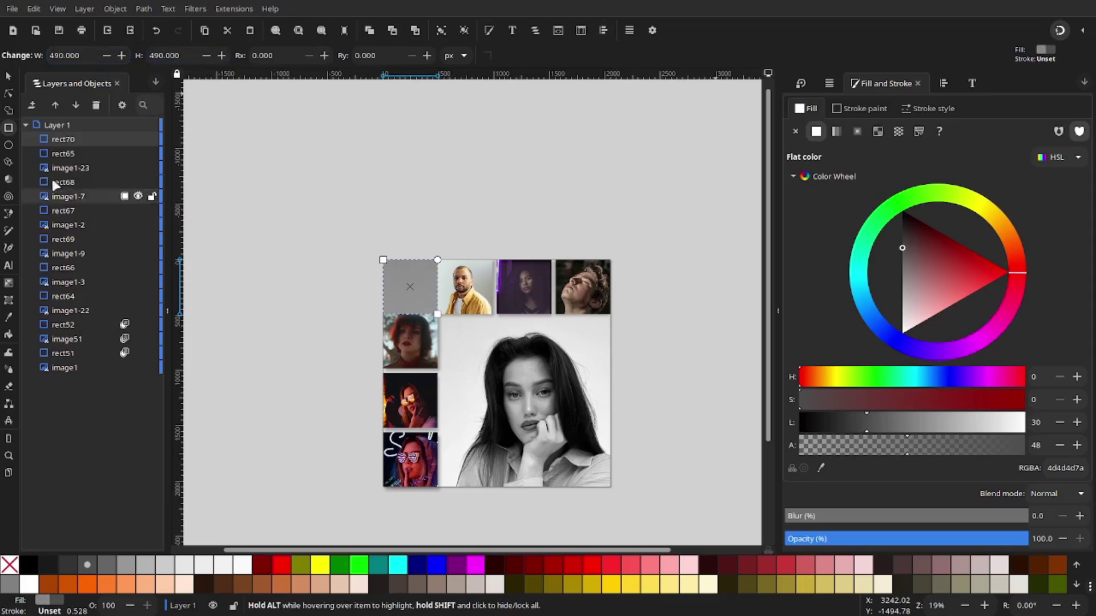
Scale the grey square about its centre to 450.604 px.
left_click(9, 76)
left_click(457, 213)
left_click(436, 280)
left_click(941, 83)
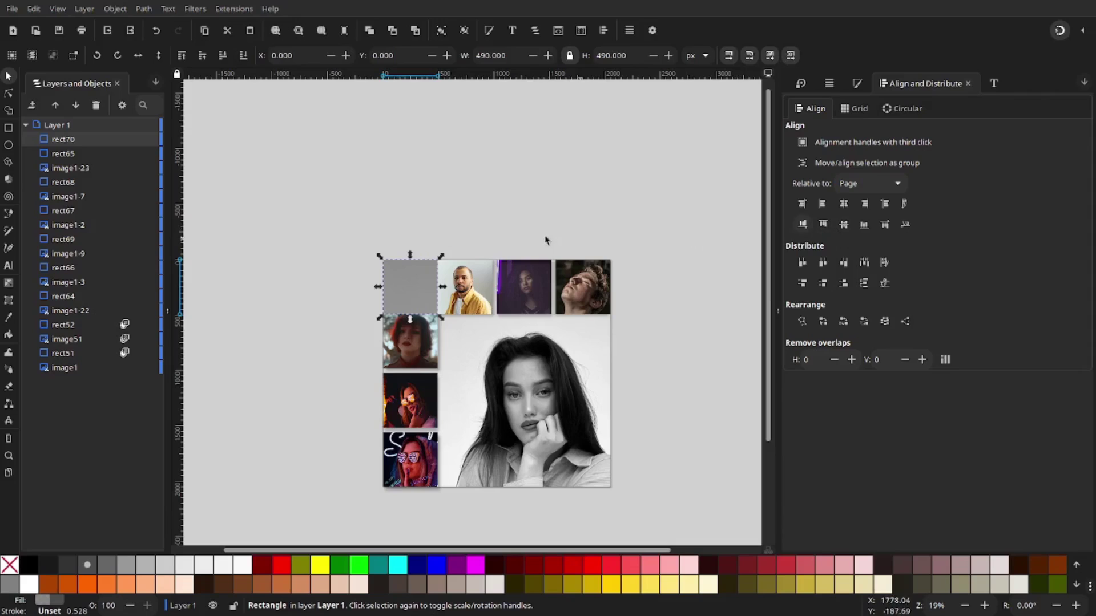
left_click(451, 239)
left_click(396, 283)
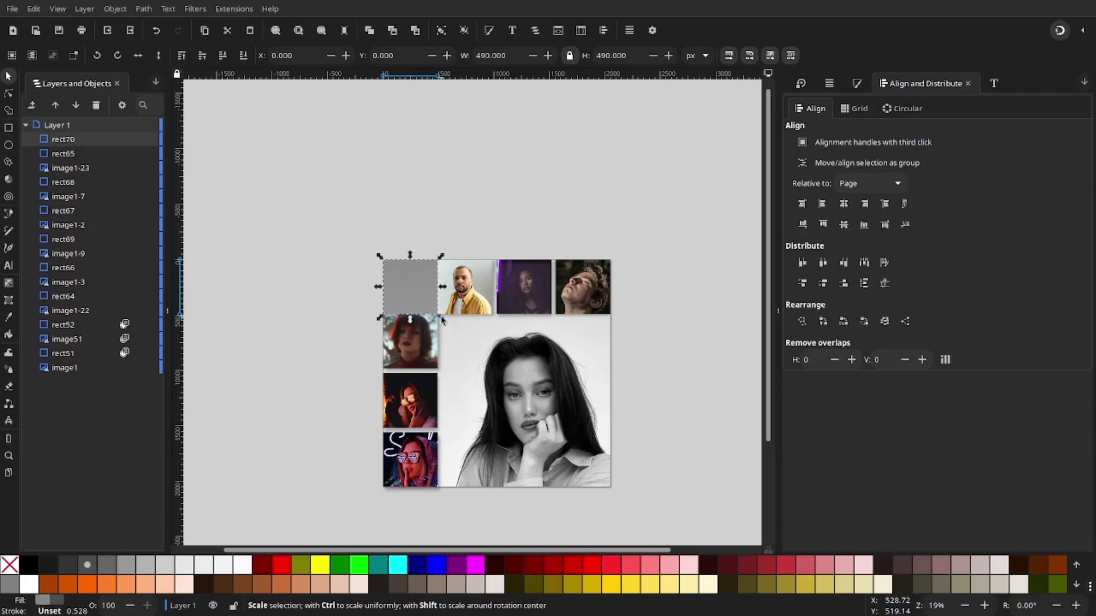
left_click_drag(440, 315, 427, 307)
scroll(433, 308, "up", 4, "ctrl")
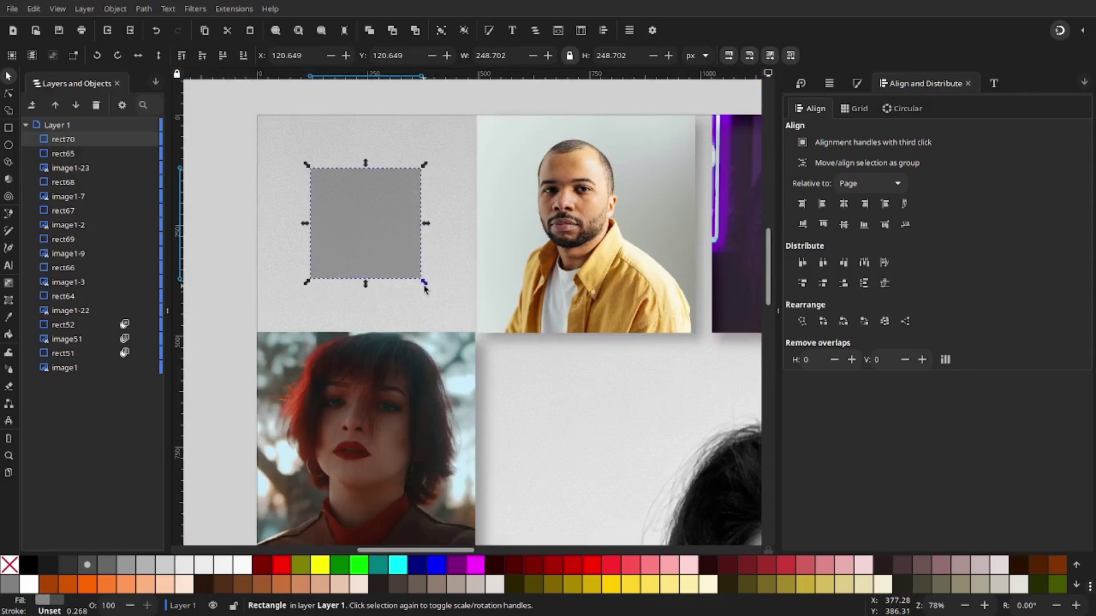
key("shift")
left_click_drag(437, 295, 497, 369)
scroll(449, 305, "up", 3)
scroll(491, 362, "down", 4)
Position the square at X and Y 20.698 px.
left_click(556, 165)
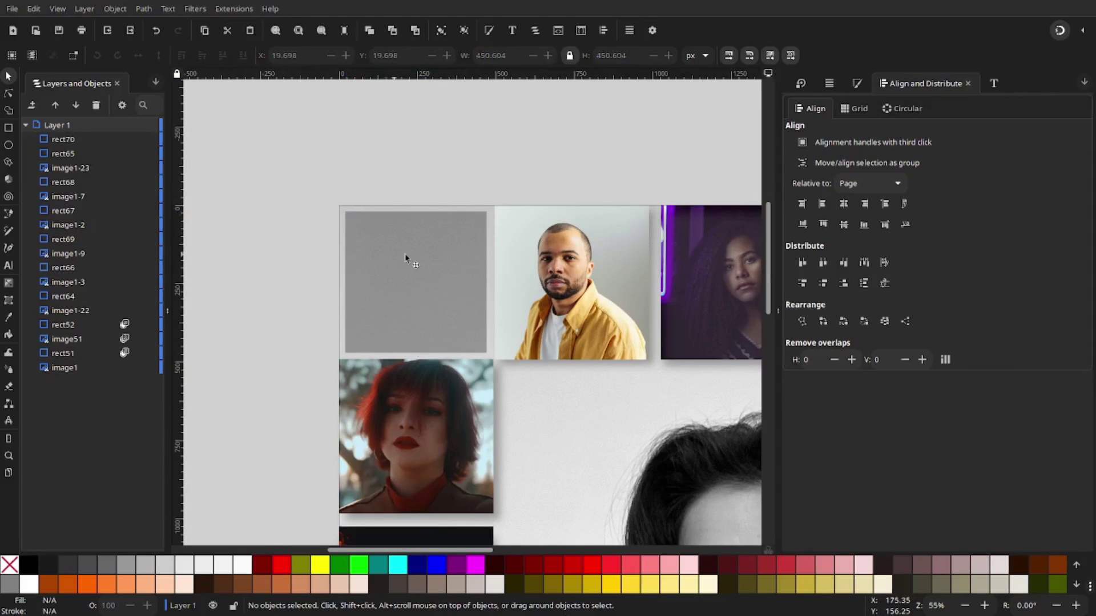
left_click(426, 262)
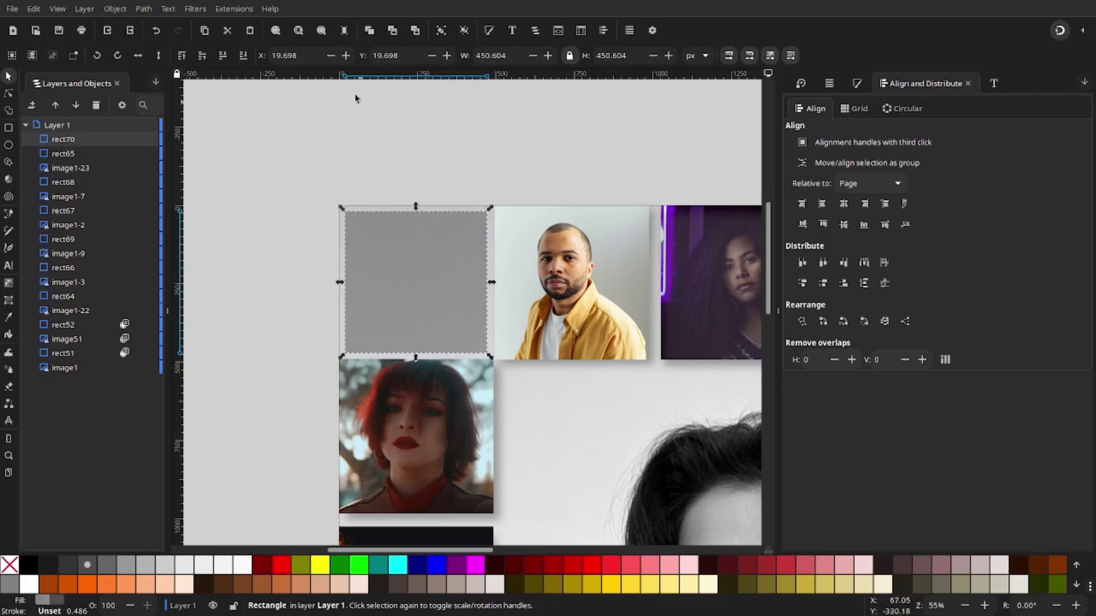
left_click(316, 57)
key("Up")
key("Tab")
key("Up")
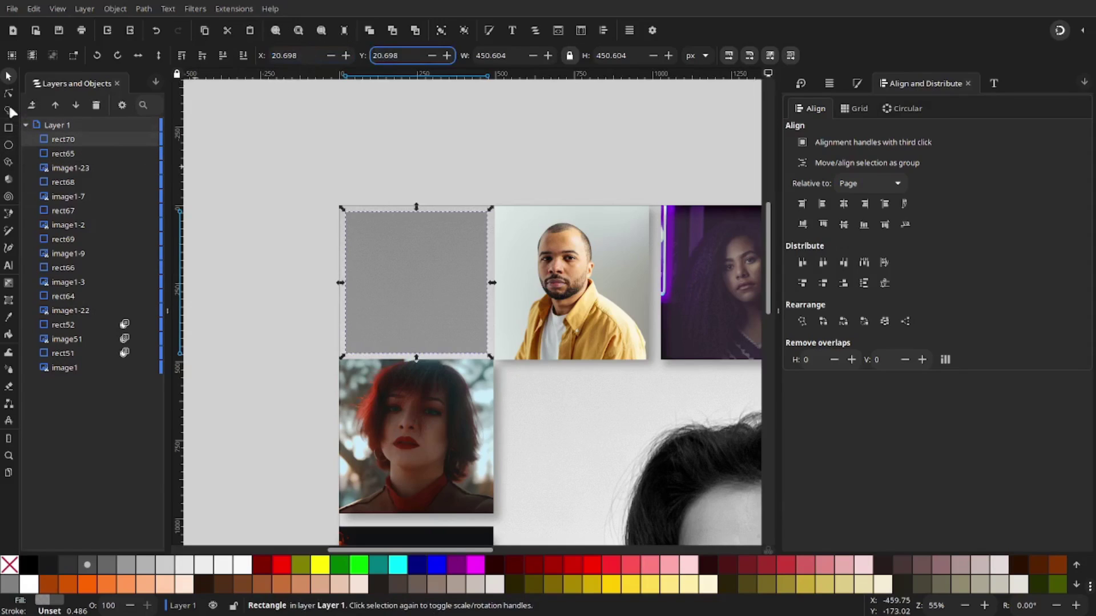
Type 'FT' over the grey square in Lato Heavy with −15 letter spacing.
left_click(9, 265)
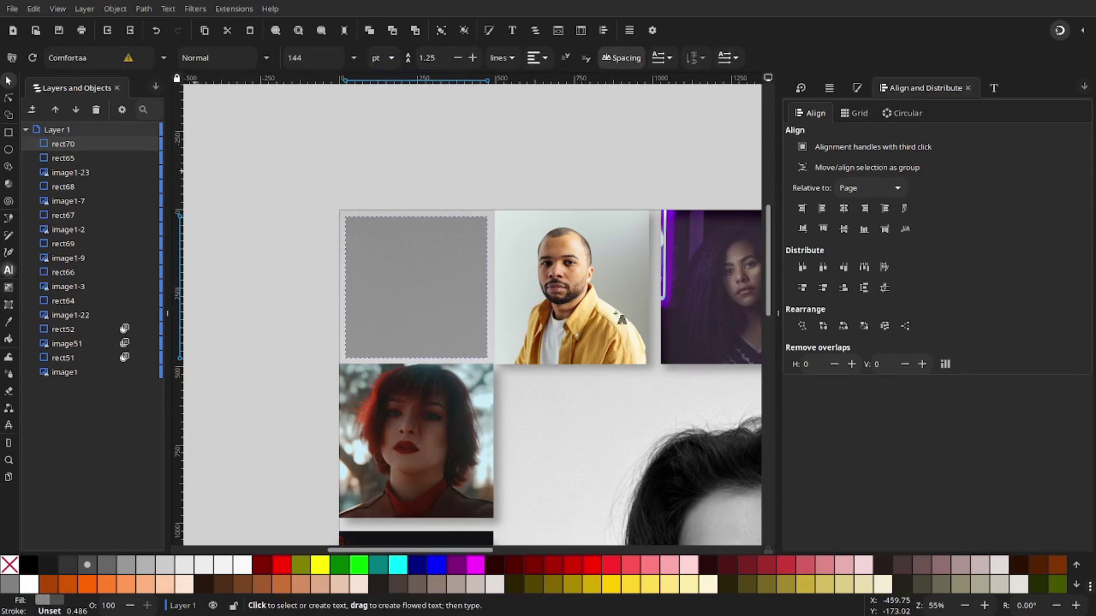
left_click(378, 293)
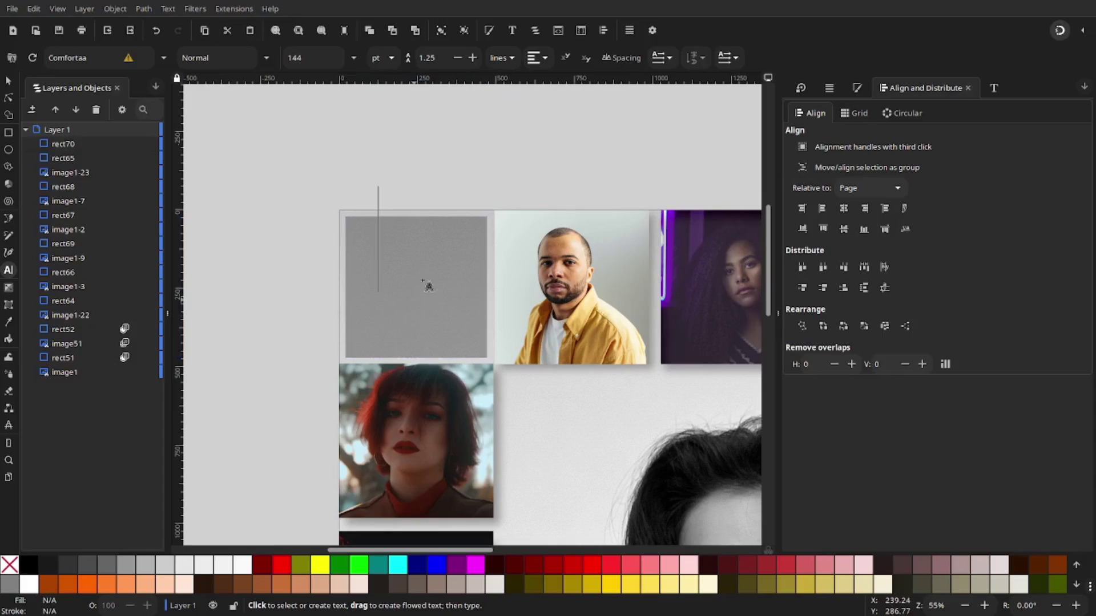
type("FT")
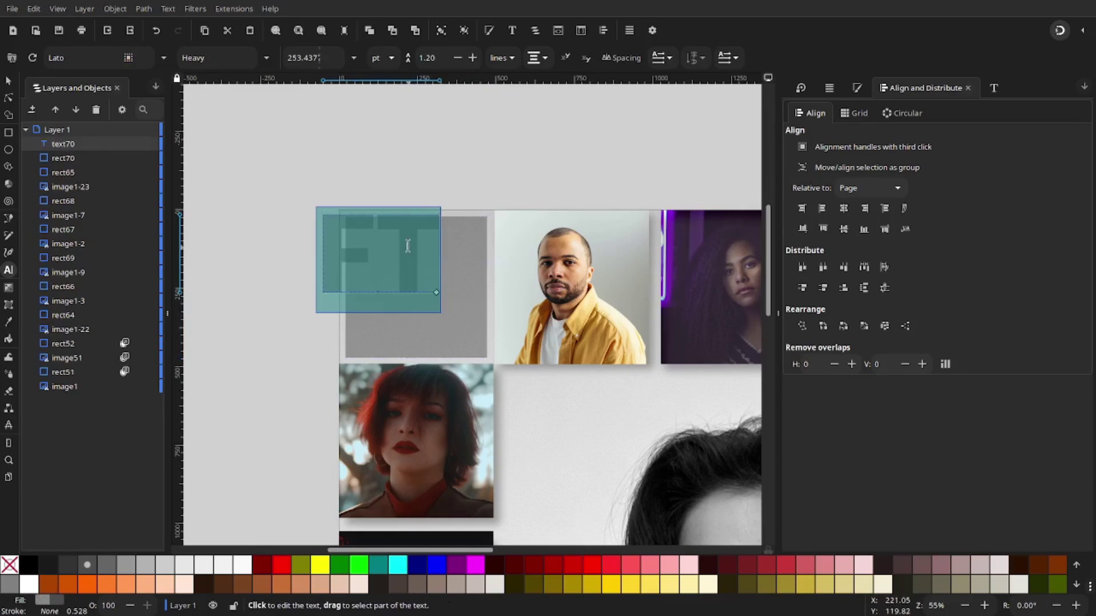
left_click(266, 57)
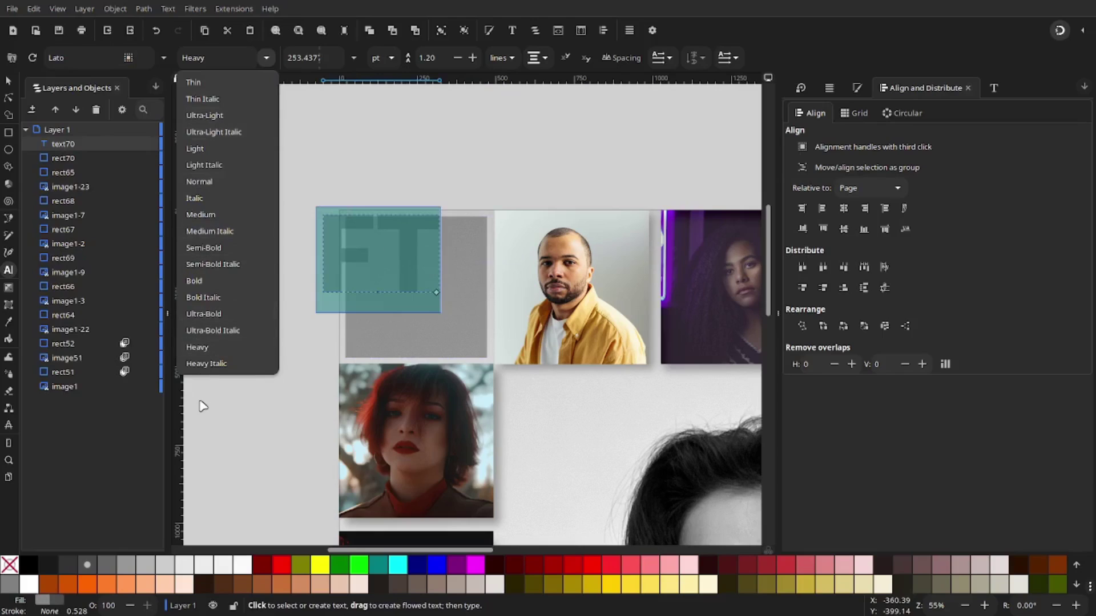
left_click(213, 350)
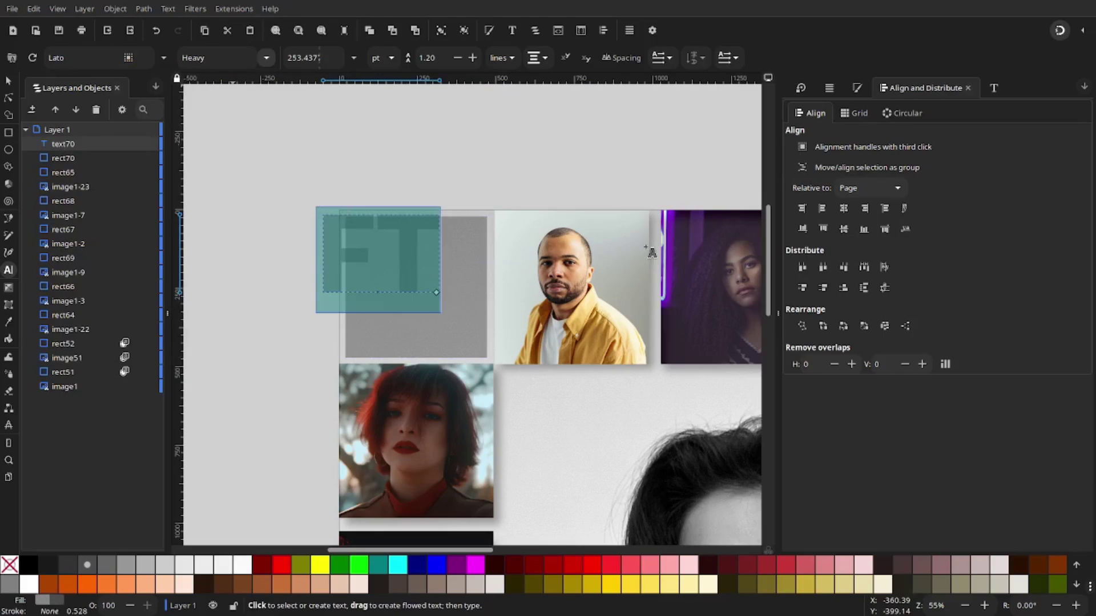
left_click(621, 60)
left_click(529, 87)
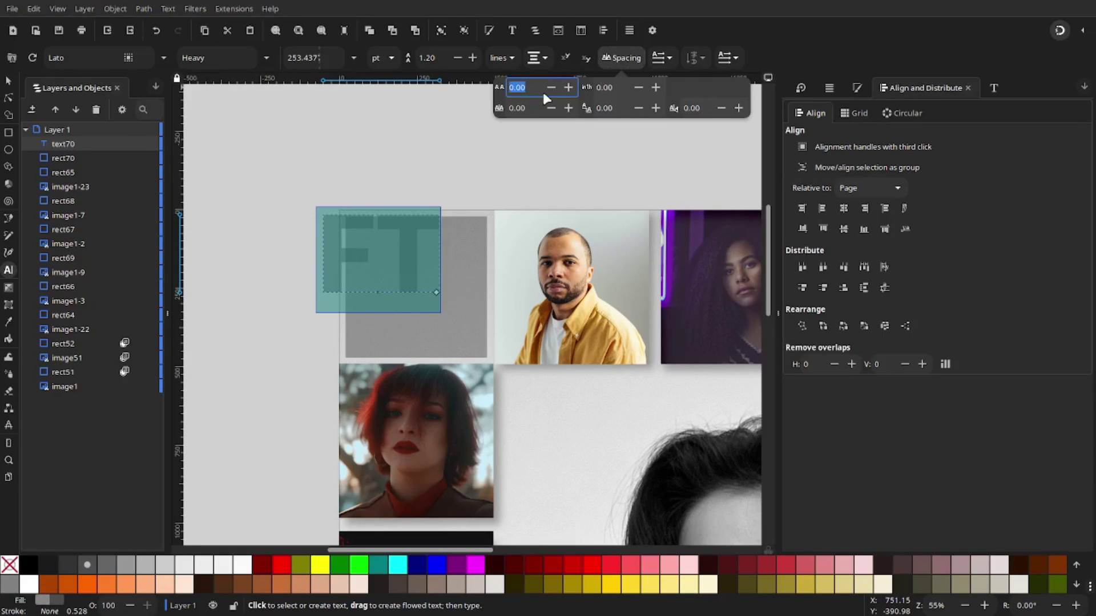
type("-15")
key("Return")
Fill the FT text fully opaque white.
left_click(857, 87)
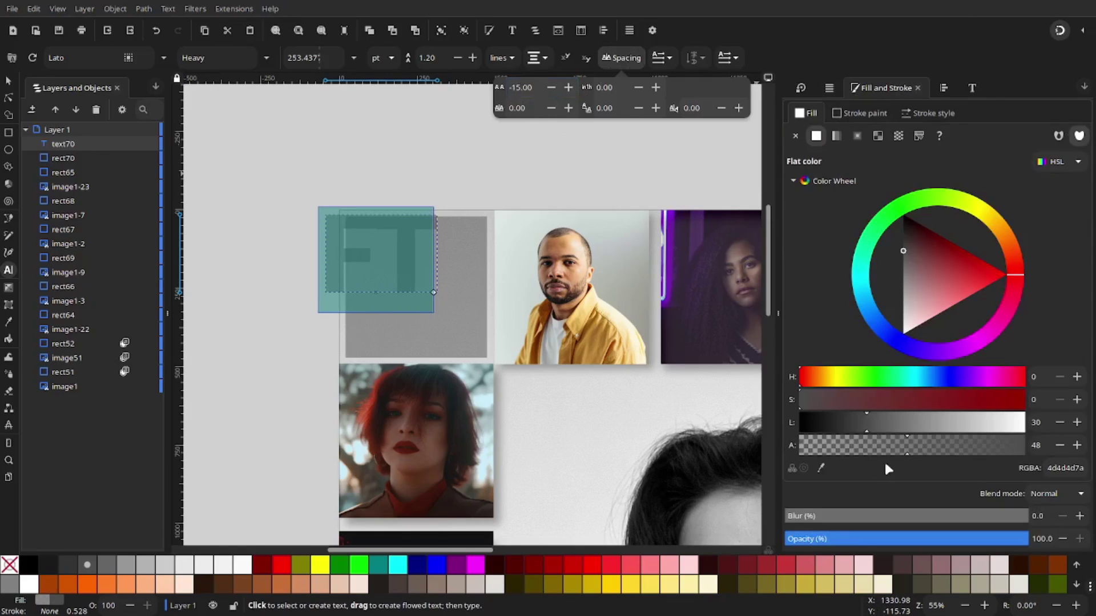
left_click_drag(962, 422, 1027, 423)
left_click_drag(946, 445, 1030, 445)
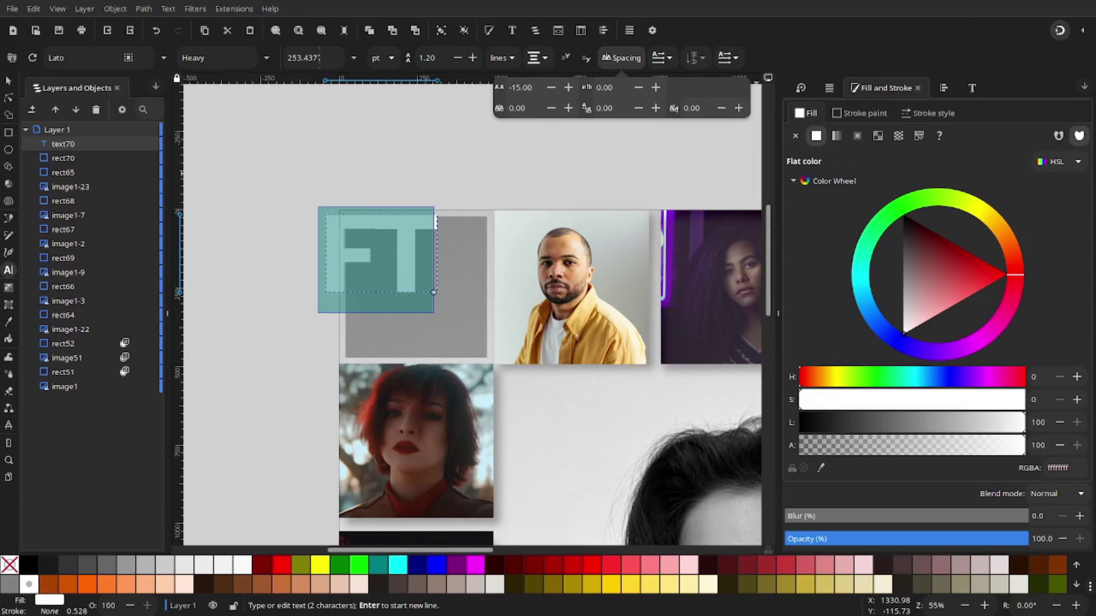
key("Escape")
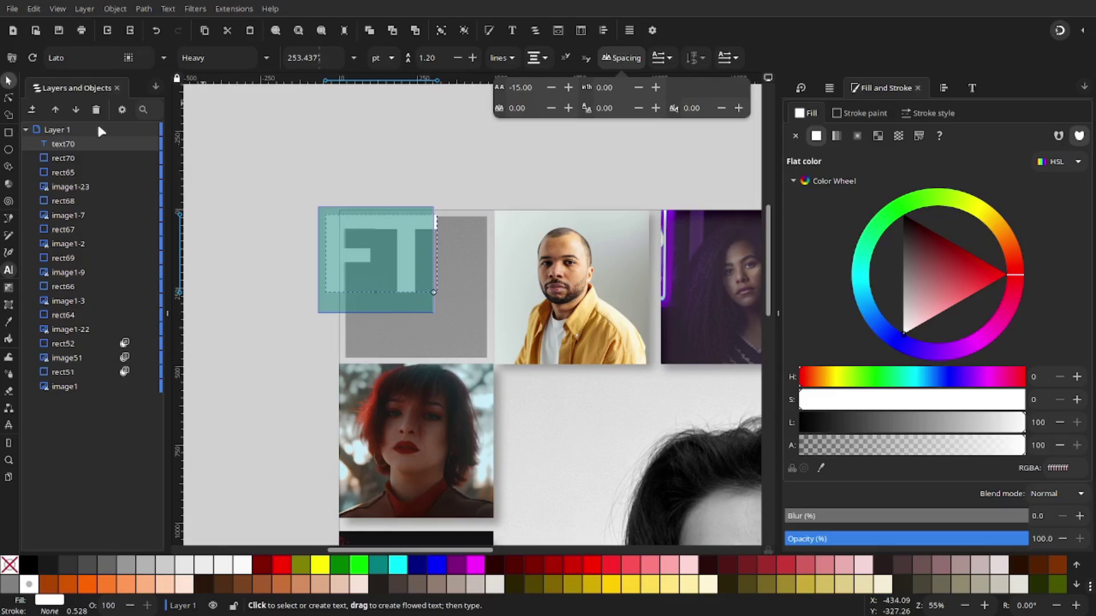
key("s")
left_click(453, 183)
Fill the square opaque dark grey 161616ff and centre the FT text on it.
left_click(450, 274)
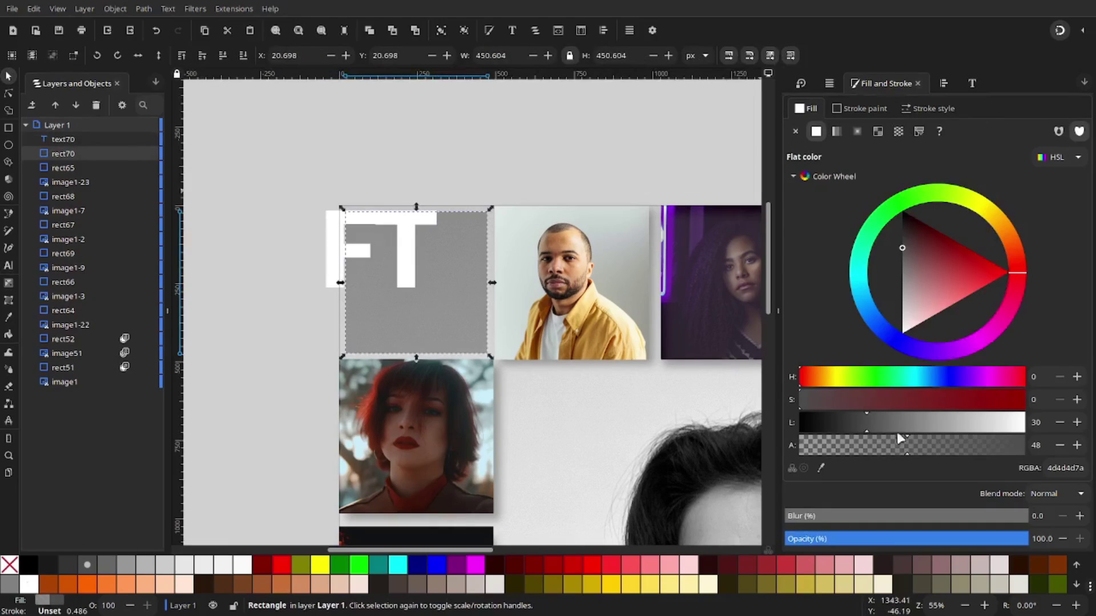
left_click_drag(827, 429, 1030, 448)
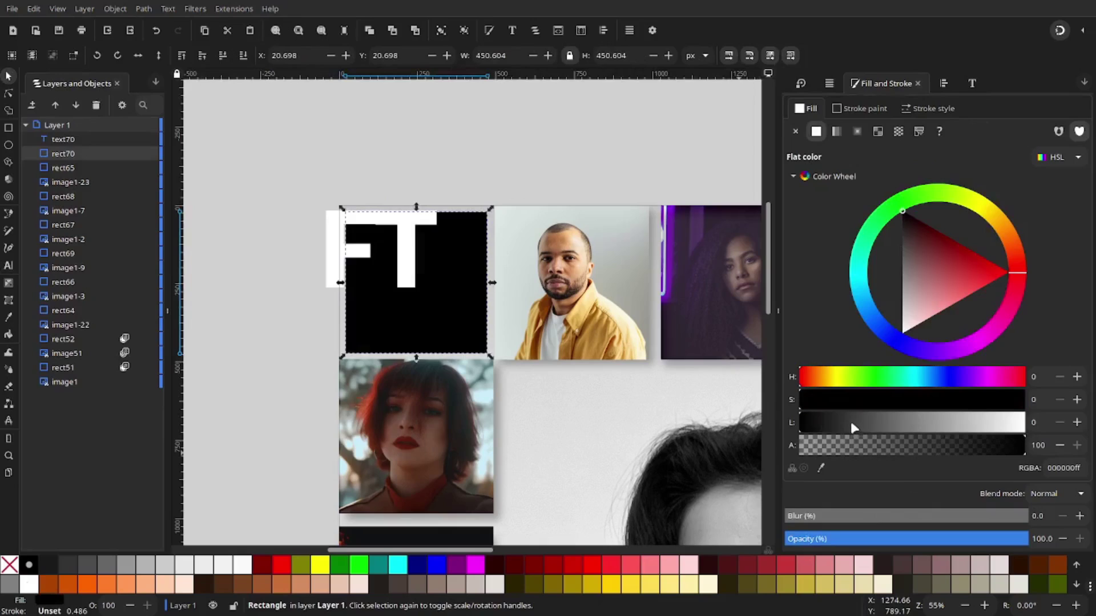
left_click(818, 422)
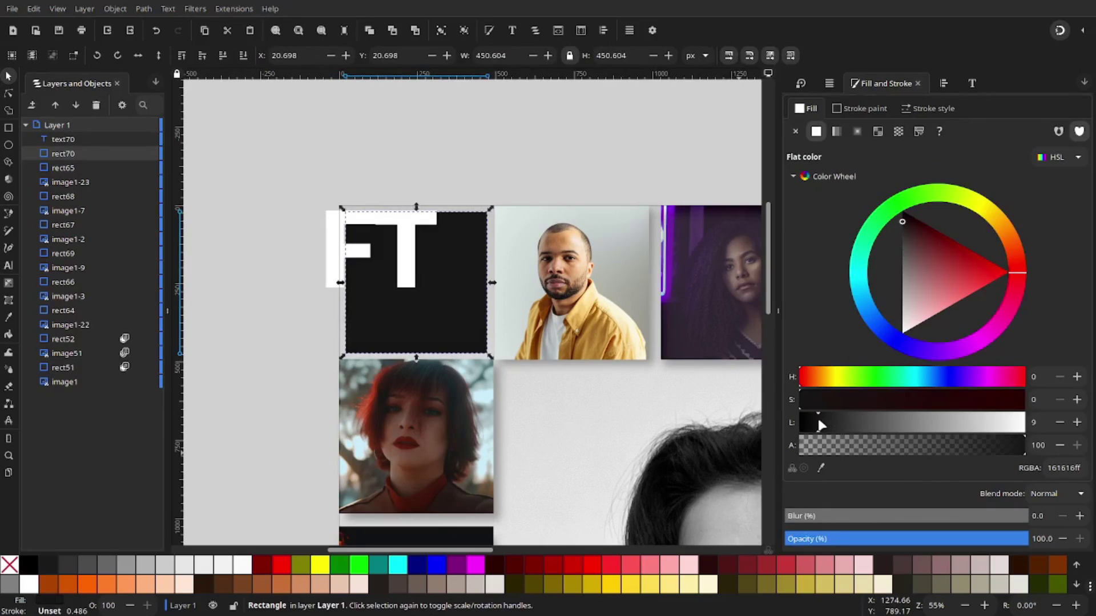
left_click(1077, 422)
left_click(463, 184)
left_click_drag(419, 252, 450, 264)
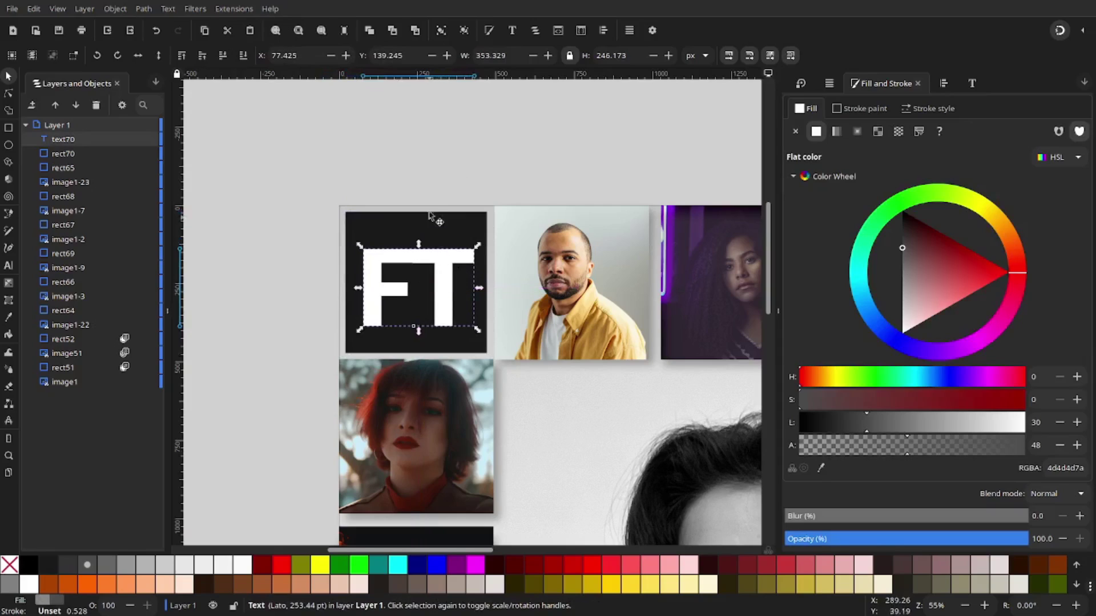
Fine-tune the FT text position and convert the lettering to paths.
left_click(542, 156)
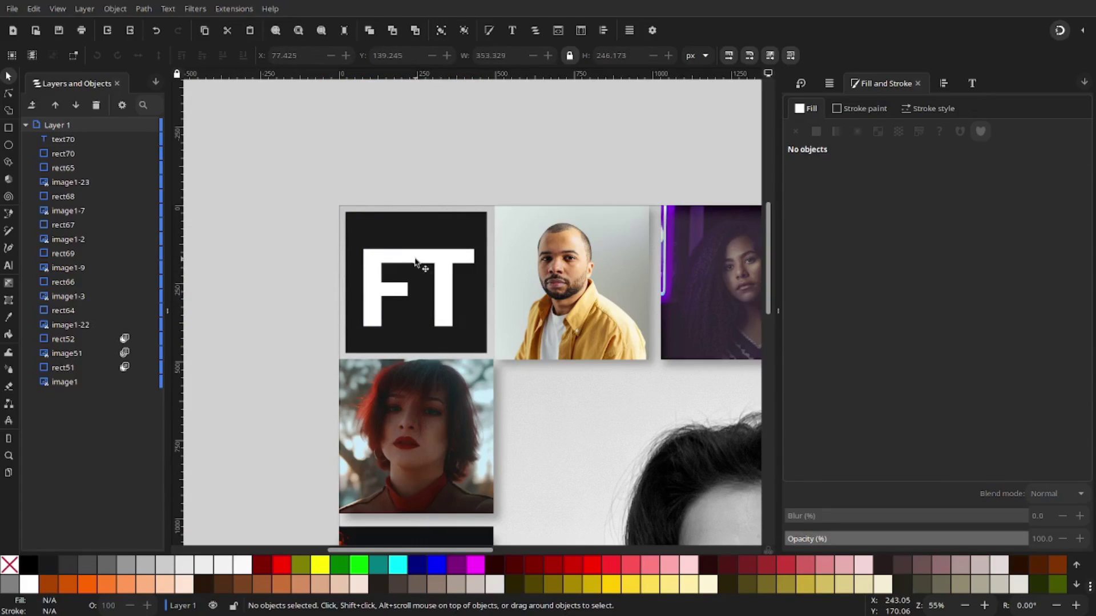
mouse_move(416, 261)
left_mouse_down()
mouse_move(429, 252)
mouse_move(419, 261)
left_mouse_up()
key("Escape")
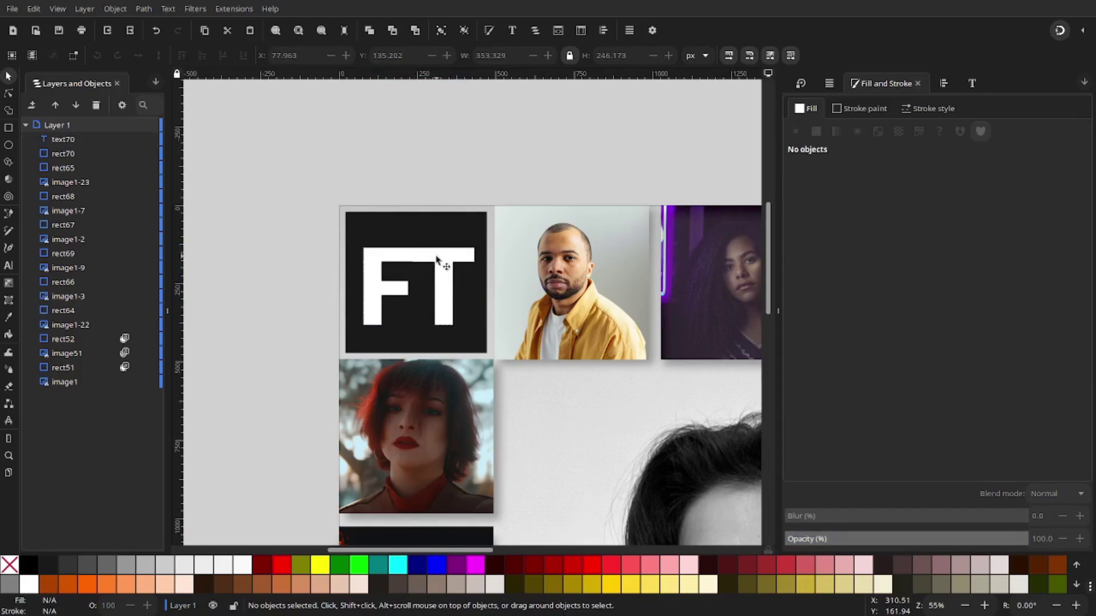
left_click(436, 260)
scroll(422, 269, "up", 5)
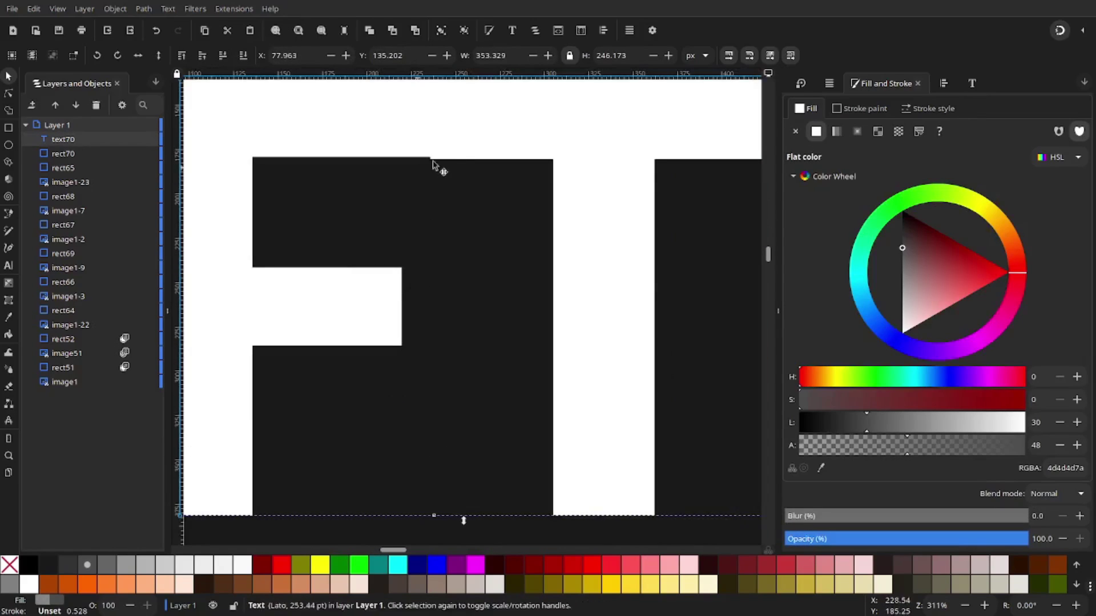
scroll(494, 327, "down", 3)
scroll(494, 326, "up", 1)
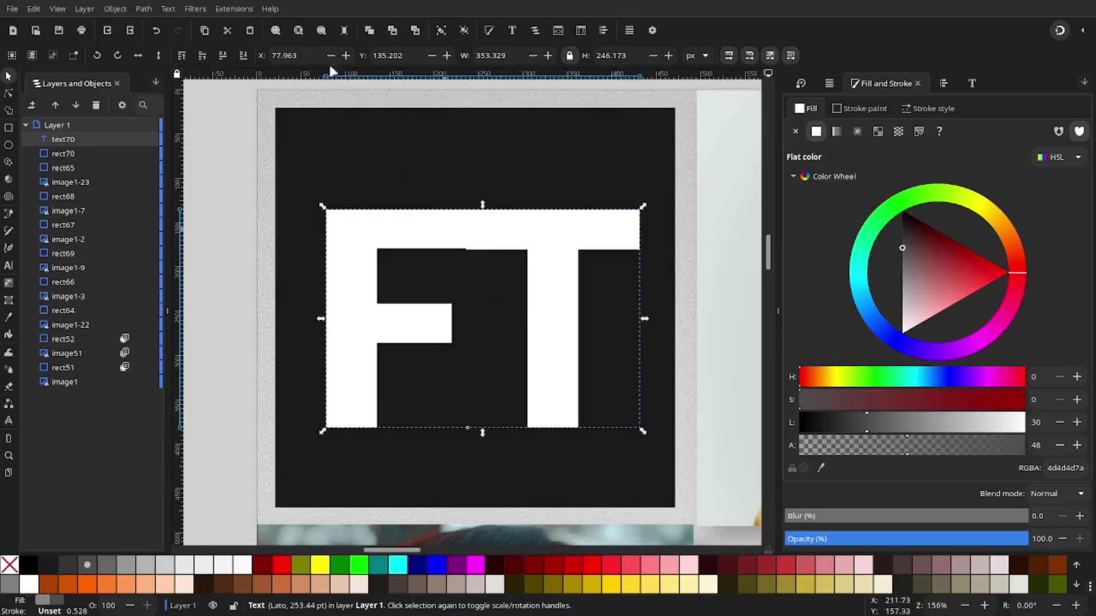
left_click(151, 7)
left_click(163, 27)
key("Escape")
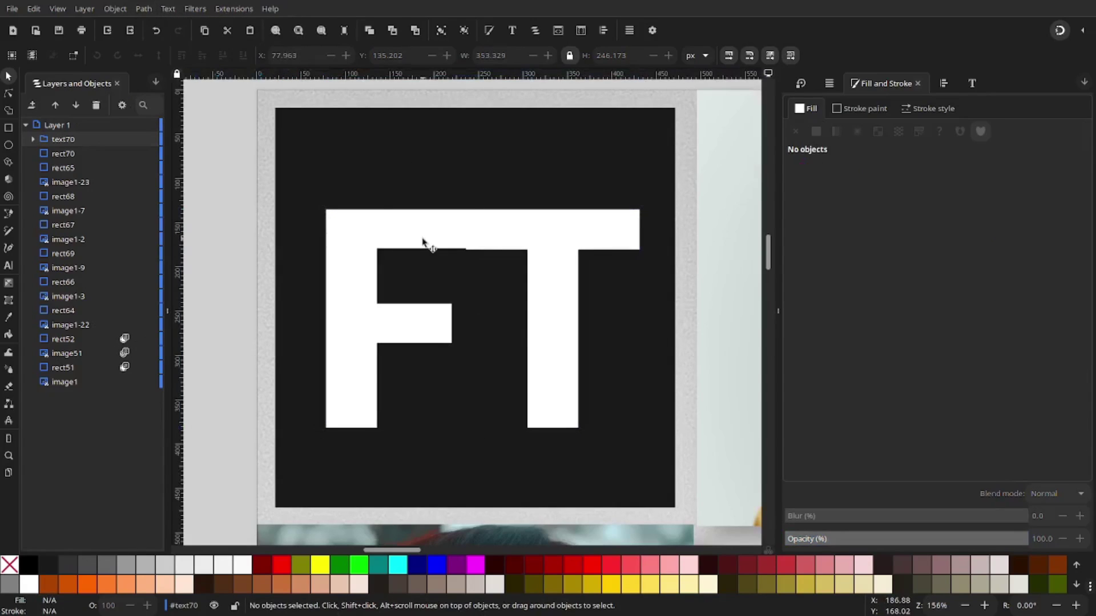
Select the F and T top-bar nodes and align them to one common height.
key("n")
left_click(425, 242)
left_click(491, 236, "shift")
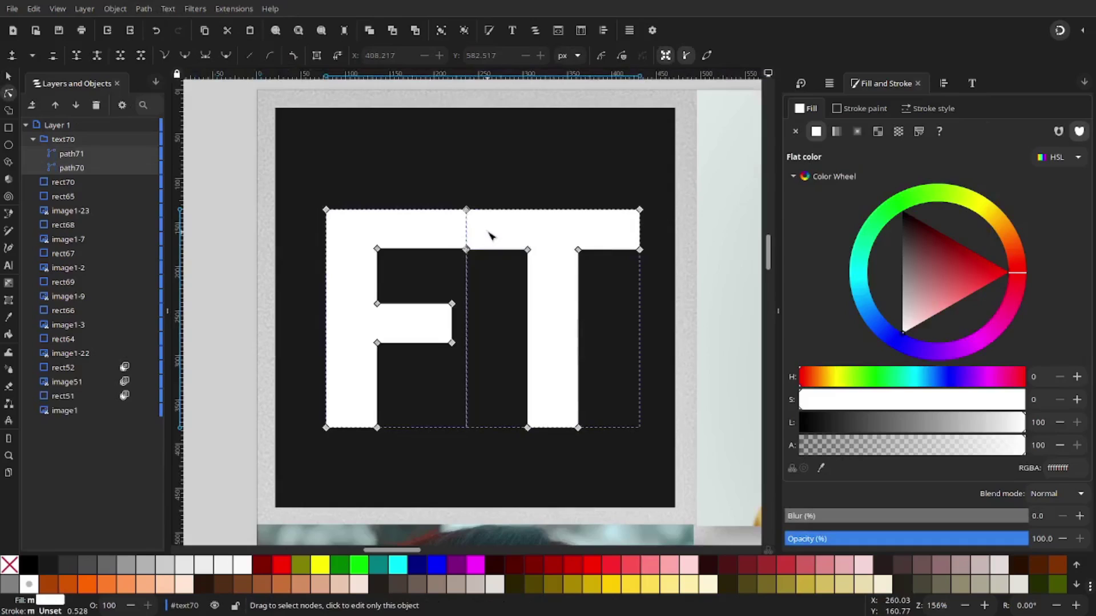
scroll(476, 286, "up", 2)
scroll(473, 283, "down", 2)
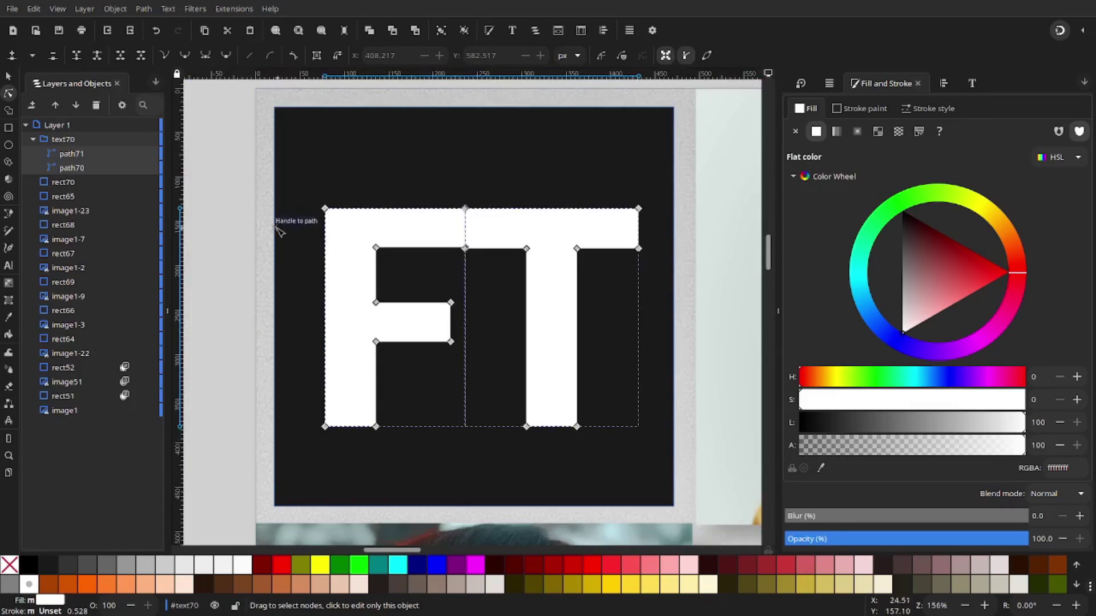
left_click_drag(260, 232, 679, 279)
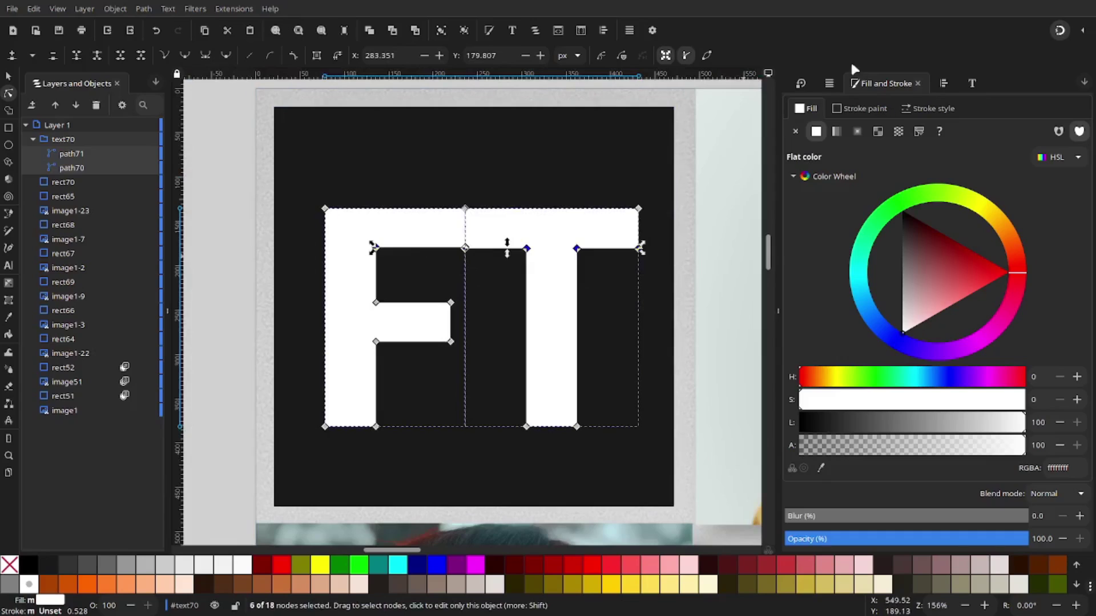
left_click(945, 84)
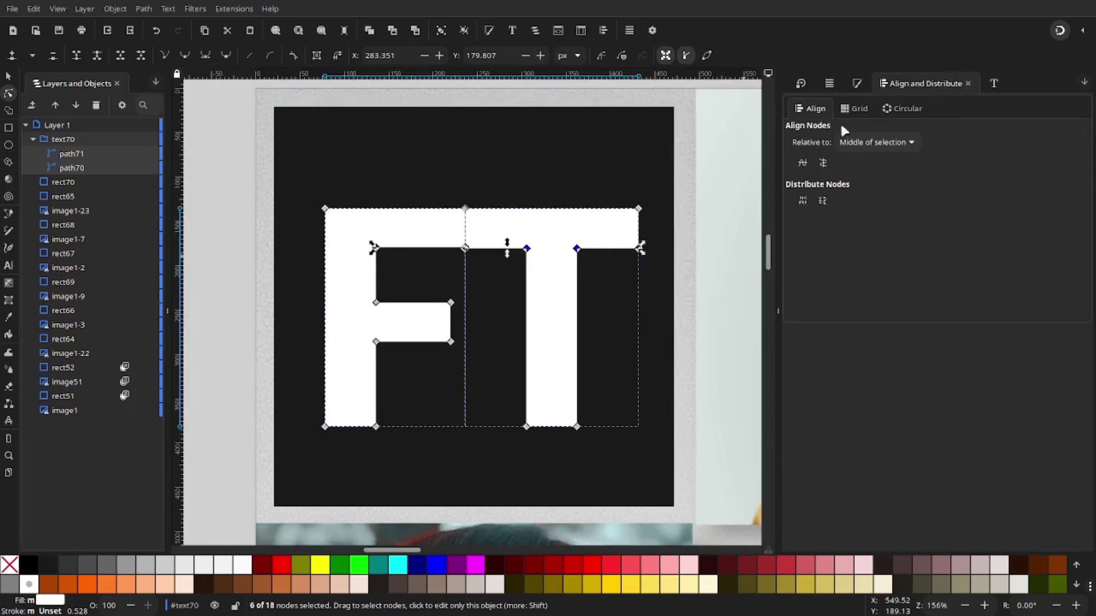
left_click(804, 163)
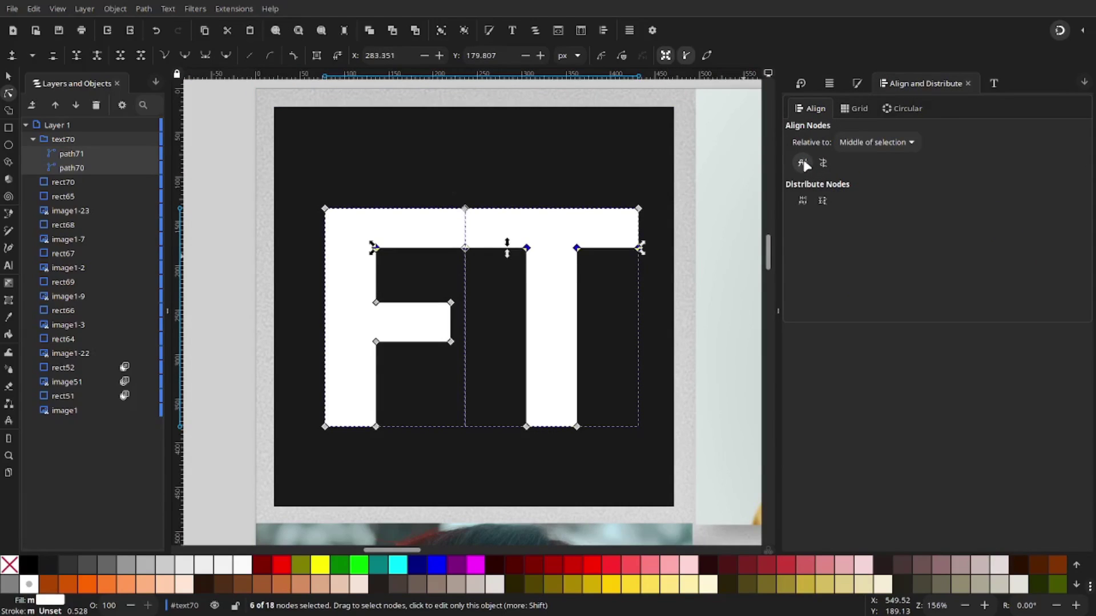
left_click(8, 77)
left_click(701, 235)
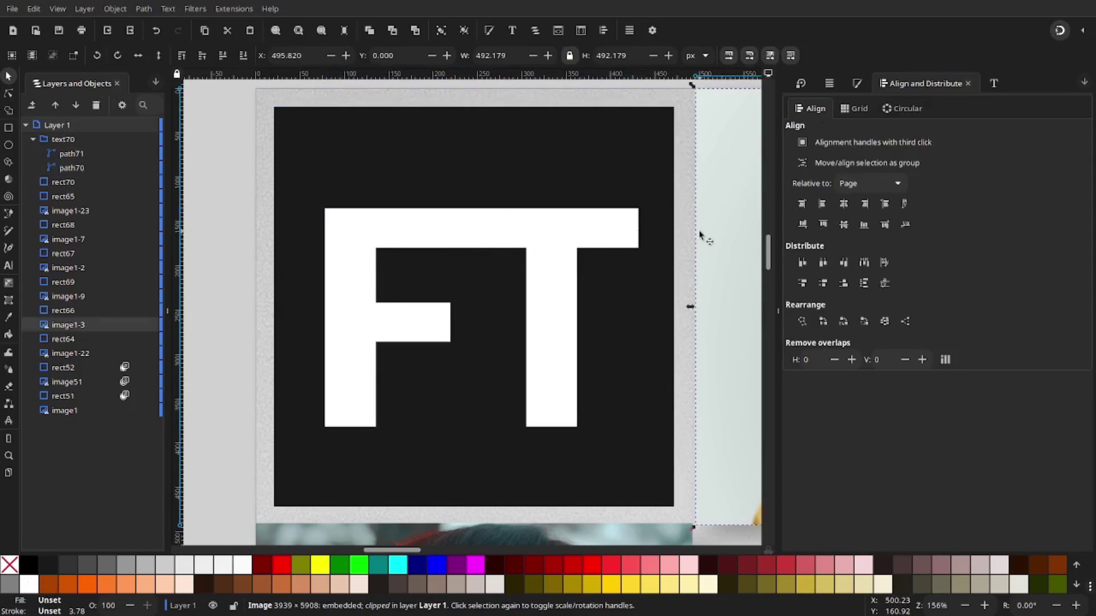
scroll(449, 258, "up", 4)
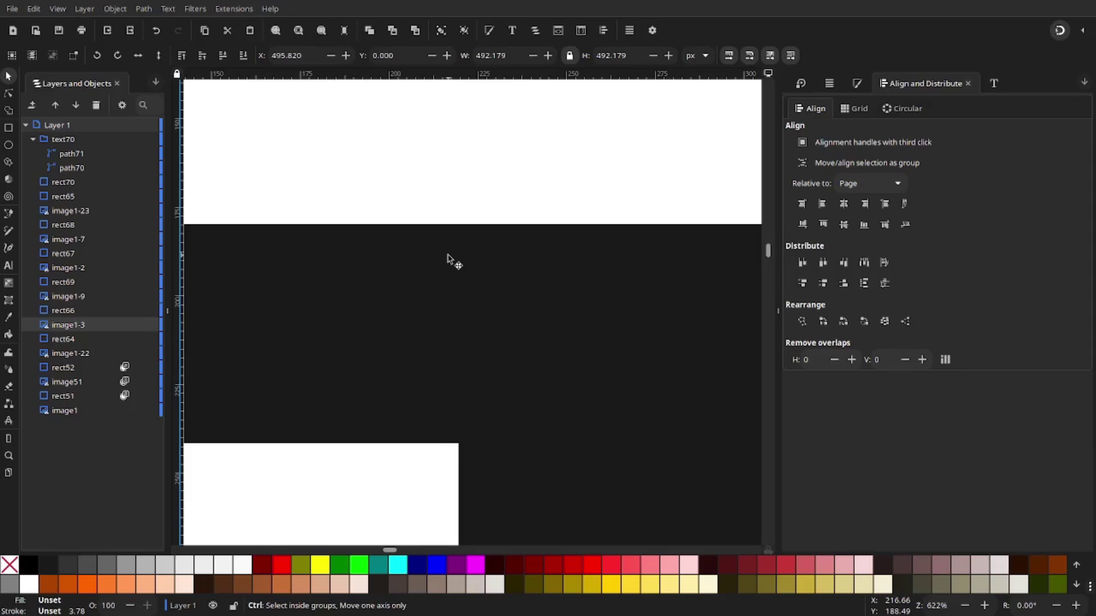
scroll(449, 258, "down", 4)
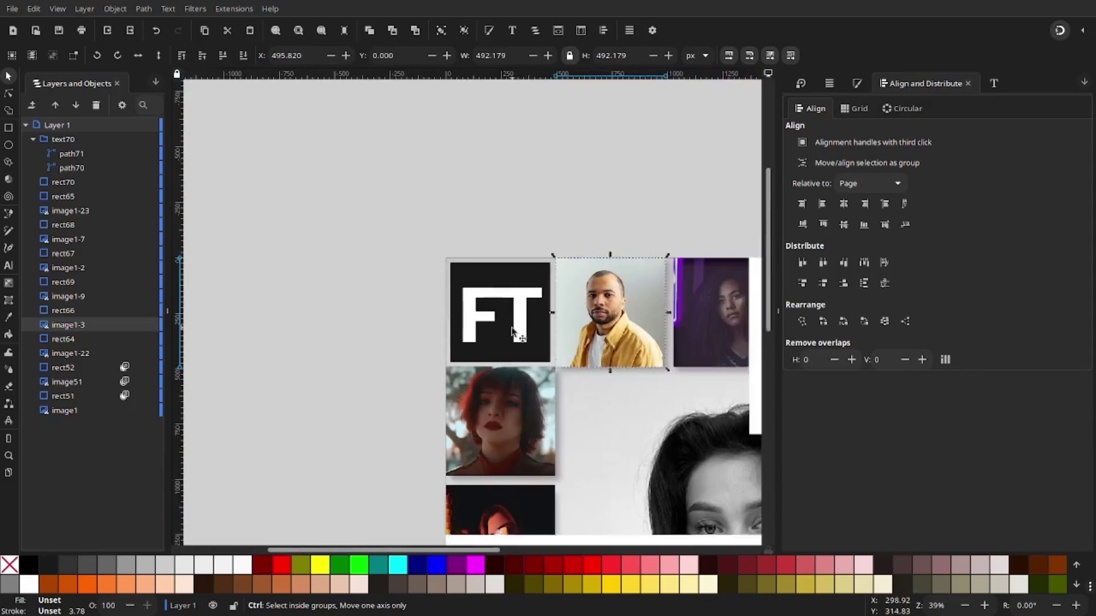
scroll(475, 263, "down", 4)
scroll(473, 254, "up", 1)
Union the FT letters and scale the lettering down to about 83% (267 × 186 px).
left_click_drag(391, 249, 568, 374)
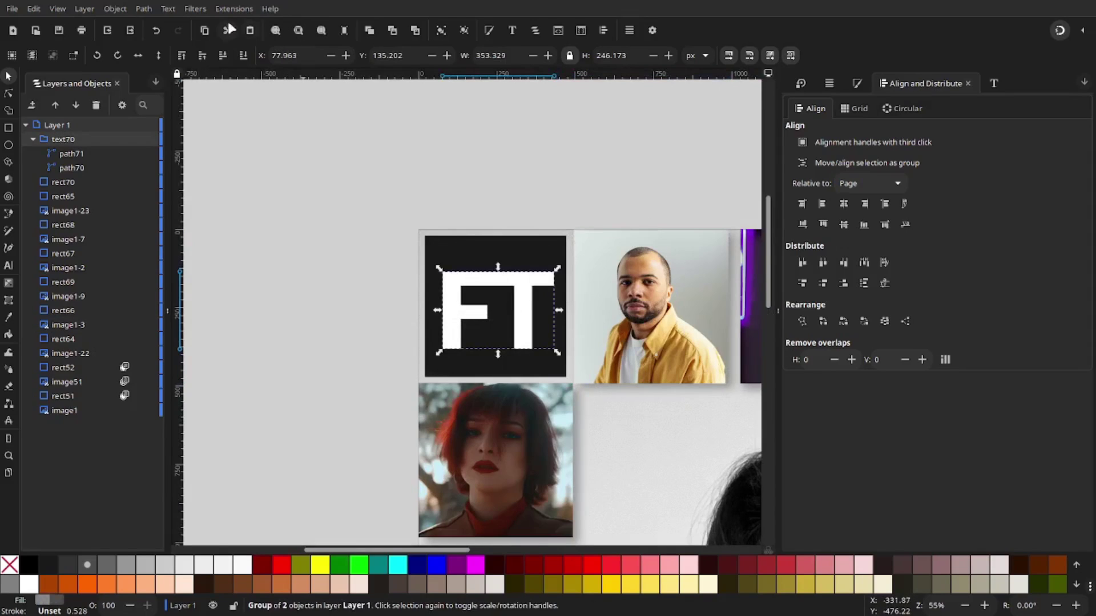
left_click(151, 9)
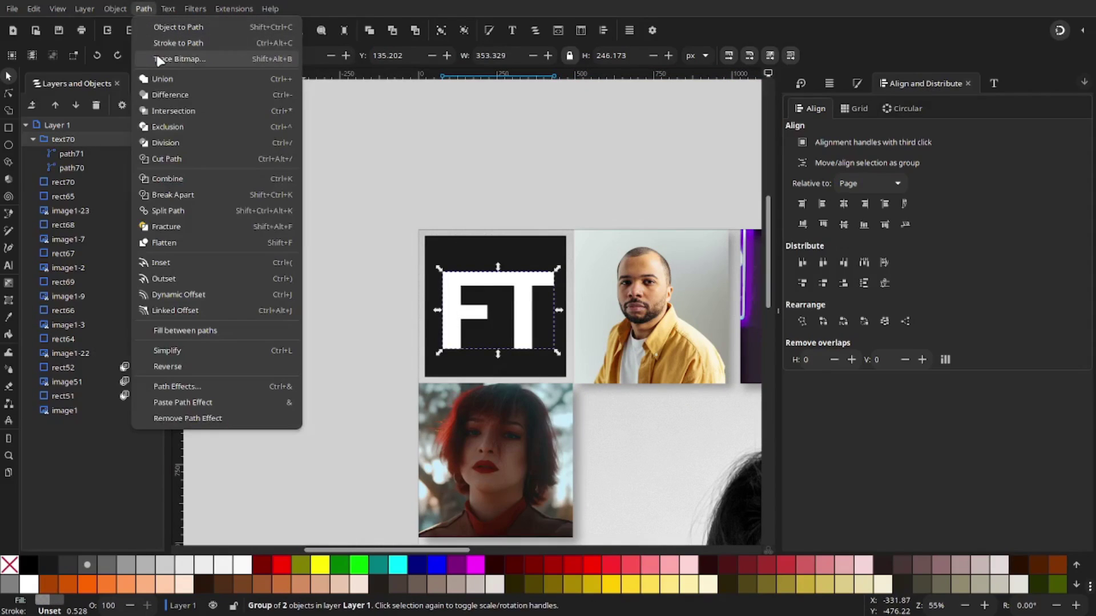
left_click(179, 78)
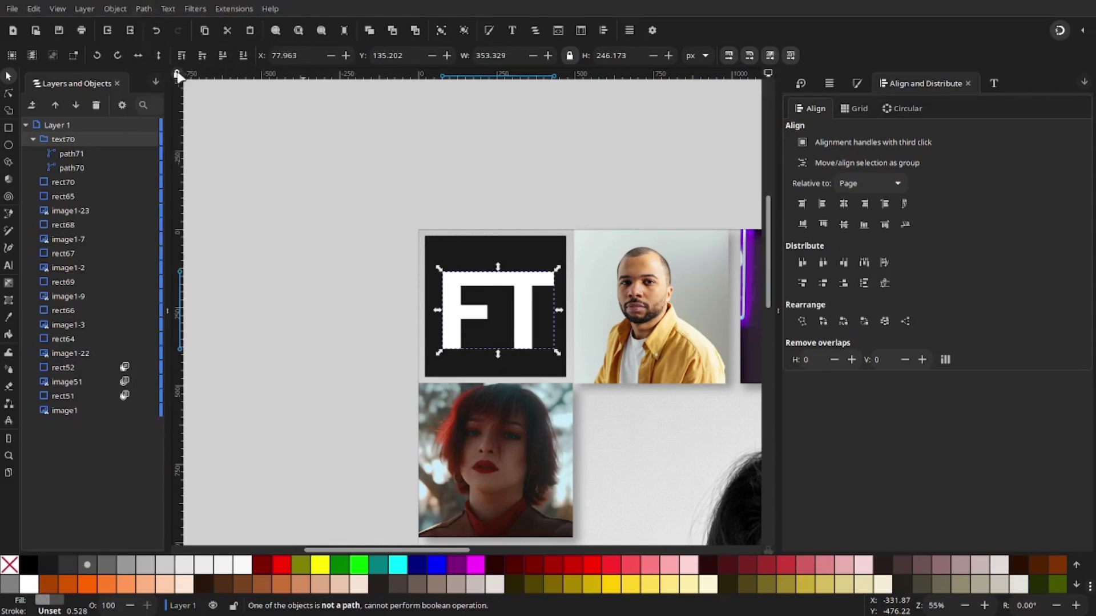
left_click(558, 197)
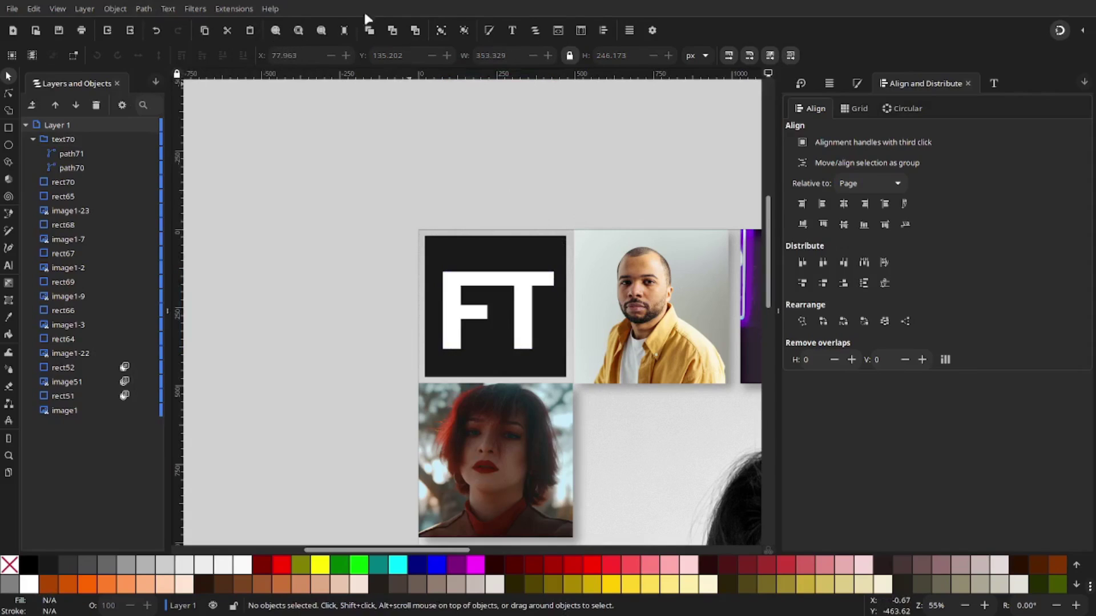
left_click(347, 26)
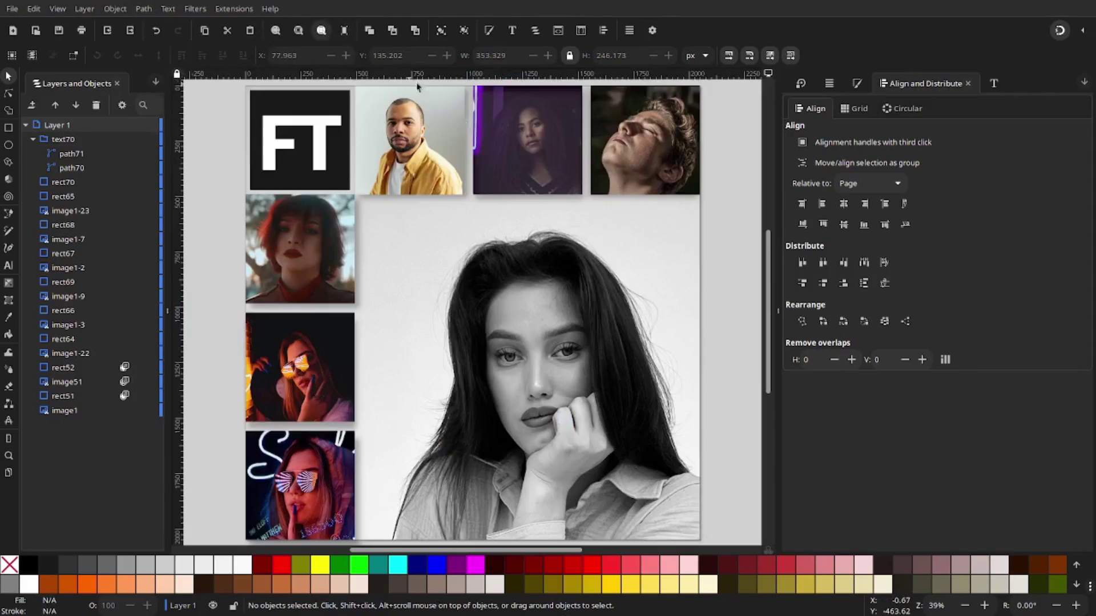
left_click(317, 154)
left_click_drag(346, 171, 336, 173)
key("Escape")
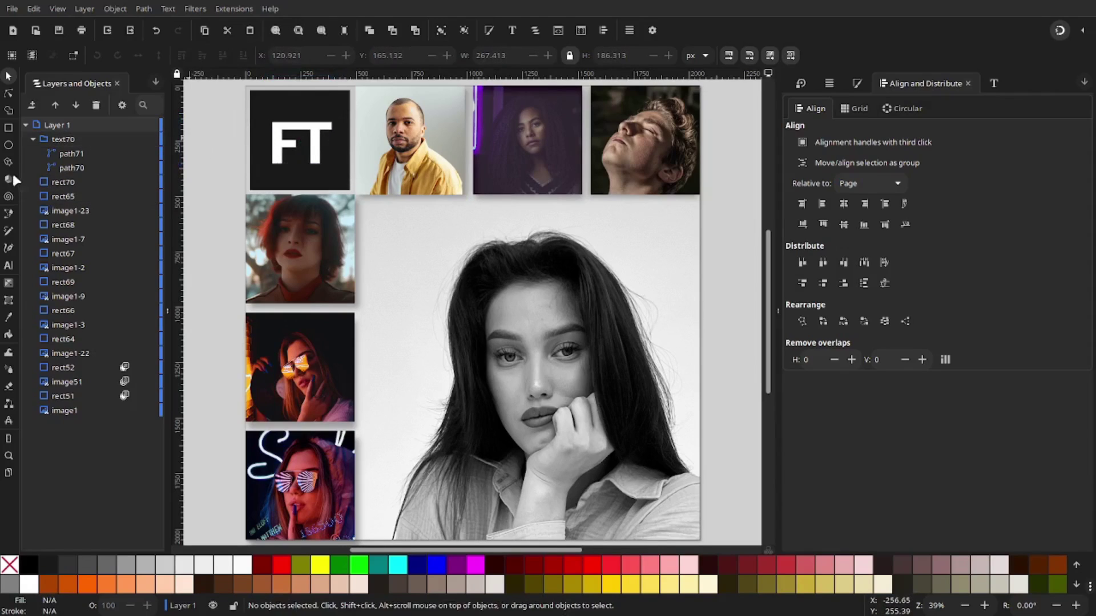
Draw a small white circle below FT with Rx and Ry of 15.
left_click(8, 145)
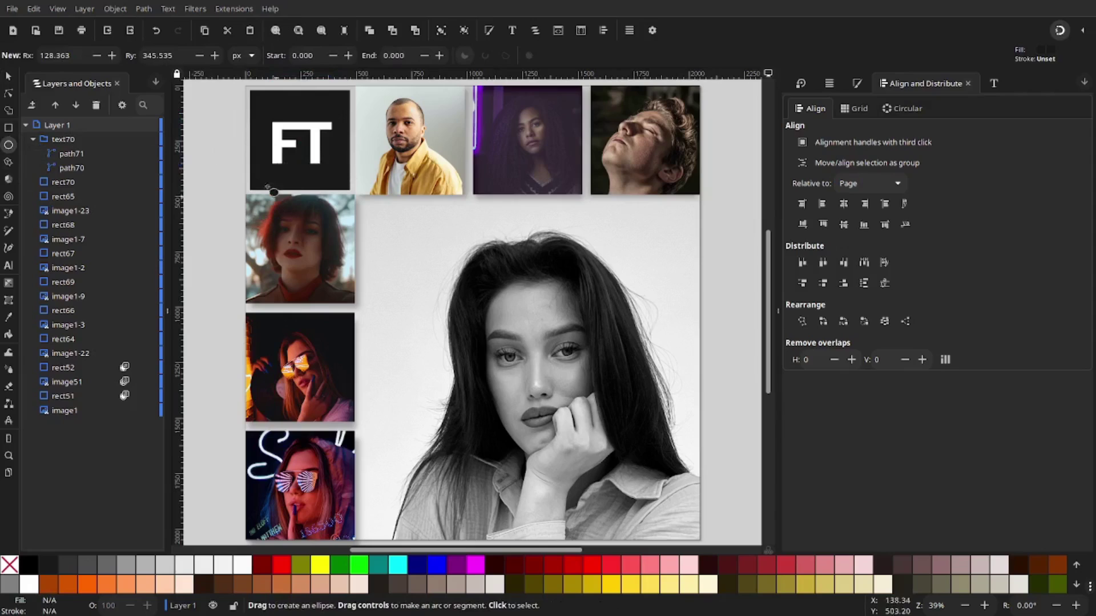
left_click_drag(280, 176, 296, 192)
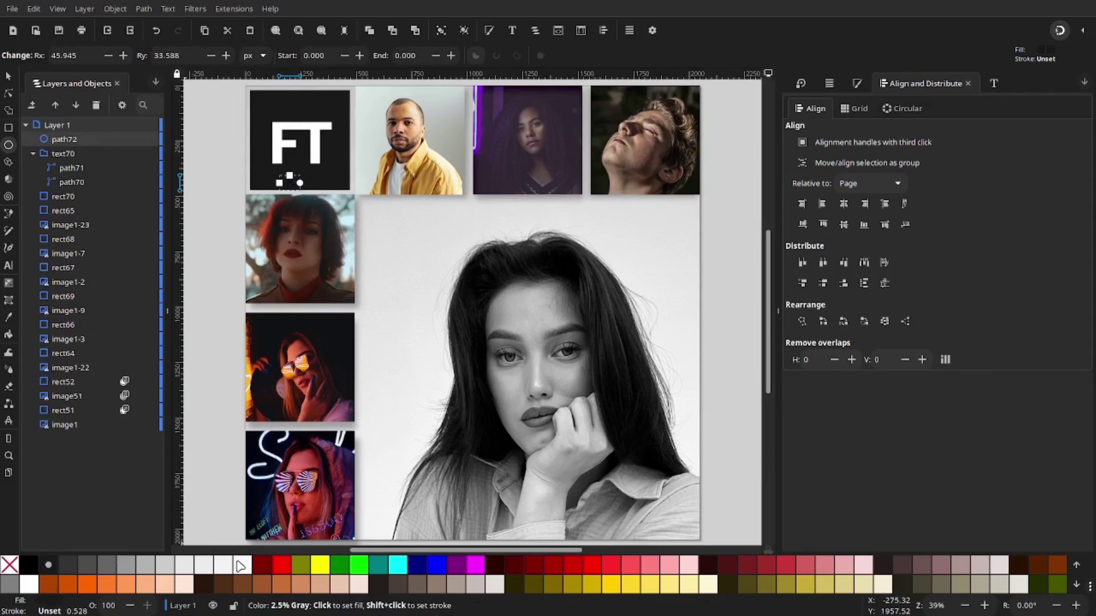
left_click(239, 565)
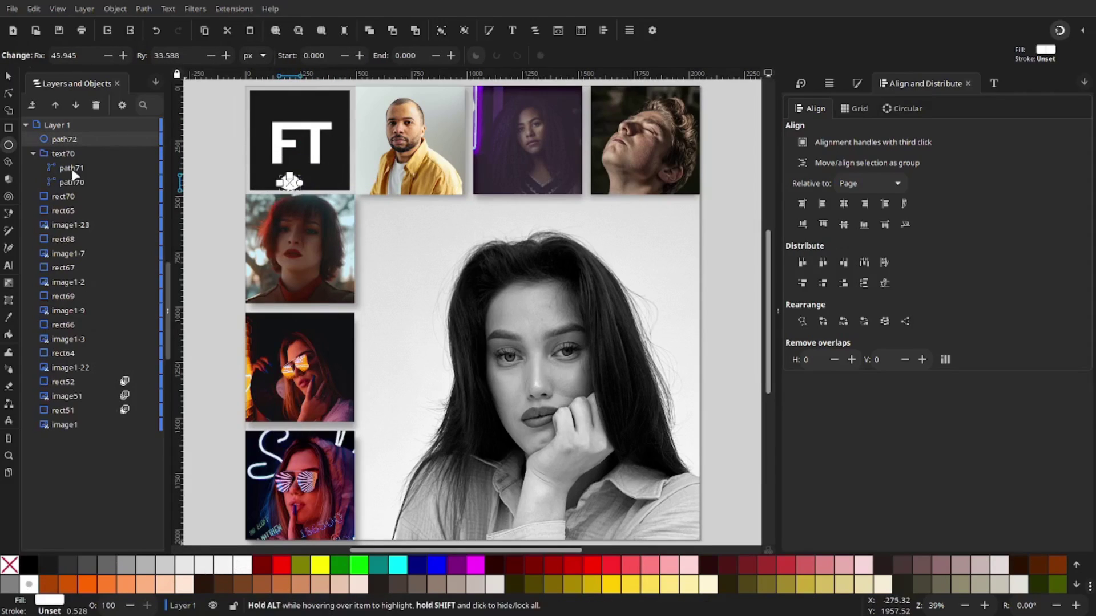
left_click(87, 55)
type("15")
key("Tab")
type("15")
key("Return")
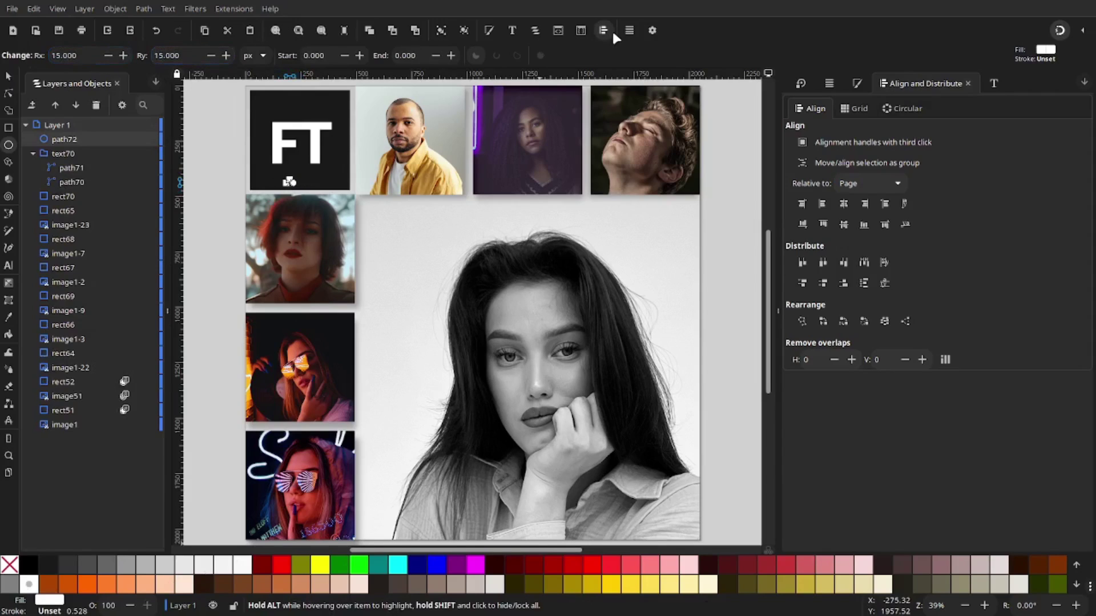
Raise the circle slightly and place a duplicate beside it.
left_click(8, 76)
scroll(303, 178, "up", 3)
scroll(302, 178, "up", 5)
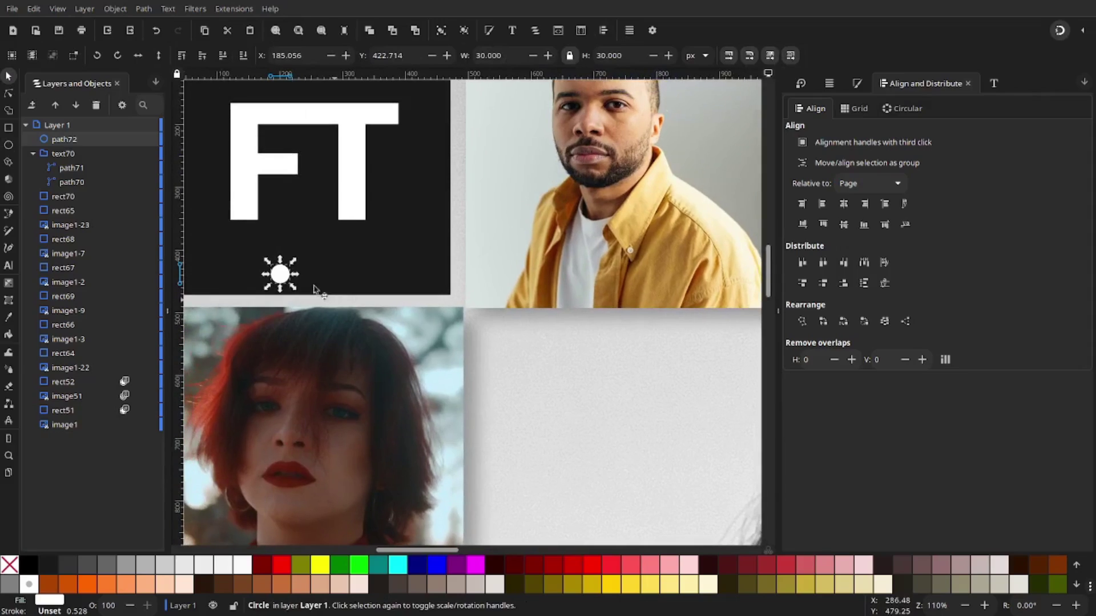
left_click_drag(280, 274, 332, 264)
key("ctrl+d")
left_click(329, 263)
left_click(277, 261, "shift")
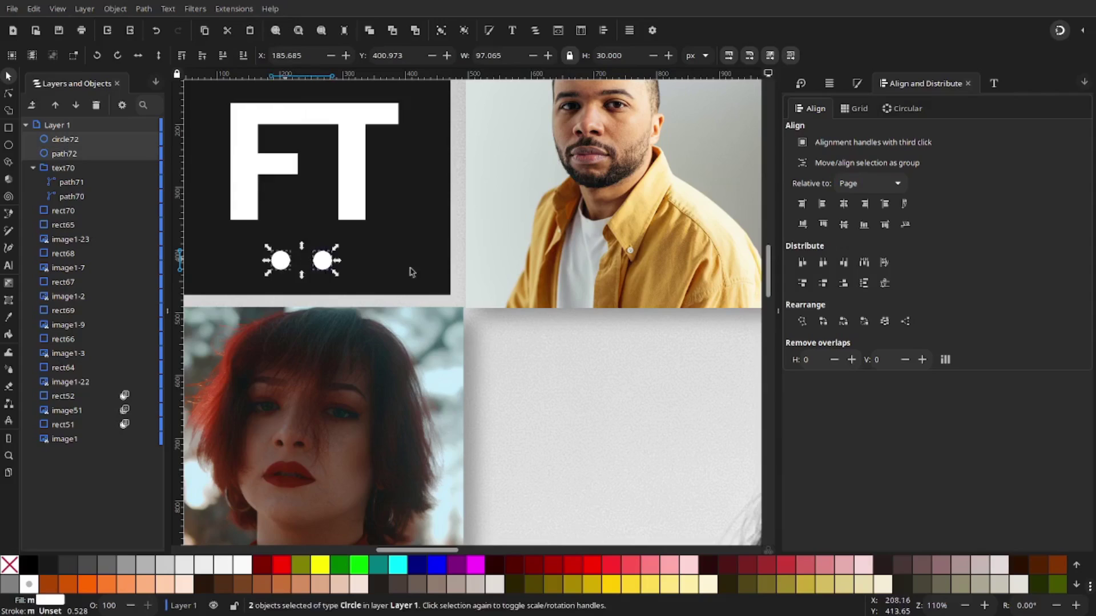
Group the two dots and centre them horizontally on the black square, relative to Biggest object.
left_click(856, 183)
left_click(859, 154)
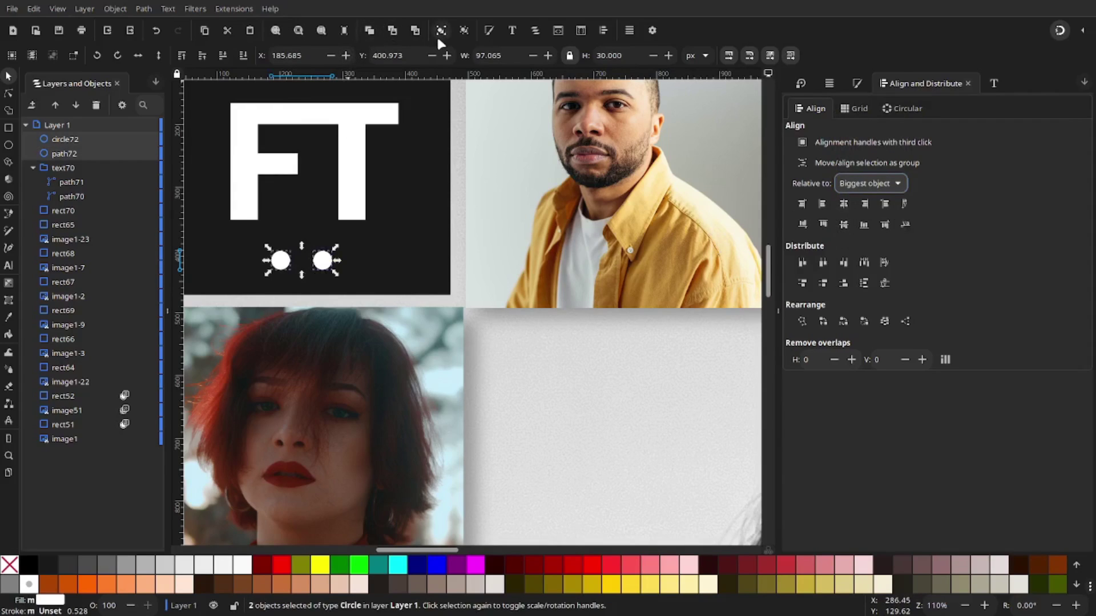
left_click(441, 32)
left_click(449, 210, "shift")
left_click(846, 204)
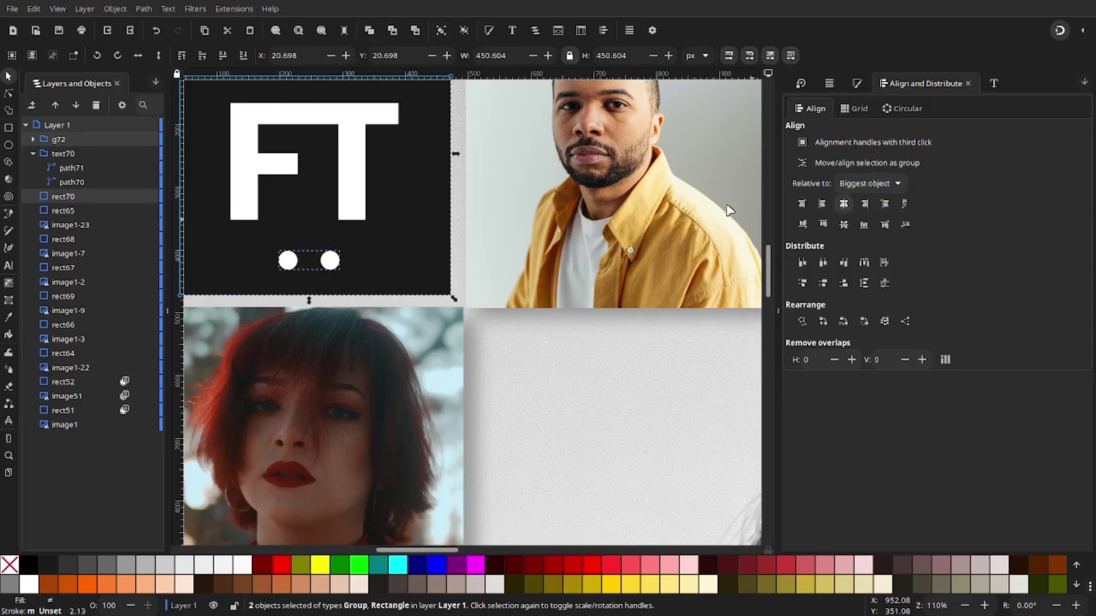
scroll(473, 330, "up", 3)
scroll(473, 330, "left", 3)
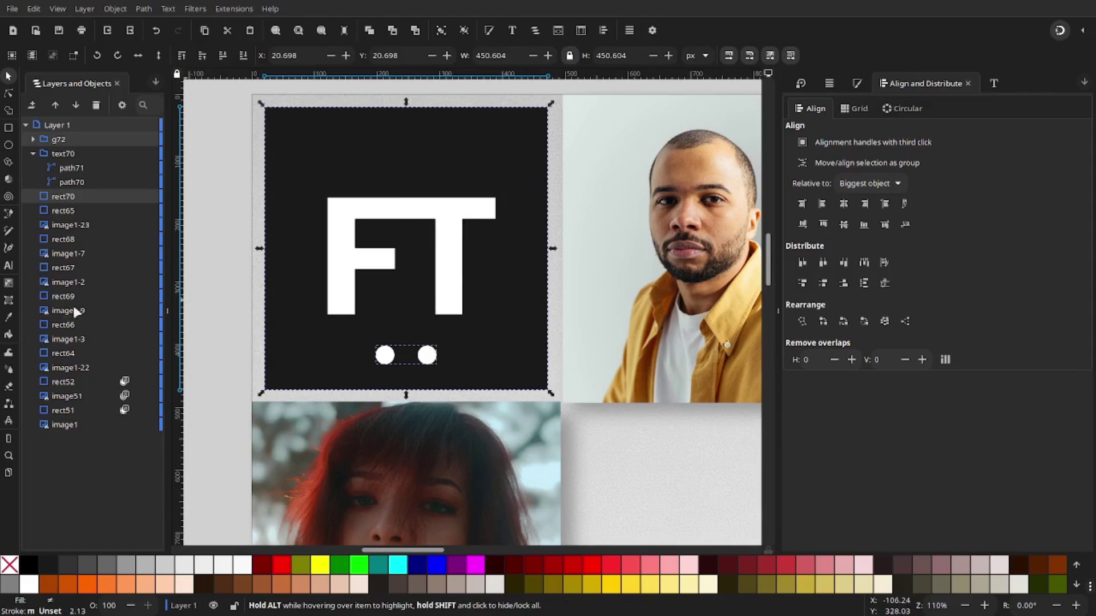
left_click(208, 288)
left_click(429, 356)
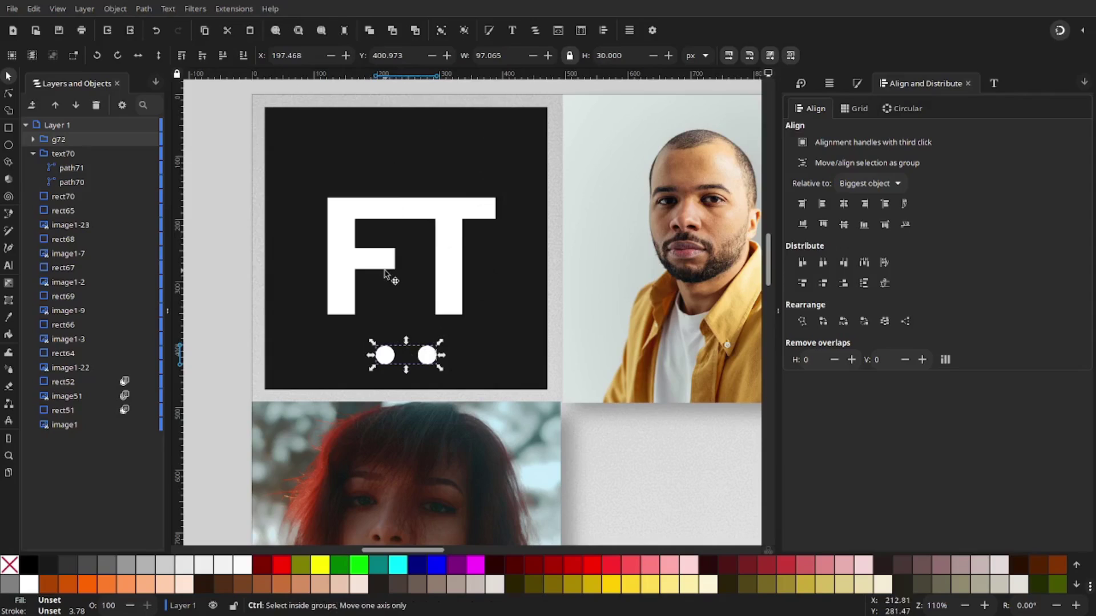
Duplicate the dot pair, rotate it 90°, and centre it vertically on the black tile right of the T.
key("ctrl+d")
left_click(117, 54)
left_click_drag(419, 345, 526, 242)
left_click(526, 176, "shift")
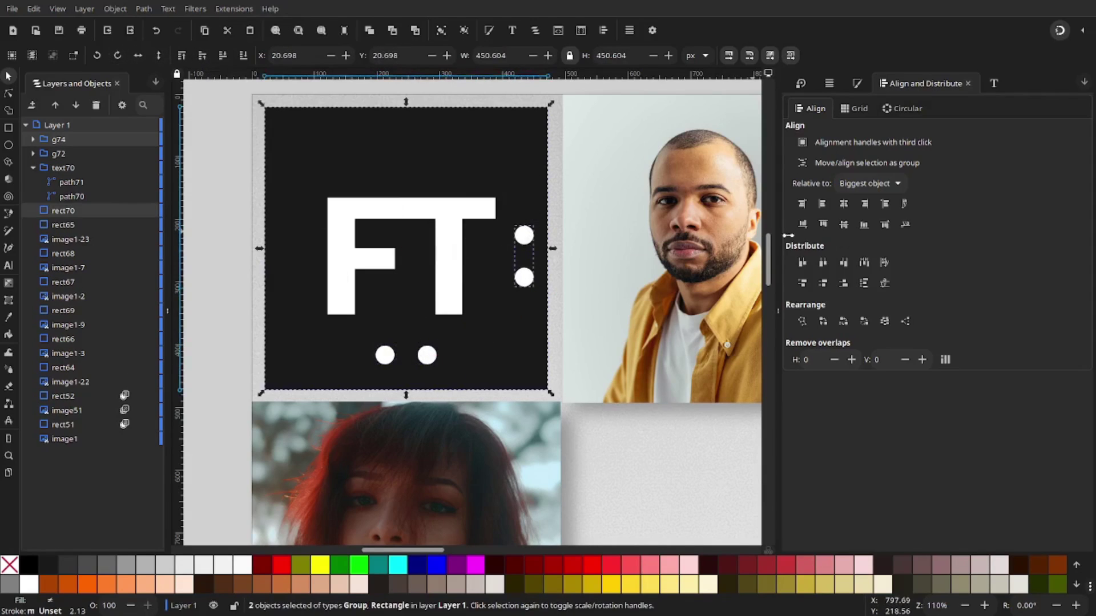
left_click(844, 225)
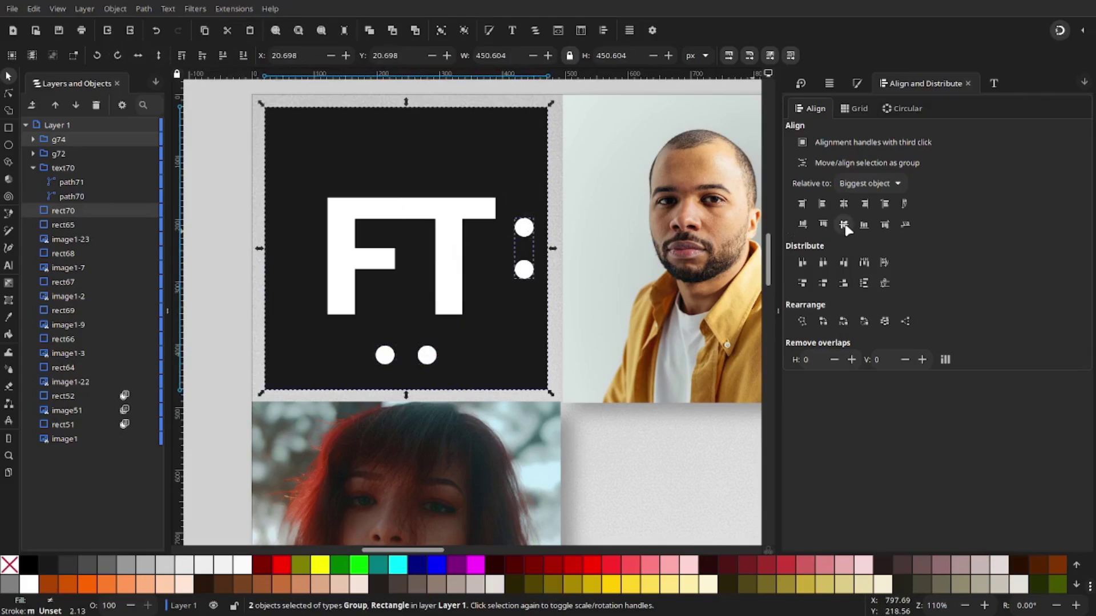
left_click(213, 189)
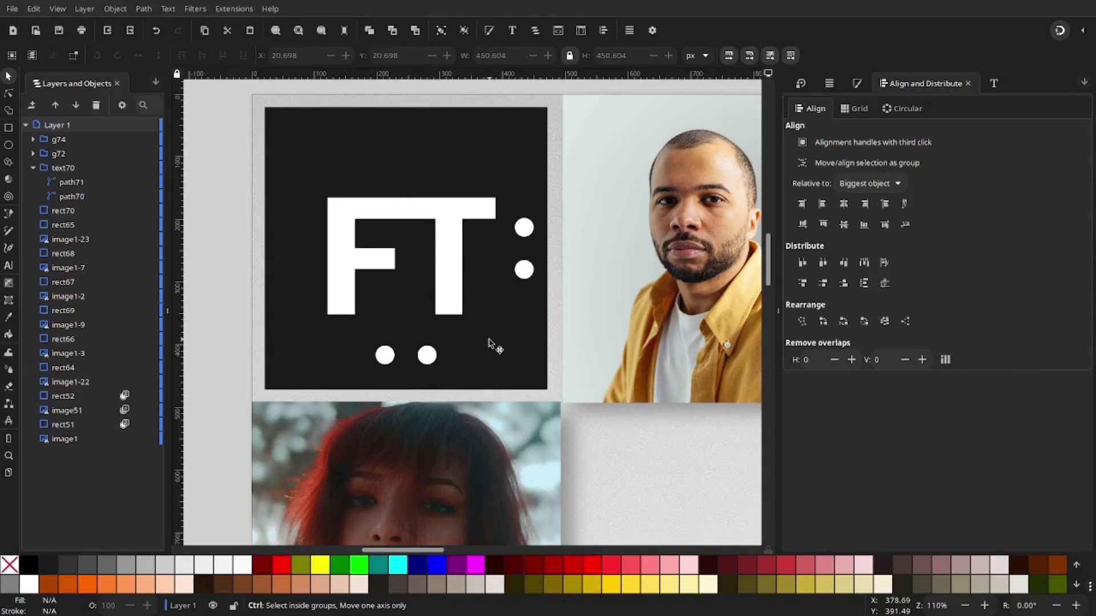
scroll(495, 345, "down", 4)
left_click_drag(560, 399, 412, 301)
left_click_drag(666, 385, 649, 342)
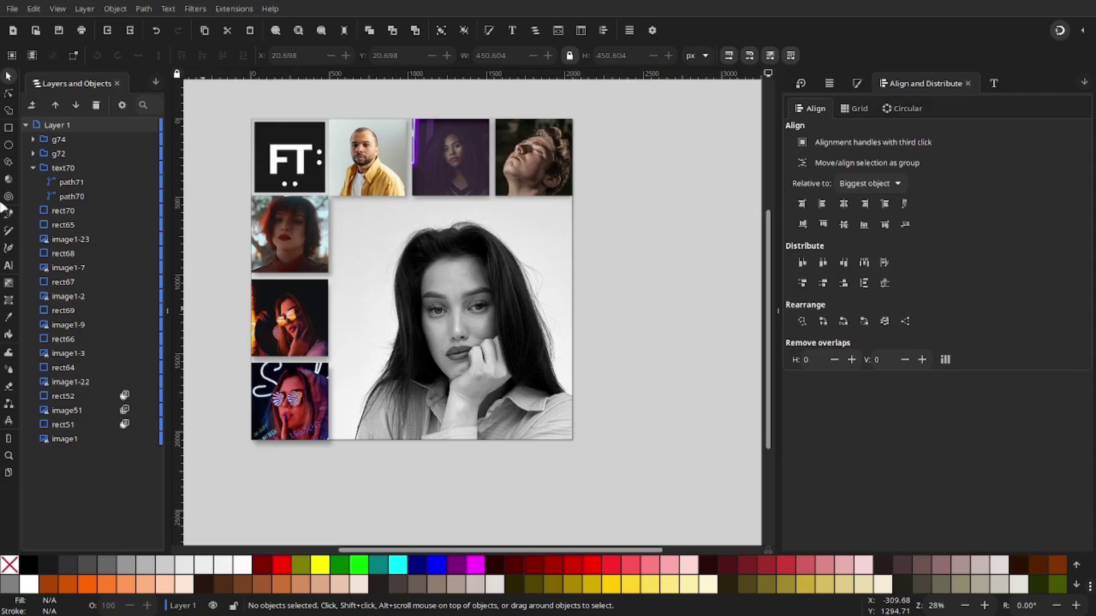
Type 'Julia' as a new text object on the portrait.
left_click(8, 266)
left_click(488, 417)
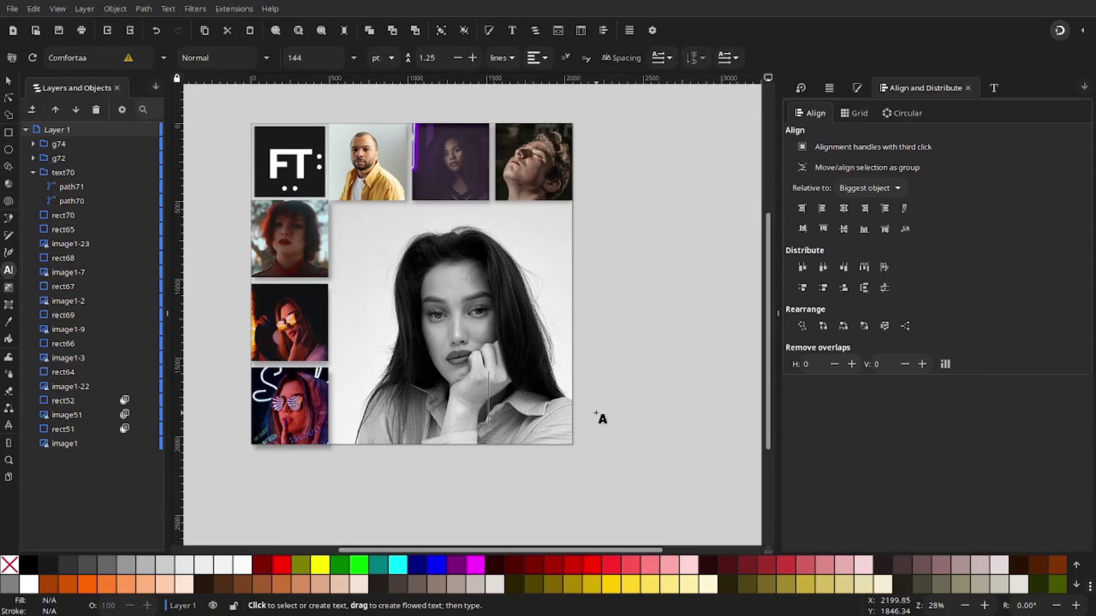
type("Juloia")
key("BackSpace")
key("BackSpace")
key("BackSpace")
type("ia")
key("ctrl+a")
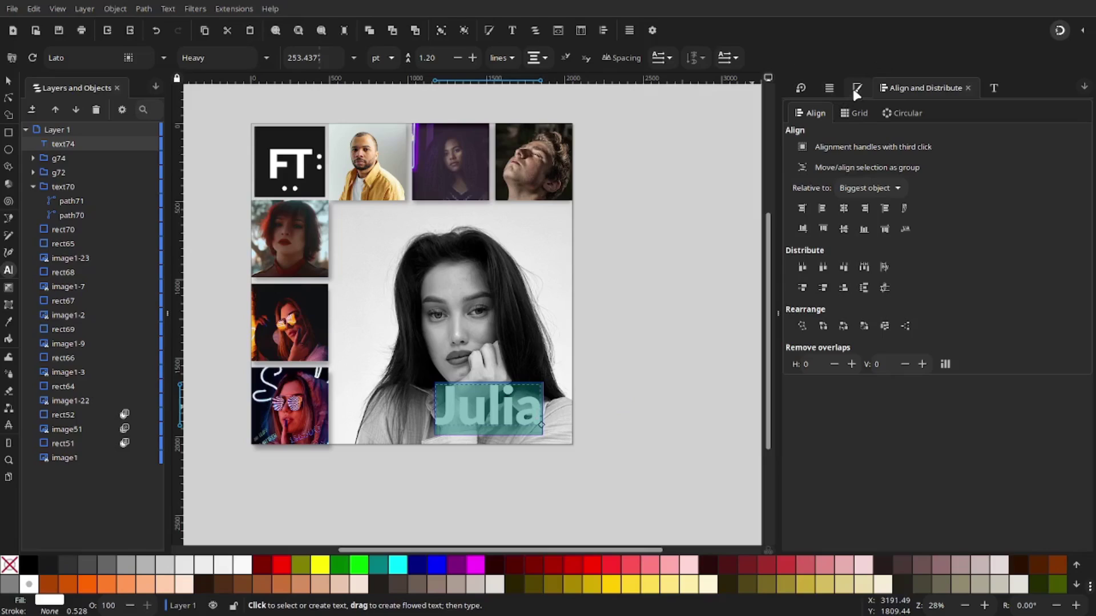
Set 'Julia' in the Great Vibes font and move it to the portrait's lower right.
left_click(995, 88)
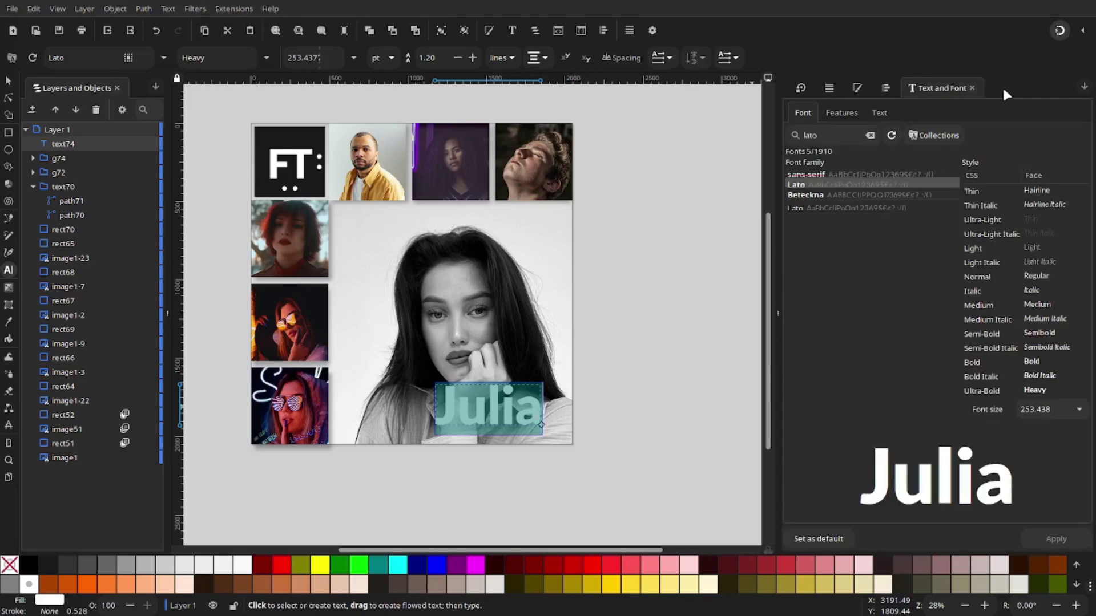
double_click(834, 142)
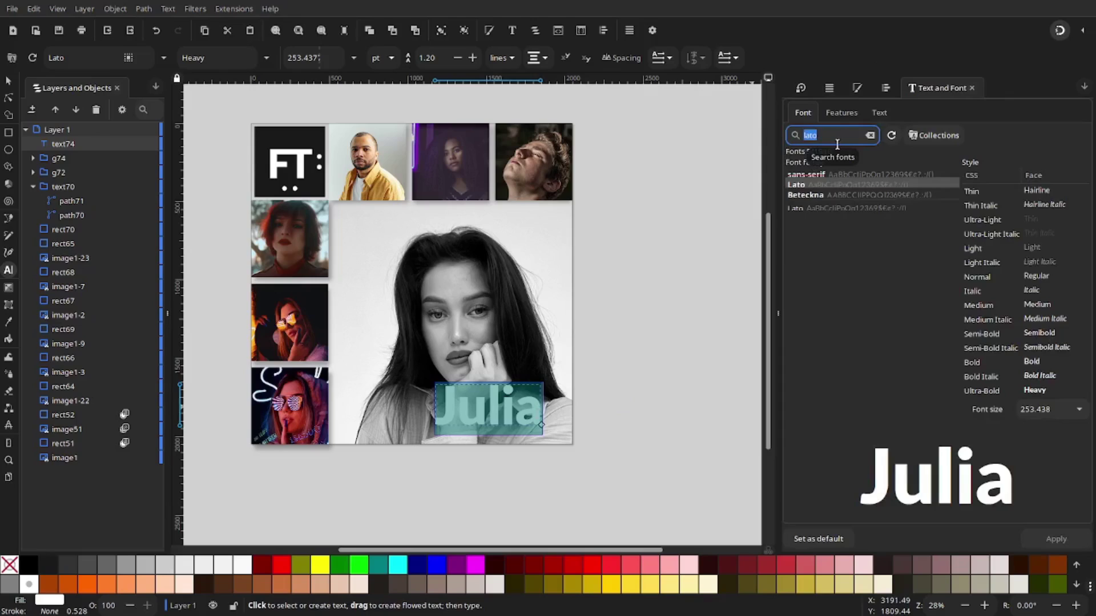
type("gr")
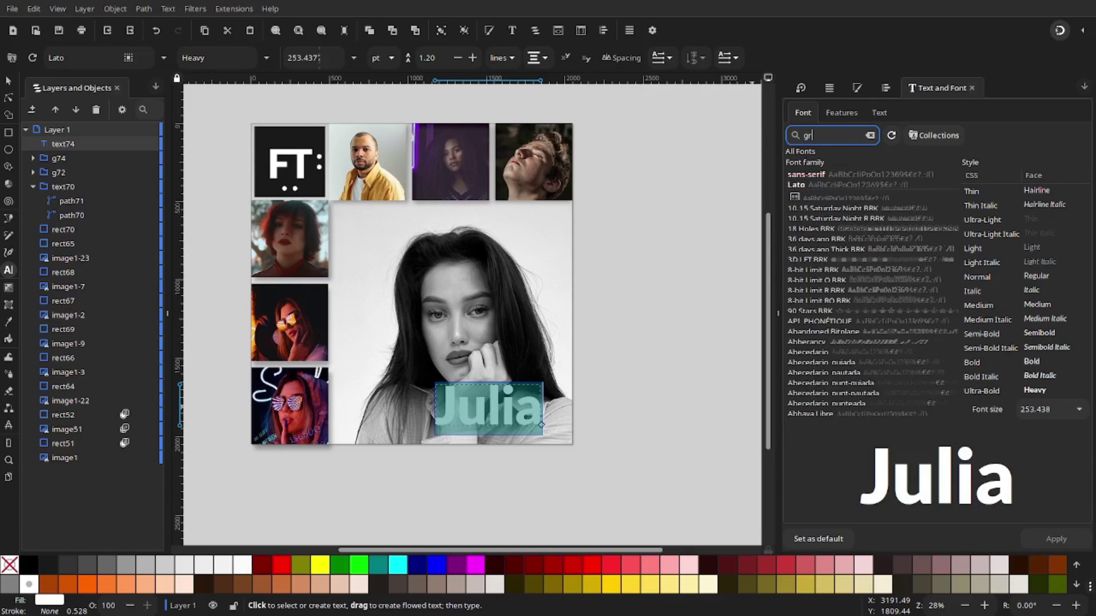
type("eat vibe")
left_click(854, 198)
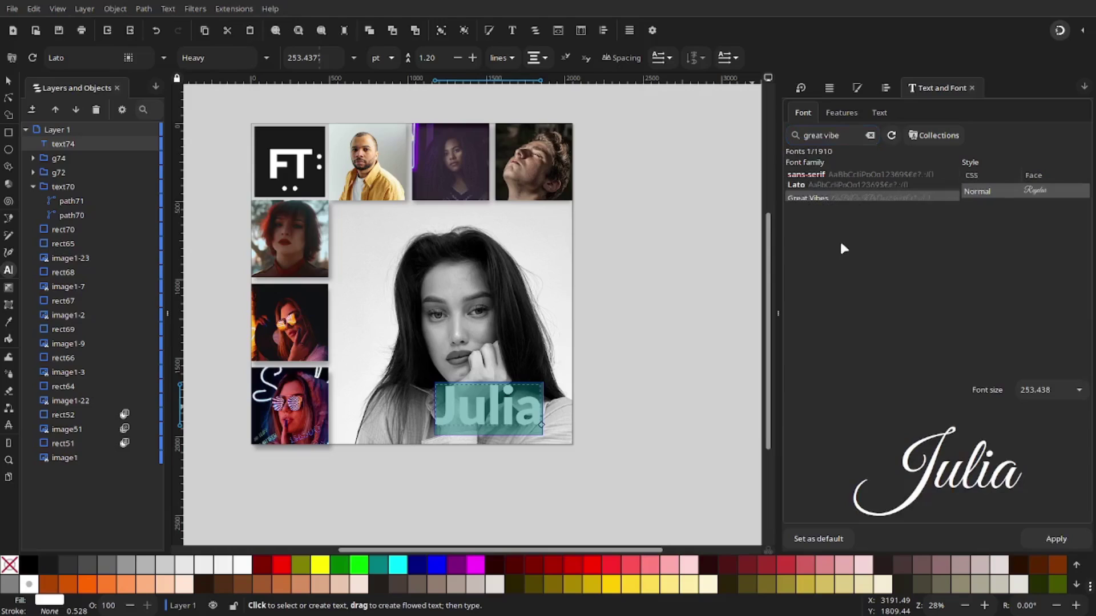
left_click(1053, 538)
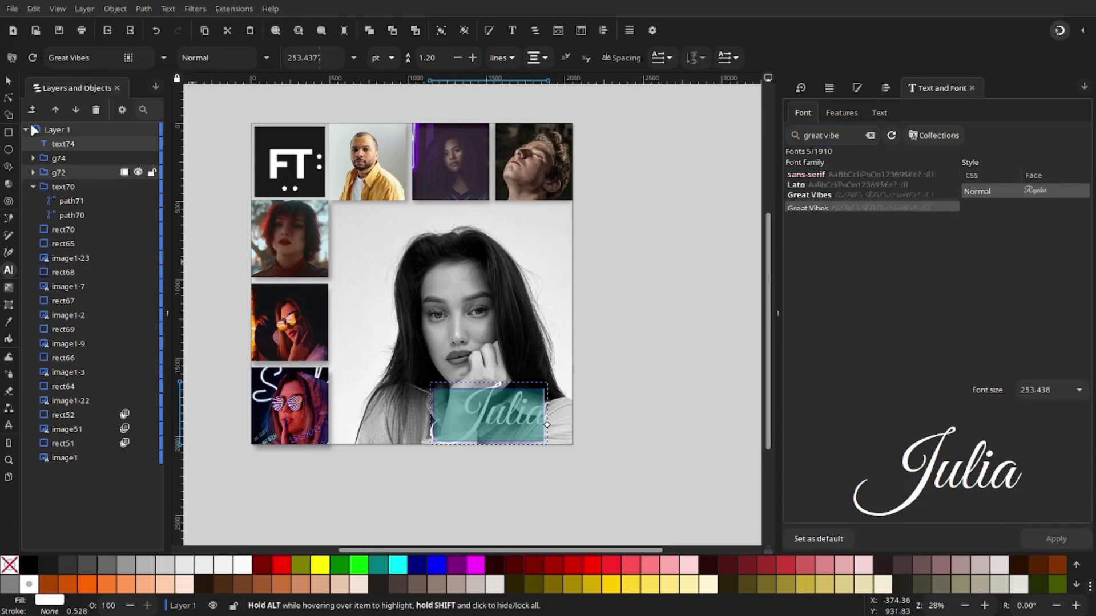
left_click(9, 85)
left_click_drag(530, 420, 552, 409)
left_click(594, 206)
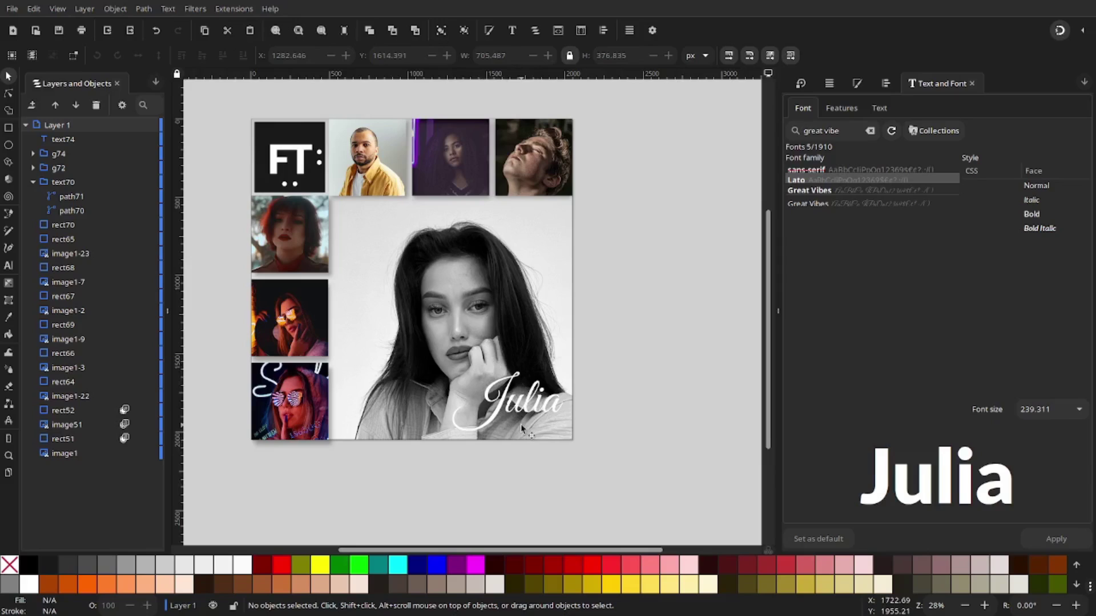
Draw a large circle over the portrait's lower right, then stretch, rotate, enlarge and position it.
left_click(8, 145)
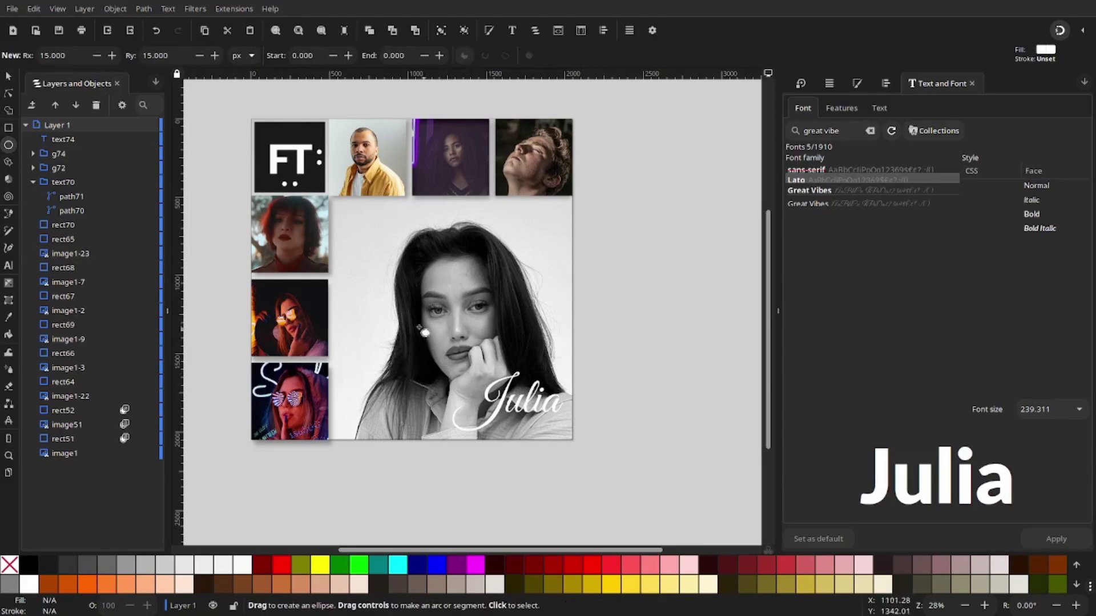
left_click_drag(421, 329, 611, 508)
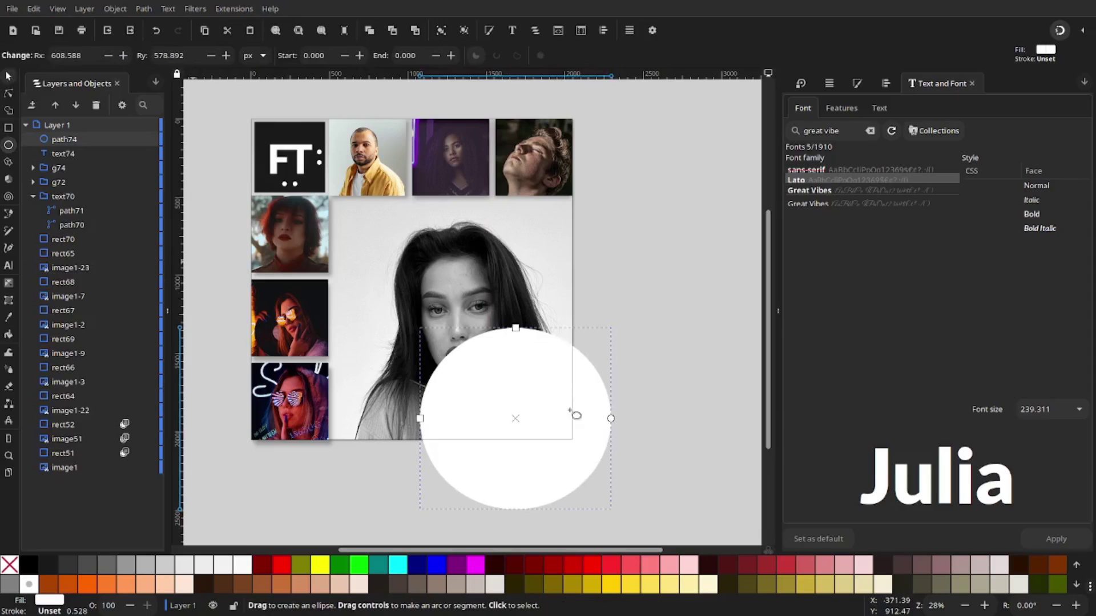
left_click(8, 76)
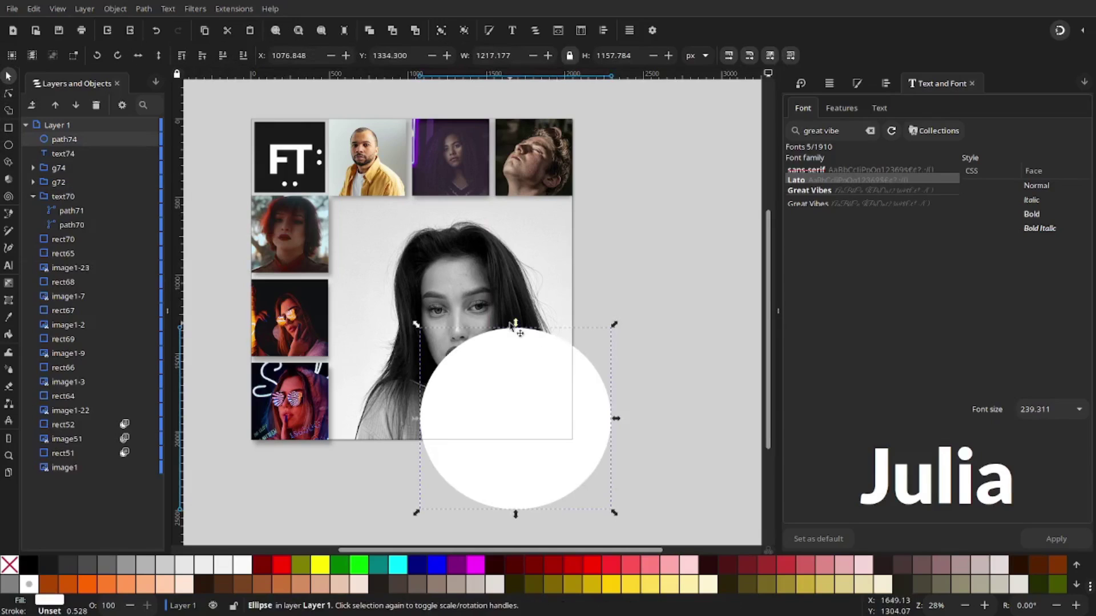
mouse_move(513, 324)
left_mouse_down()
mouse_move(528, 300)
mouse_move(515, 311)
left_mouse_up()
left_click(609, 406)
left_click_drag(608, 312, 599, 268)
left_click(592, 361)
left_click_drag(615, 309, 653, 269)
left_click_drag(601, 343, 608, 408)
left_click(645, 307)
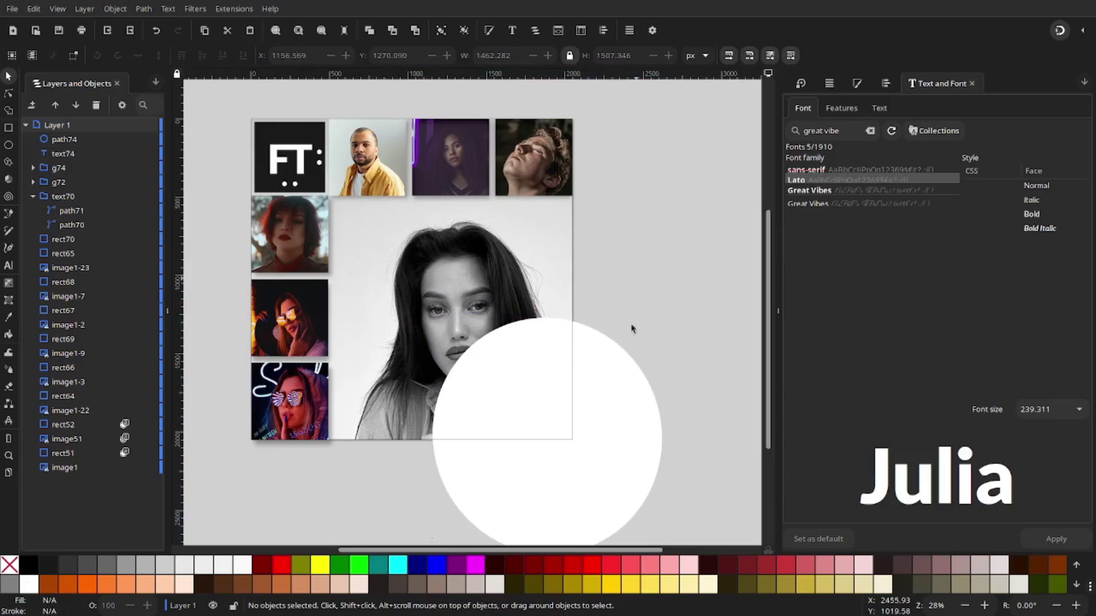
Fill the circle black, lower it one step beneath Julia, and make it translucent.
left_click(591, 409)
left_click(857, 84)
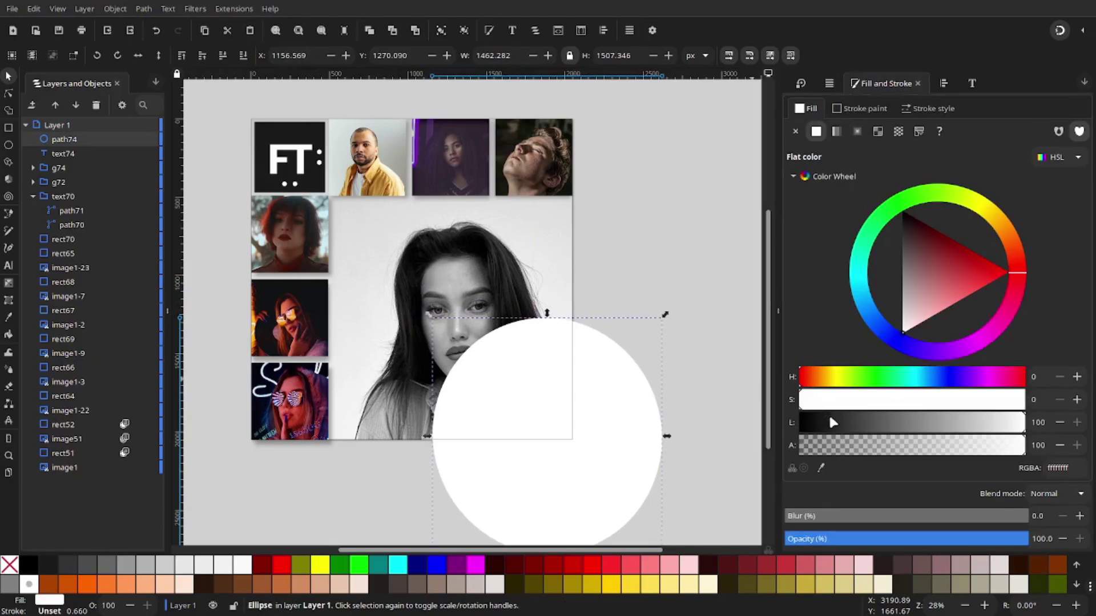
left_click_drag(834, 423, 497, 409)
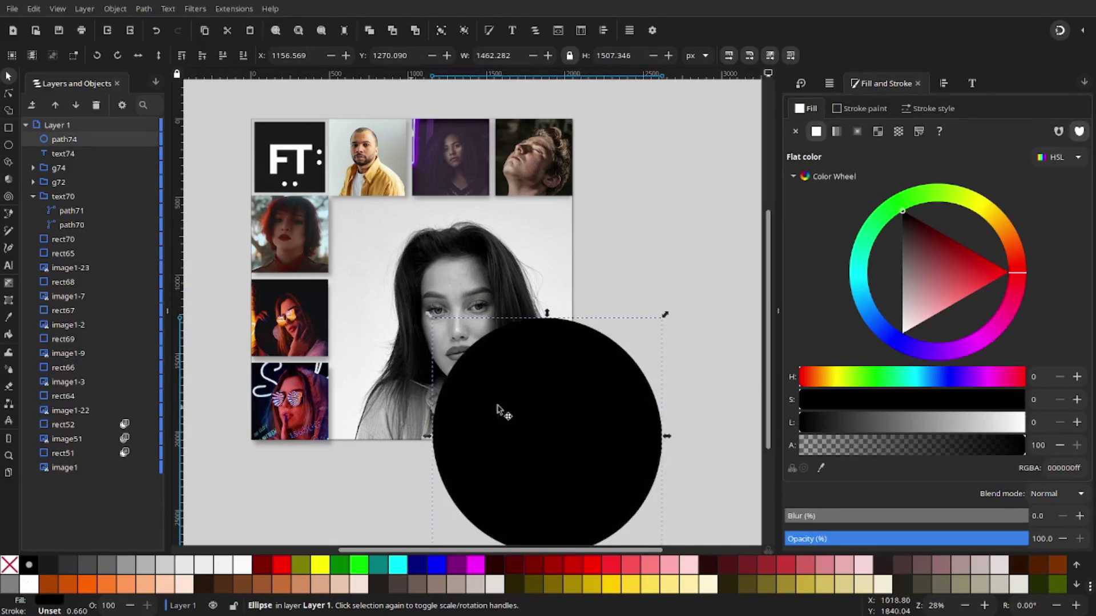
left_click(222, 57)
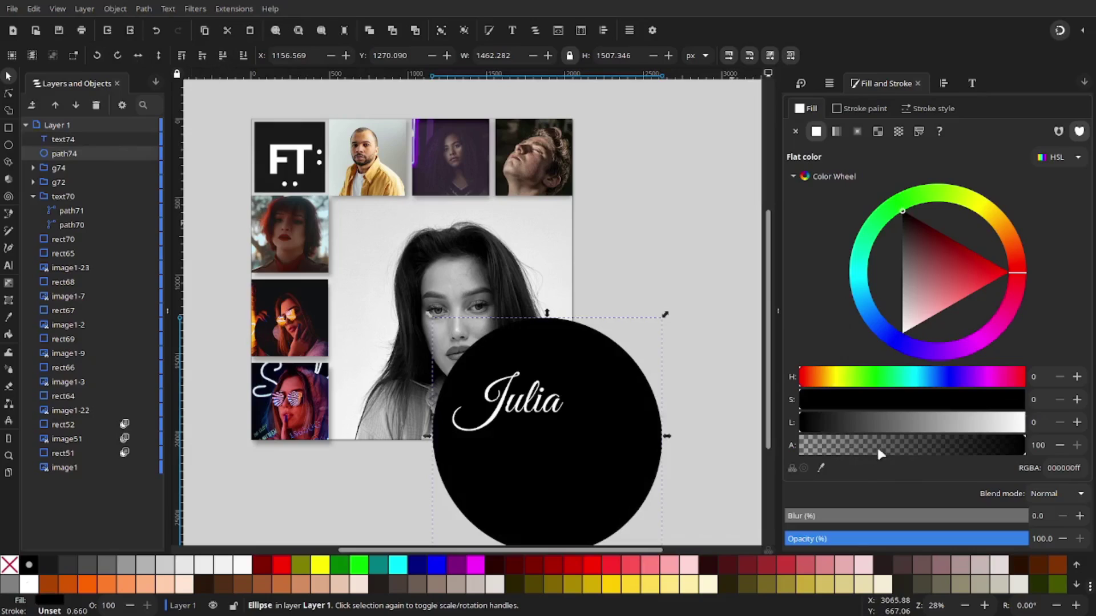
mouse_move(882, 447)
left_mouse_down()
mouse_move(963, 443)
mouse_move(945, 442)
left_mouse_up()
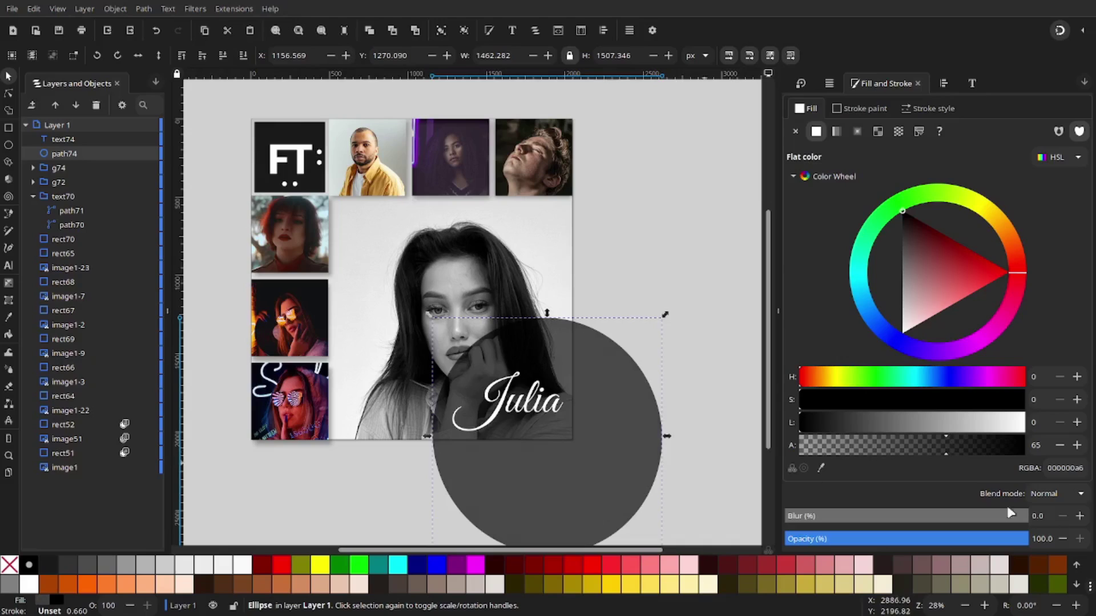
Blur the dark circle to about 66% and set its blend mode to Overlay.
left_click_drag(855, 521, 946, 504)
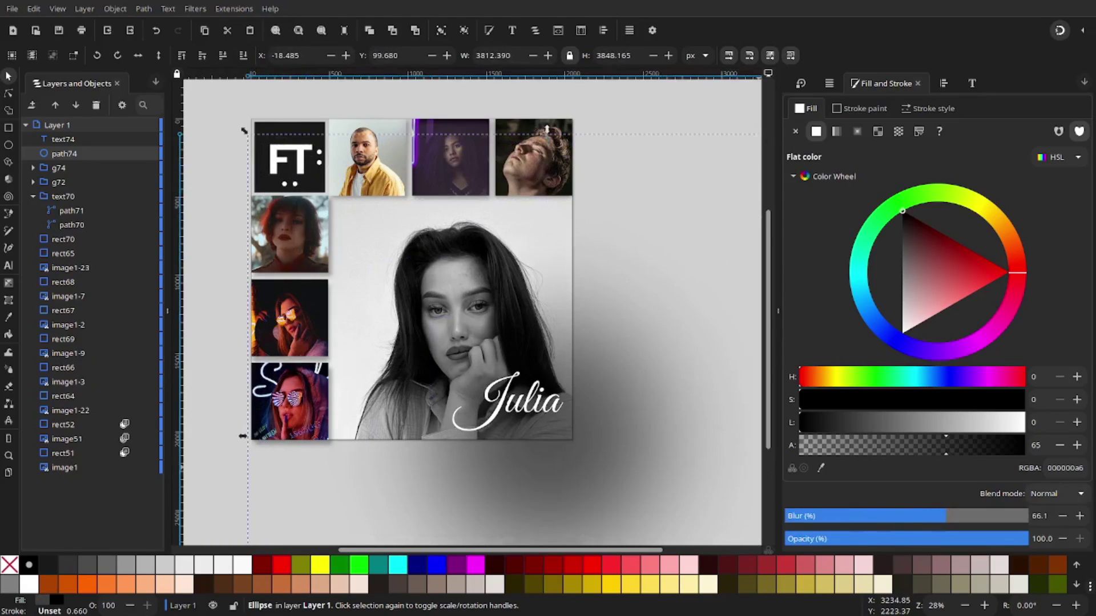
left_click(1055, 493)
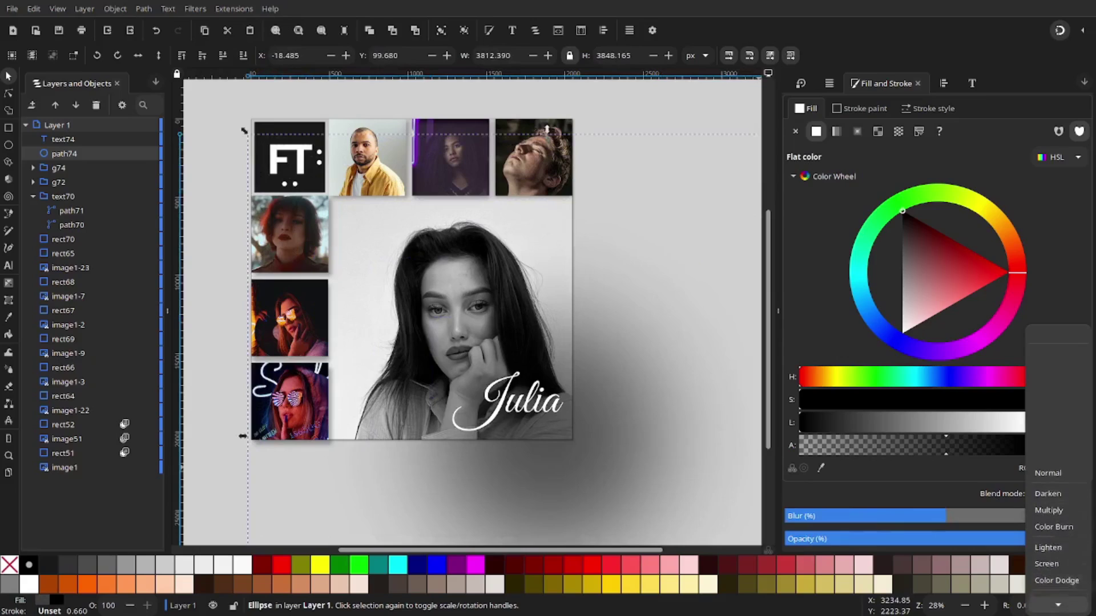
left_click(1053, 482)
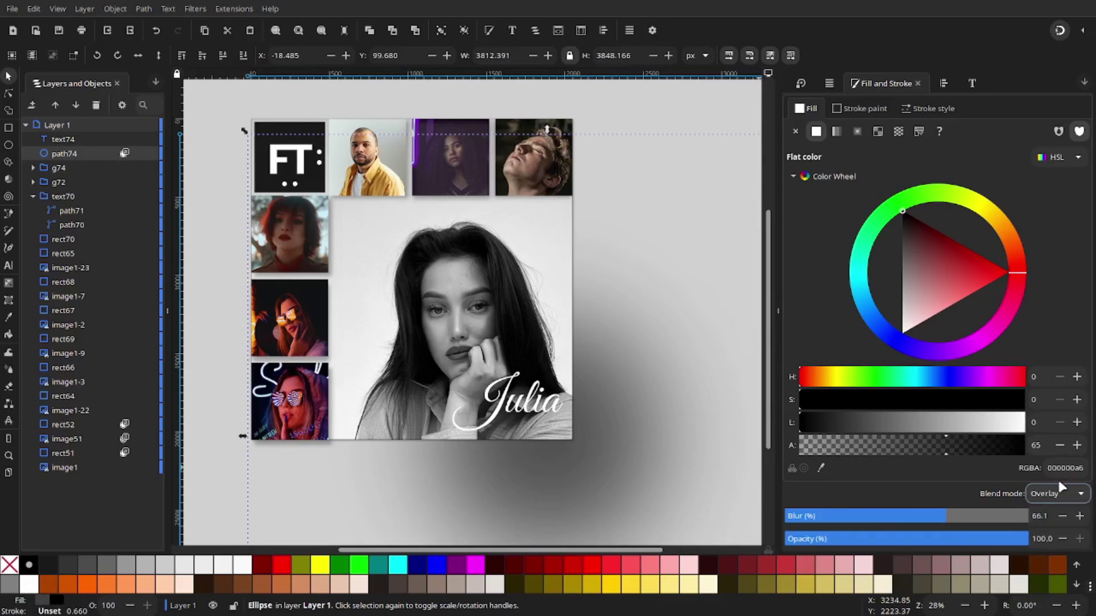
left_click(685, 399)
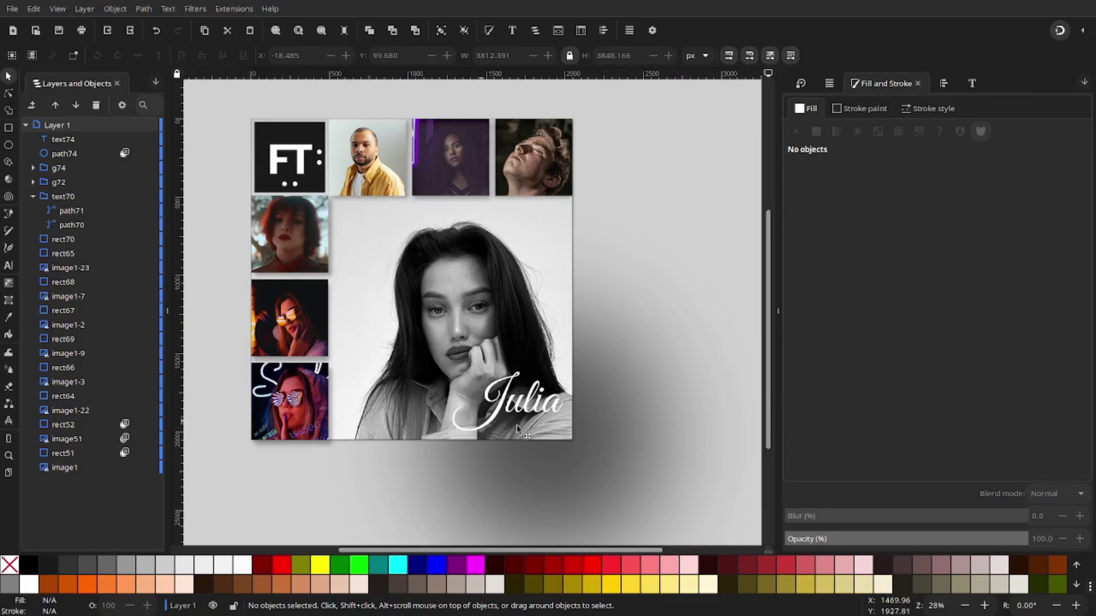
Duplicate the Julia text, make the copy dark grey with lightness 18, and lower it beneath the original.
left_click(540, 411)
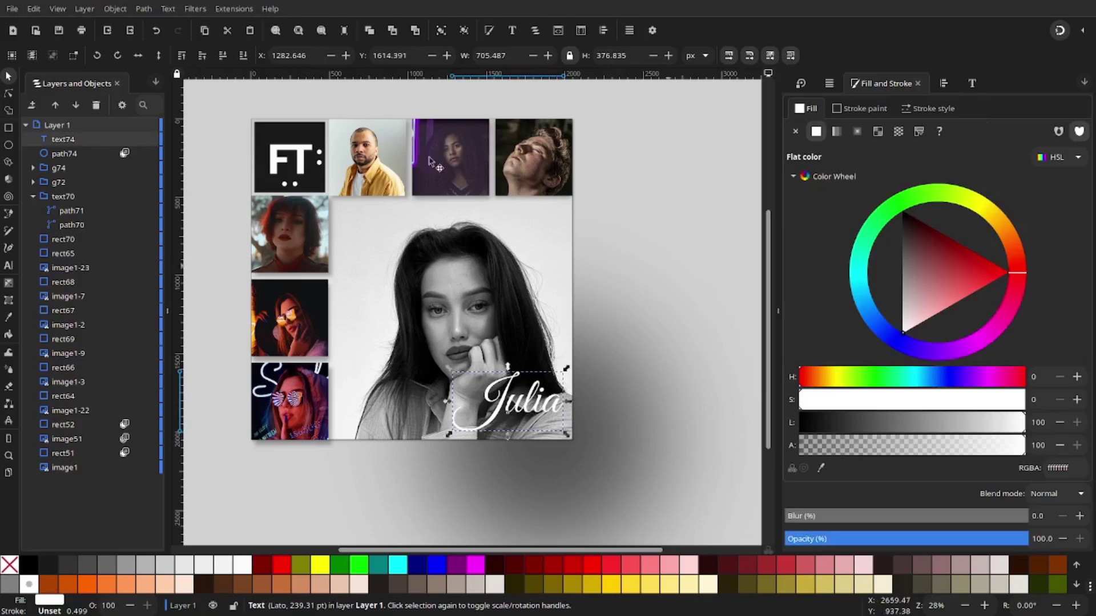
scroll(570, 434, "up", 3, "ctrl")
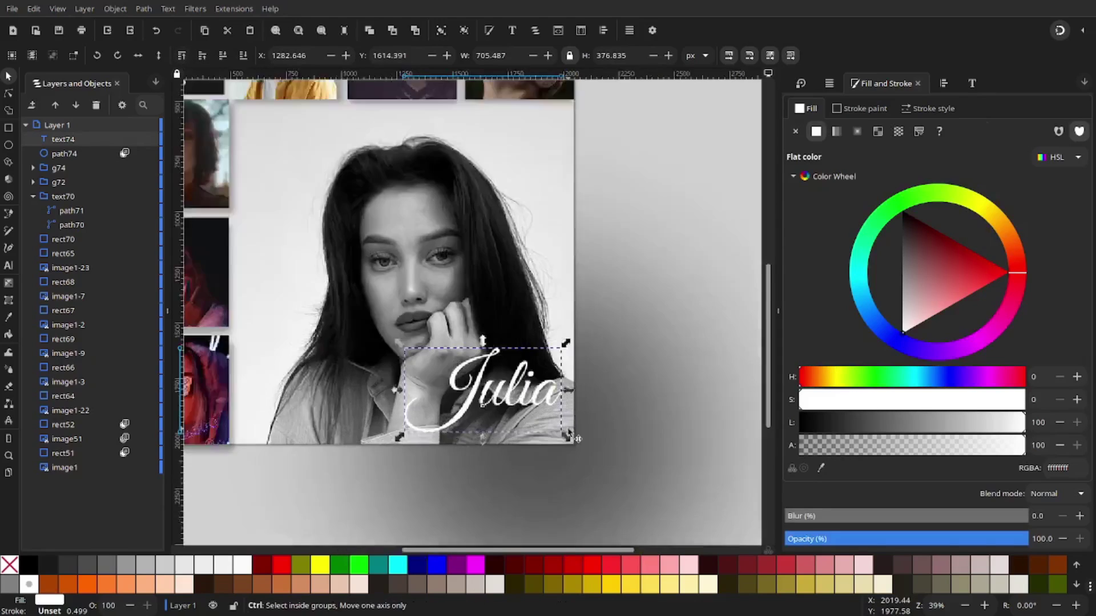
key("ctrl+d")
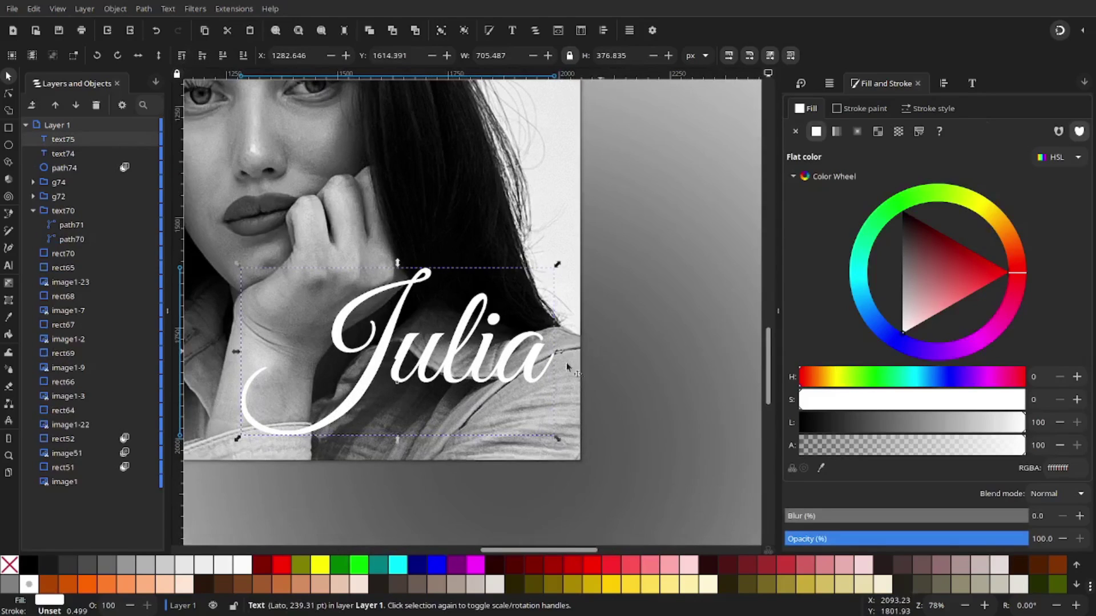
left_click(843, 426)
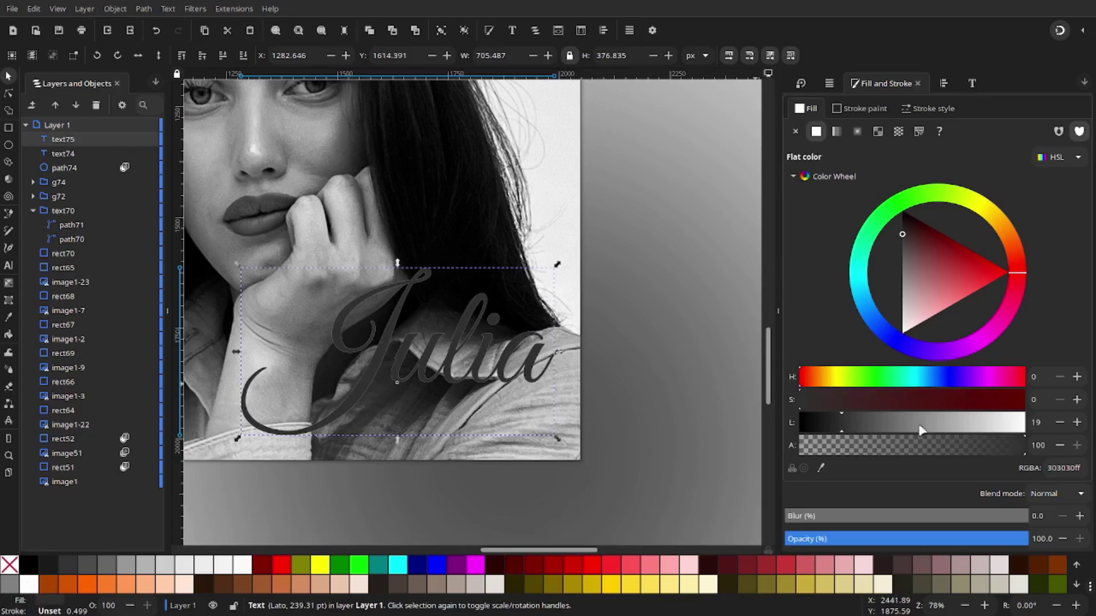
left_click(1059, 423)
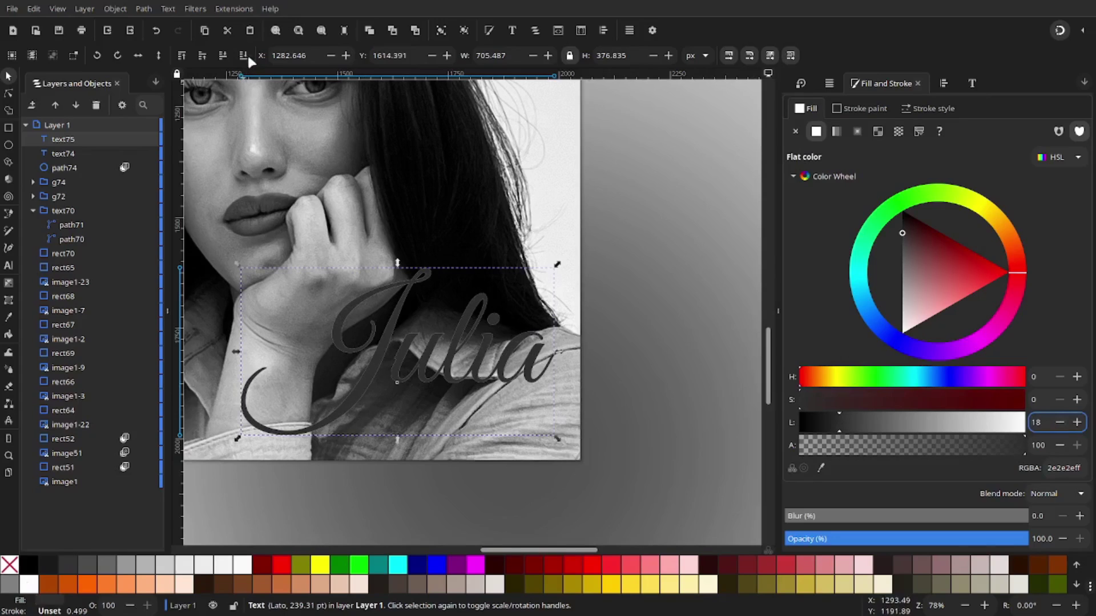
left_click(222, 56)
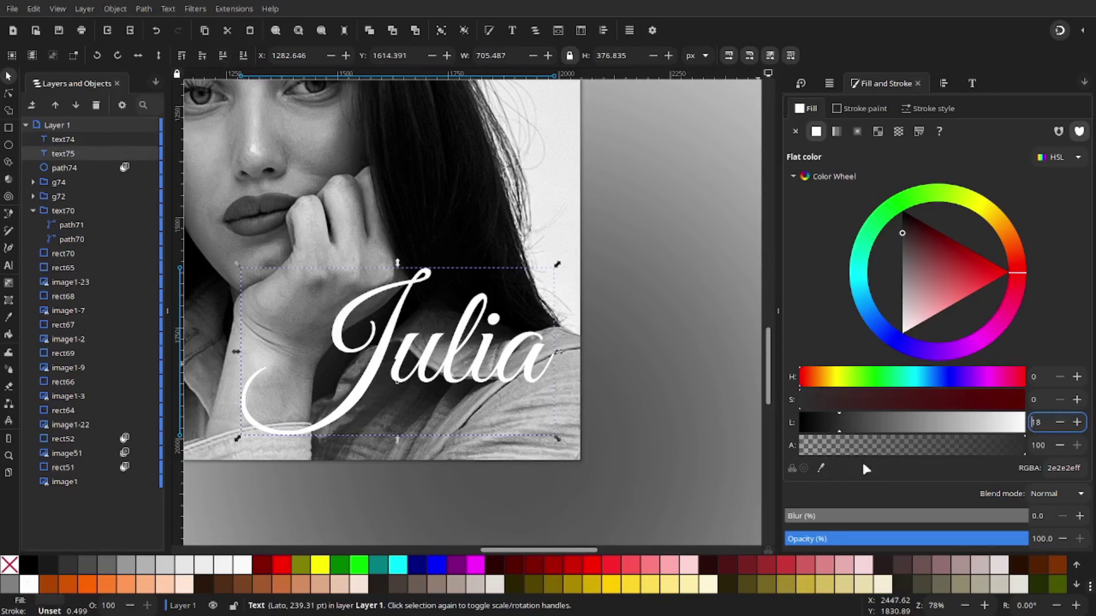
Blur the dark Julia copy to about 29.6% to form a soft shadow.
left_click_drag(843, 516, 856, 518)
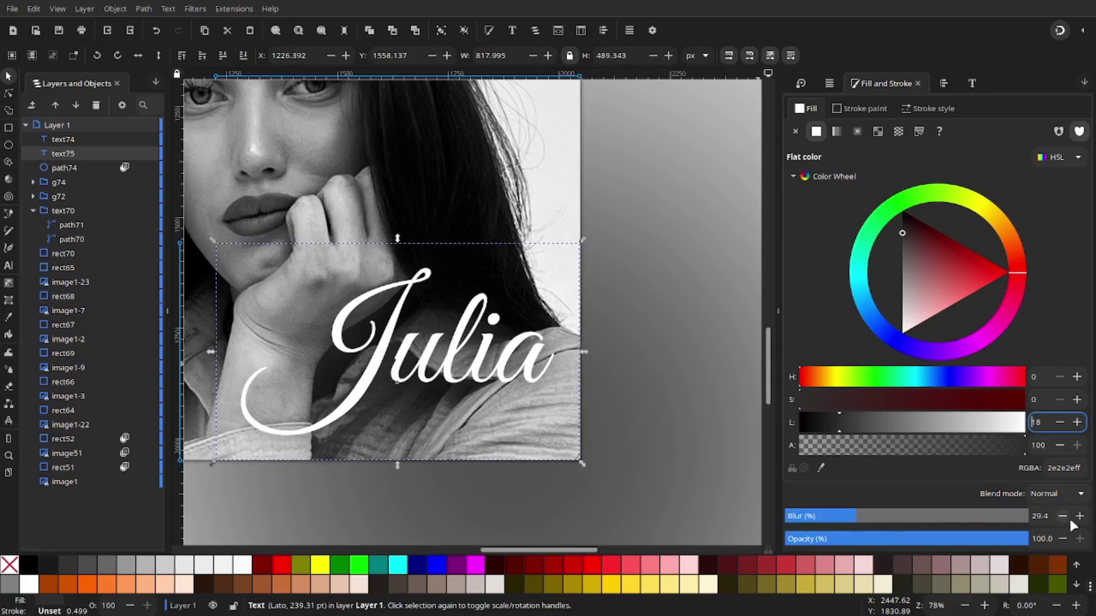
double_click(1044, 515)
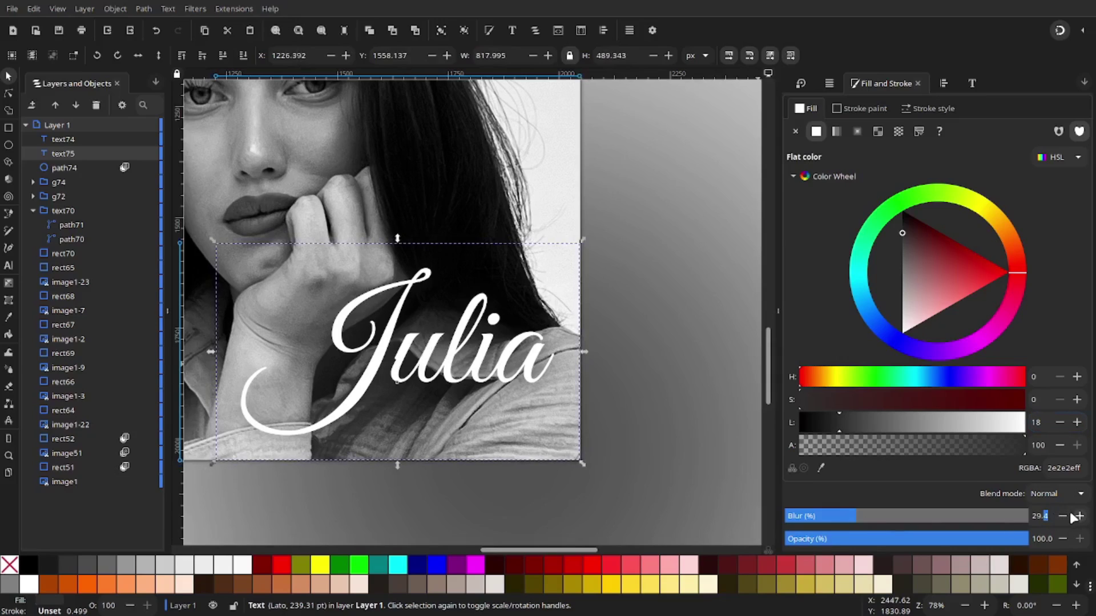
type("6")
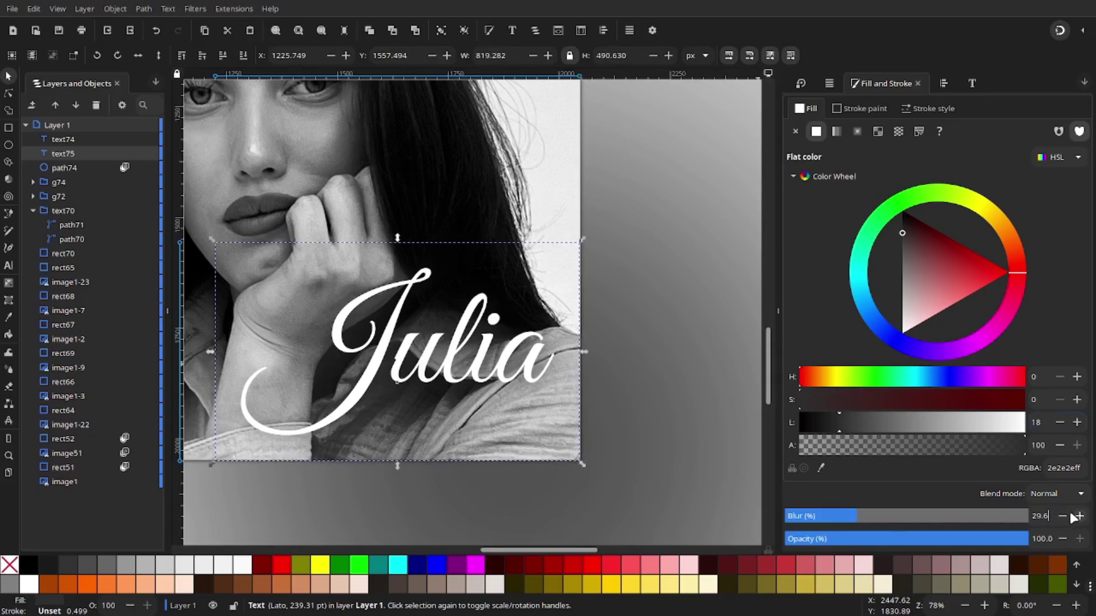
left_click(608, 261)
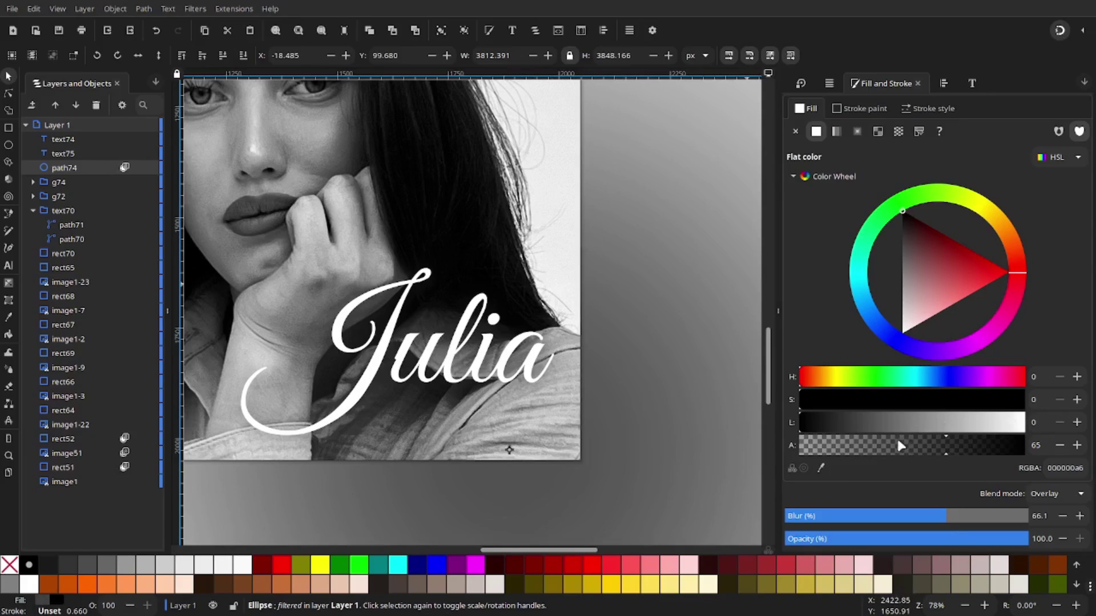
Reduce the shadow circle's alpha to 47 and lock path74 in Layers and Objects.
left_click_drag(899, 445, 892, 452)
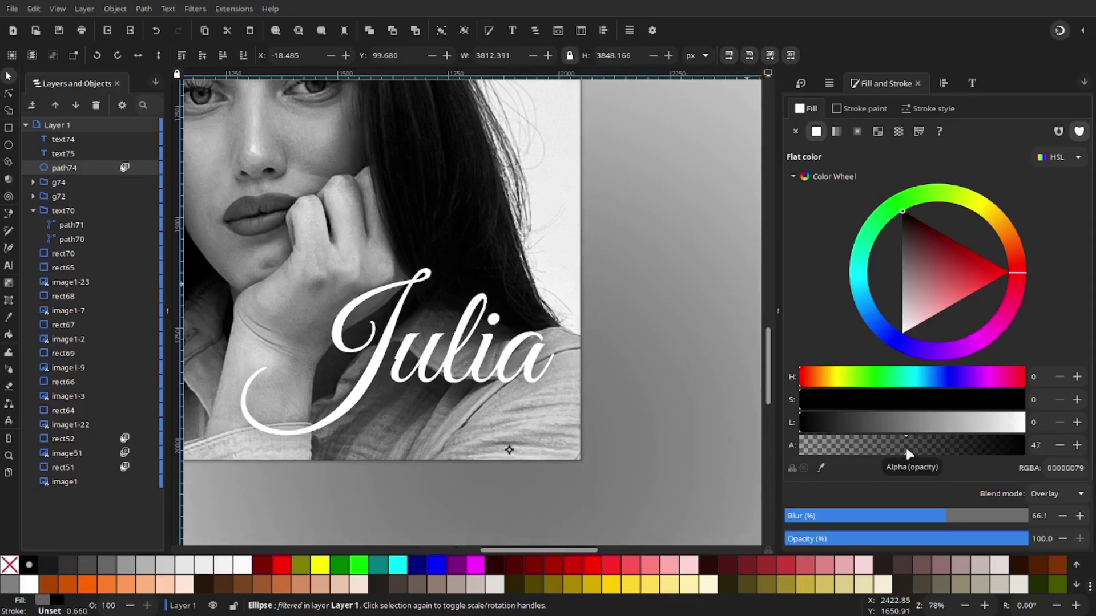
left_click_drag(904, 450, 909, 450)
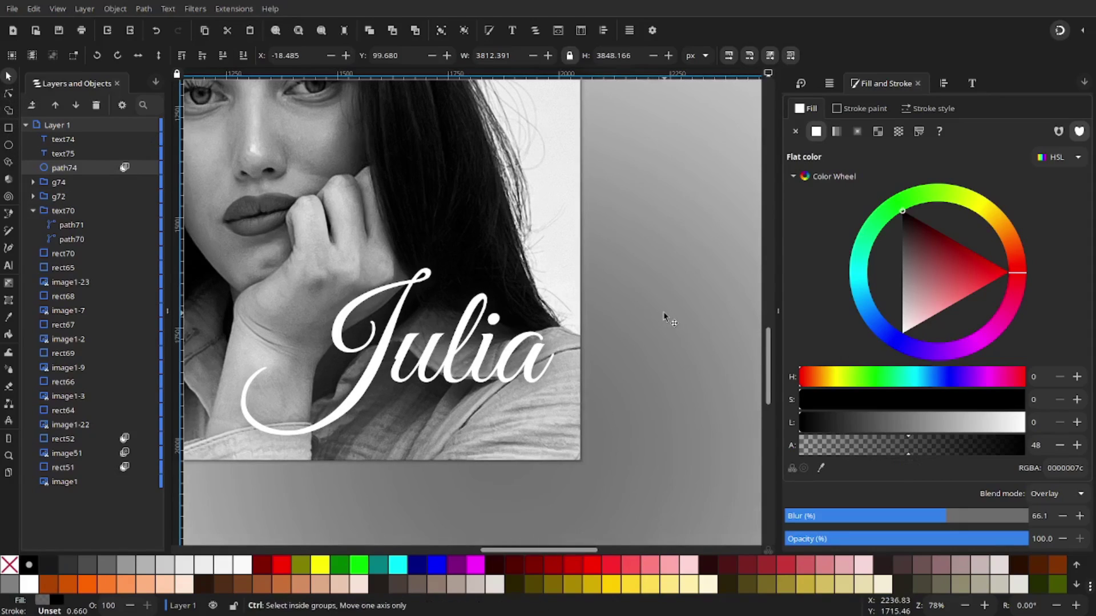
scroll(665, 323, "down", 4)
scroll(639, 279, "right", 7)
scroll(639, 279, "up", 1)
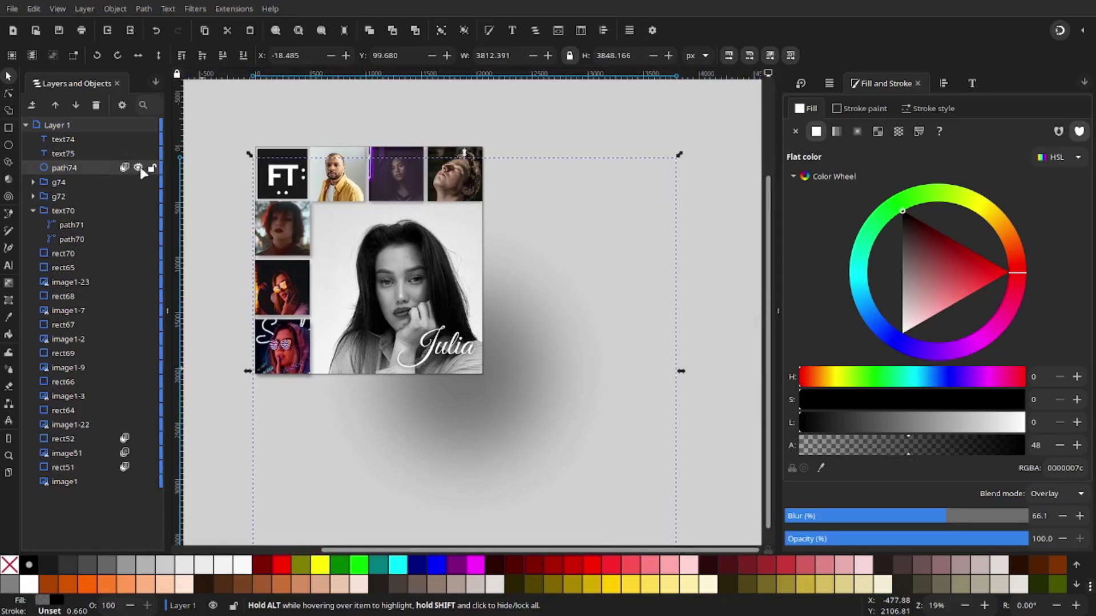
left_click(152, 168)
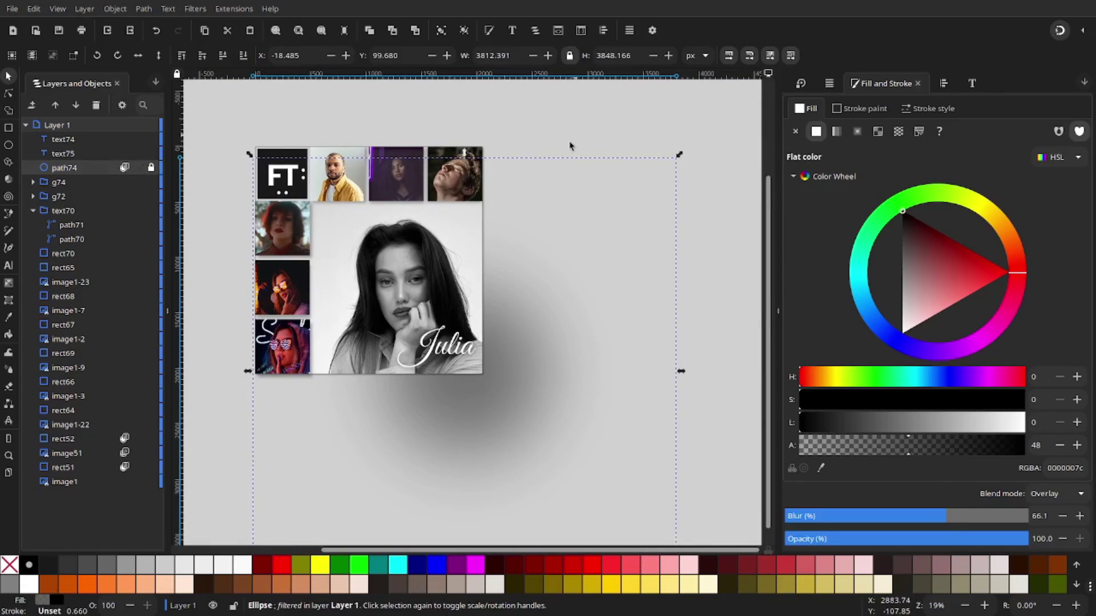
left_click(543, 227)
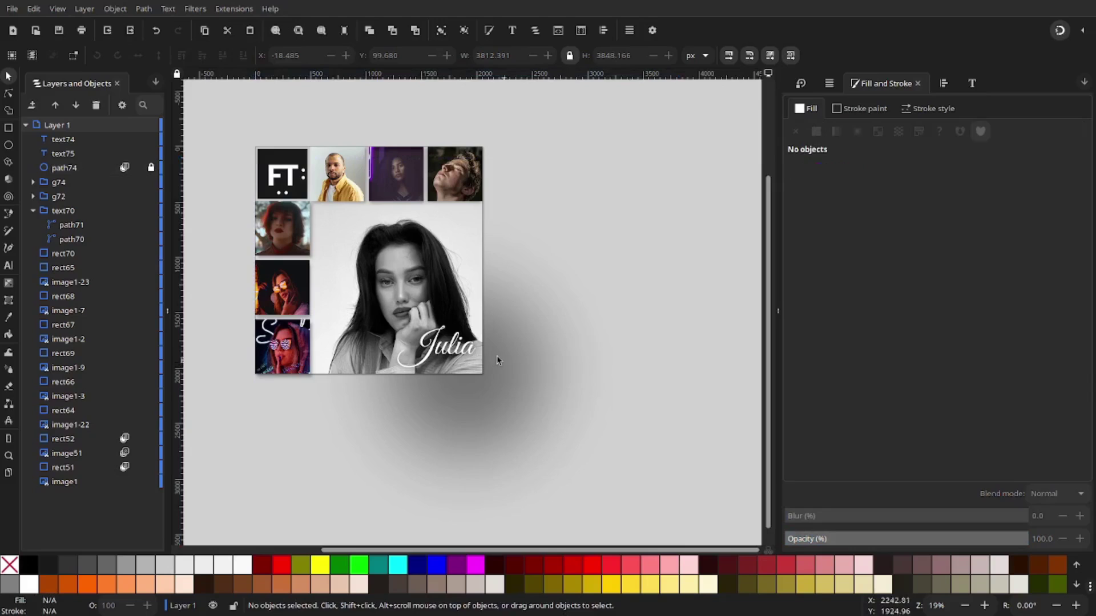
scroll(485, 368, "up", 5)
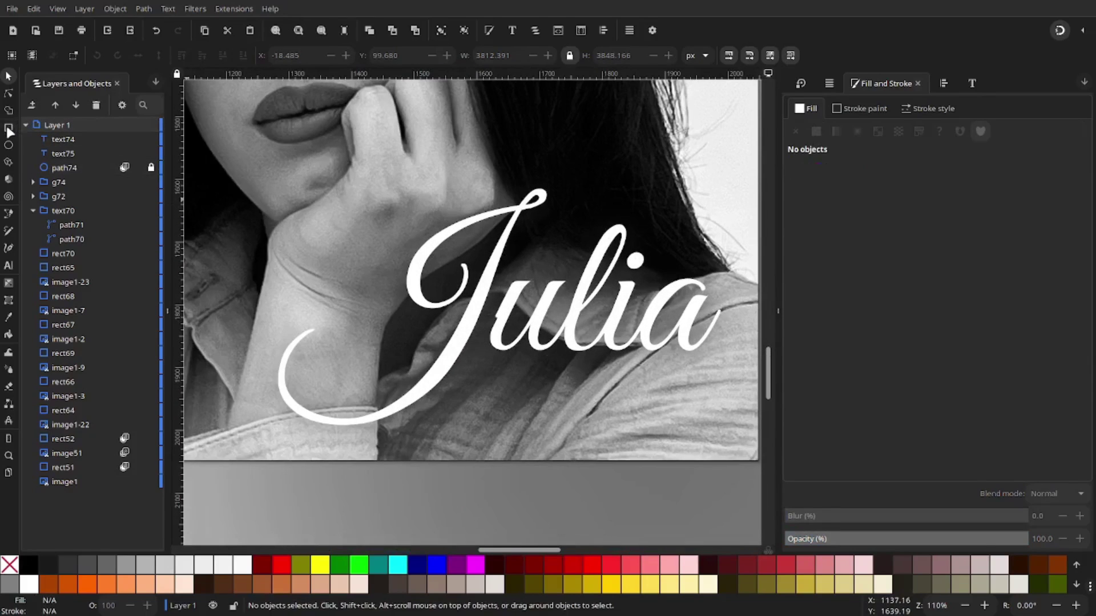
Draw a thin, fully opaque white bar (about 402 × 14 px) just under Julia.
left_click(8, 128)
left_click_drag(480, 365, 734, 373)
scroll(733, 372, "right", 6)
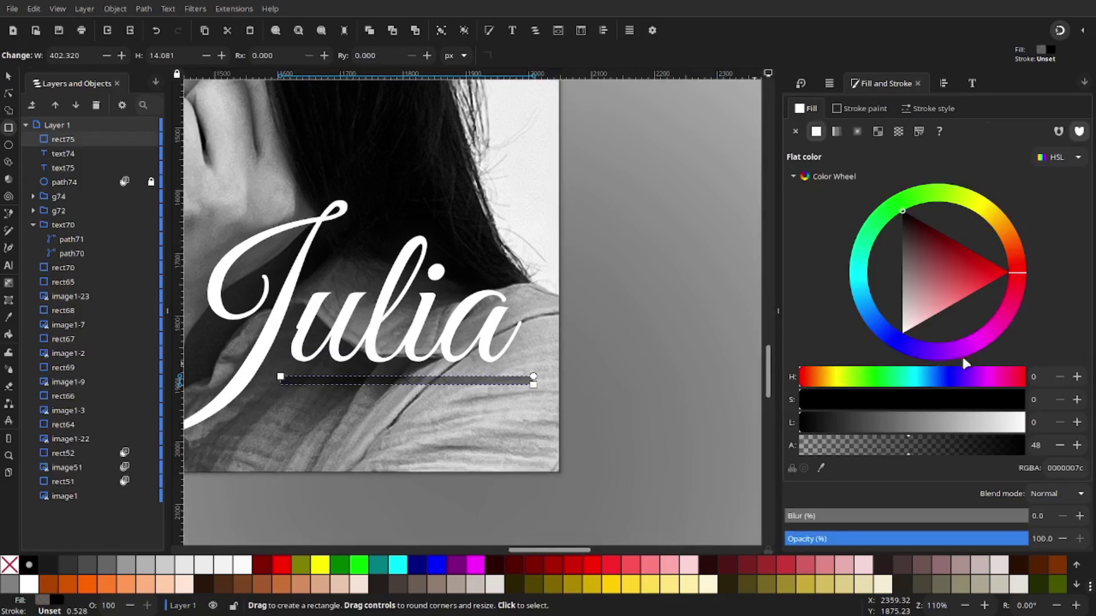
left_click_drag(900, 432, 1030, 428)
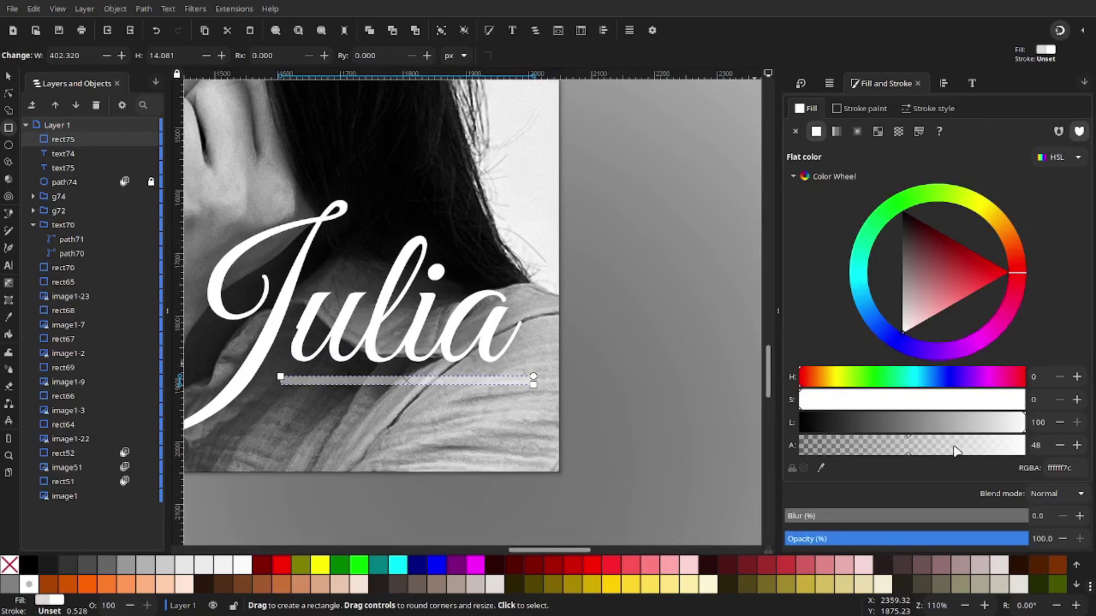
left_click_drag(956, 451, 1027, 450)
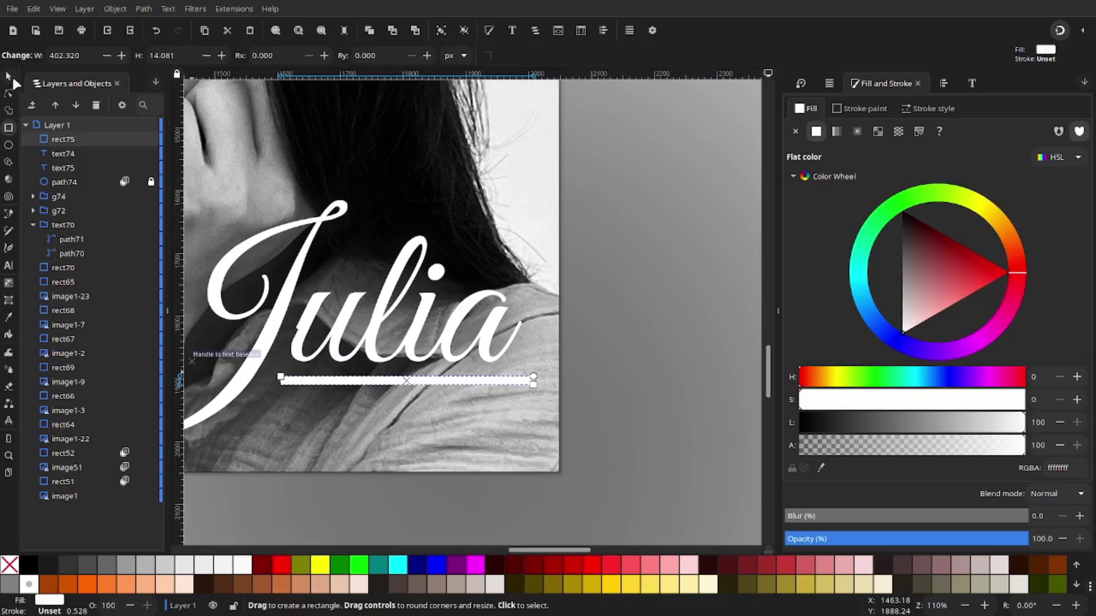
left_click(11, 78)
left_click_drag(463, 381, 465, 377)
left_click(587, 354)
scroll(587, 354, "down", 4)
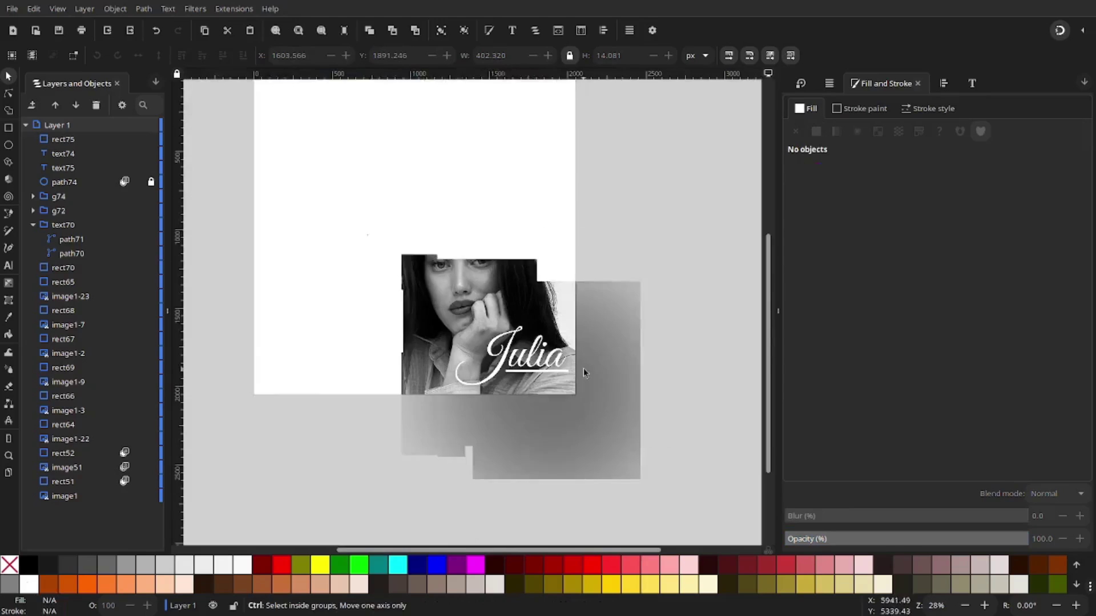
scroll(489, 360, "up", 1)
scroll(455, 376, "up", 3)
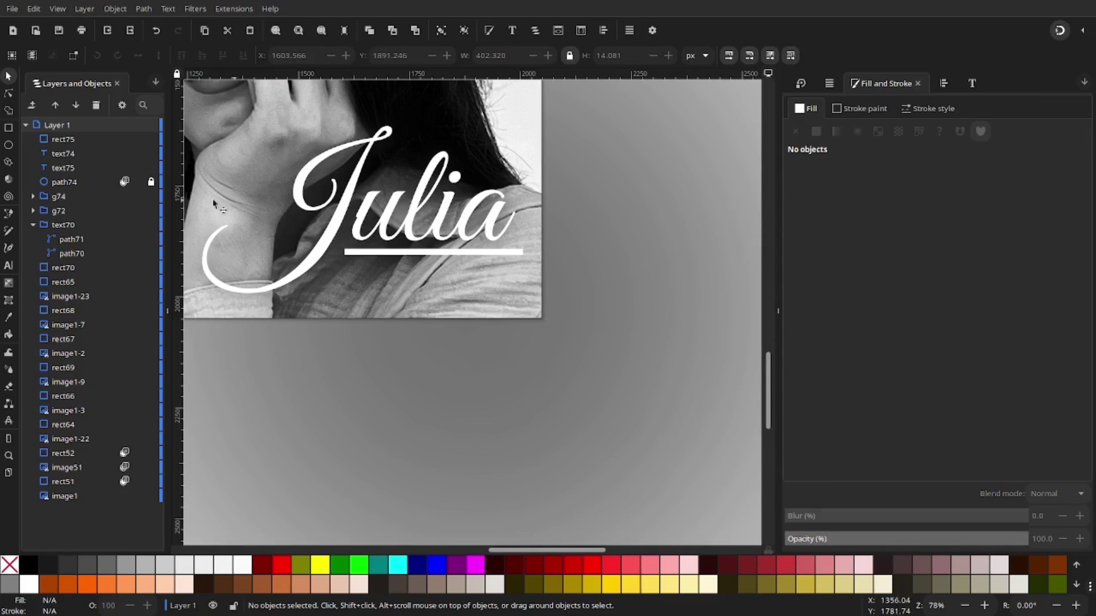
Type REFLECTIONS as new text and apply bold Lato to it.
left_click(9, 265)
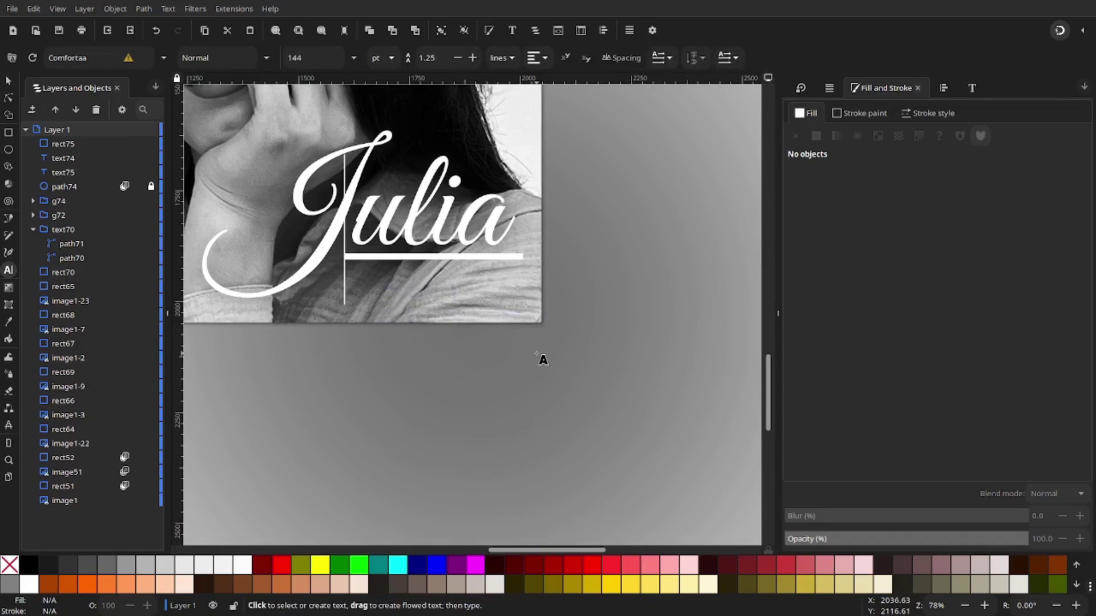
key("ctrl+v")
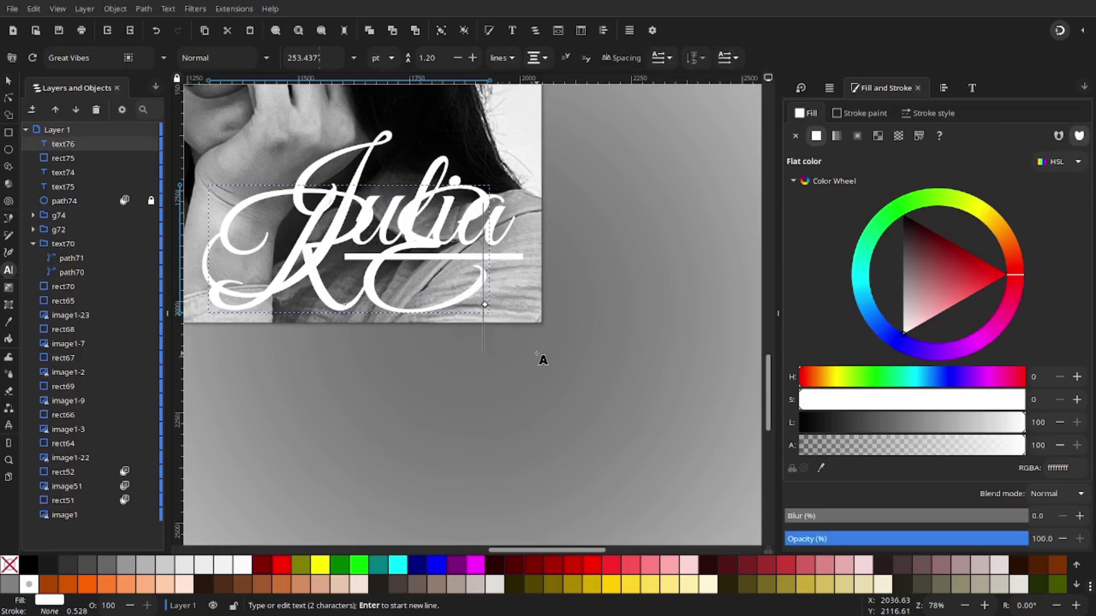
type("LECTIONS")
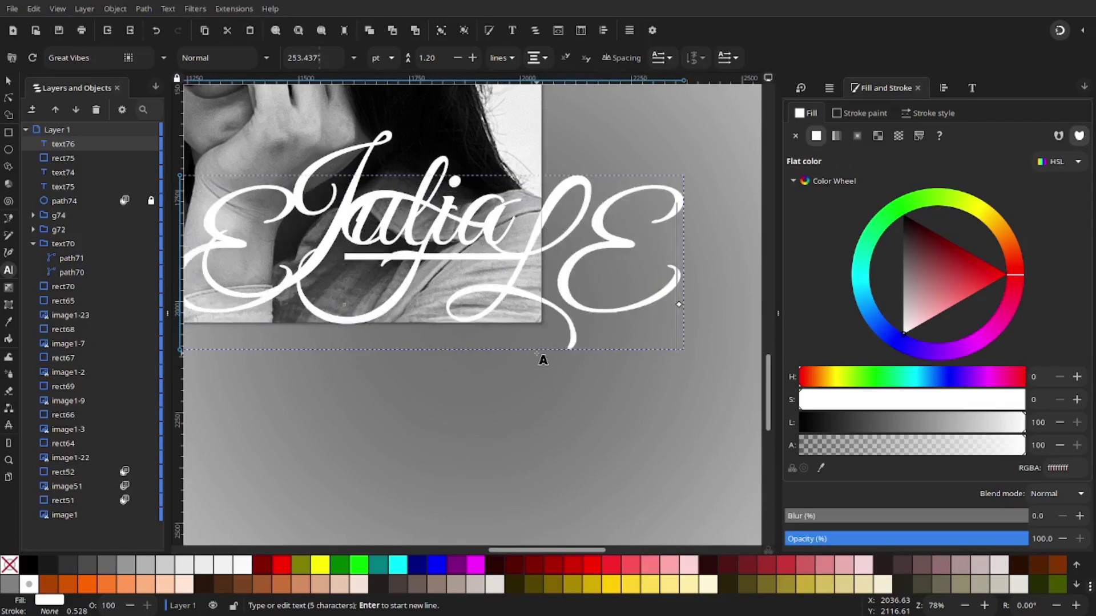
key("ctrl+a")
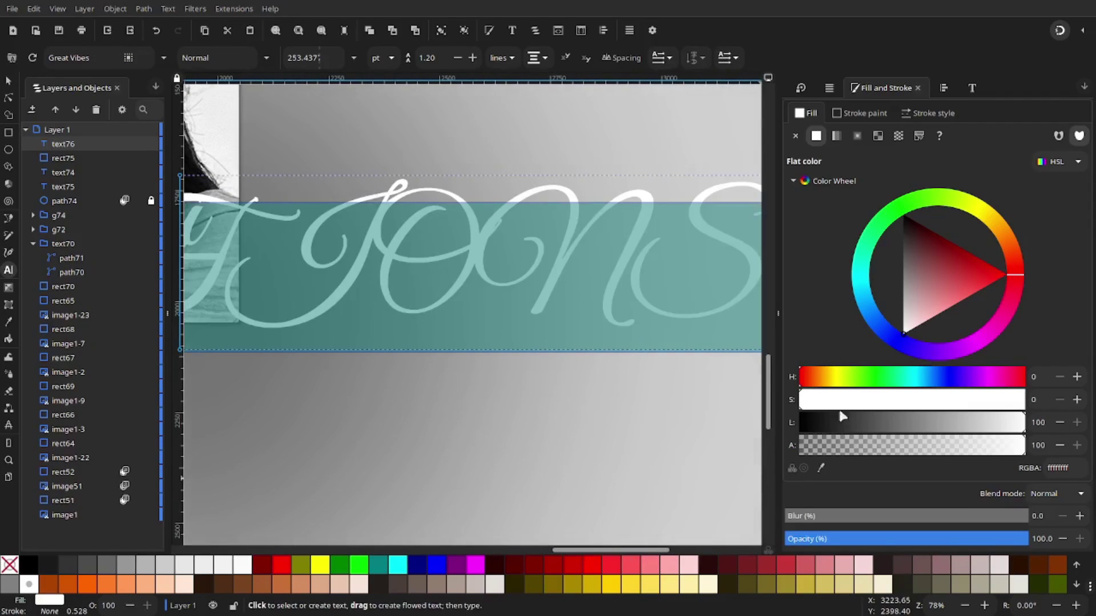
left_click(970, 89)
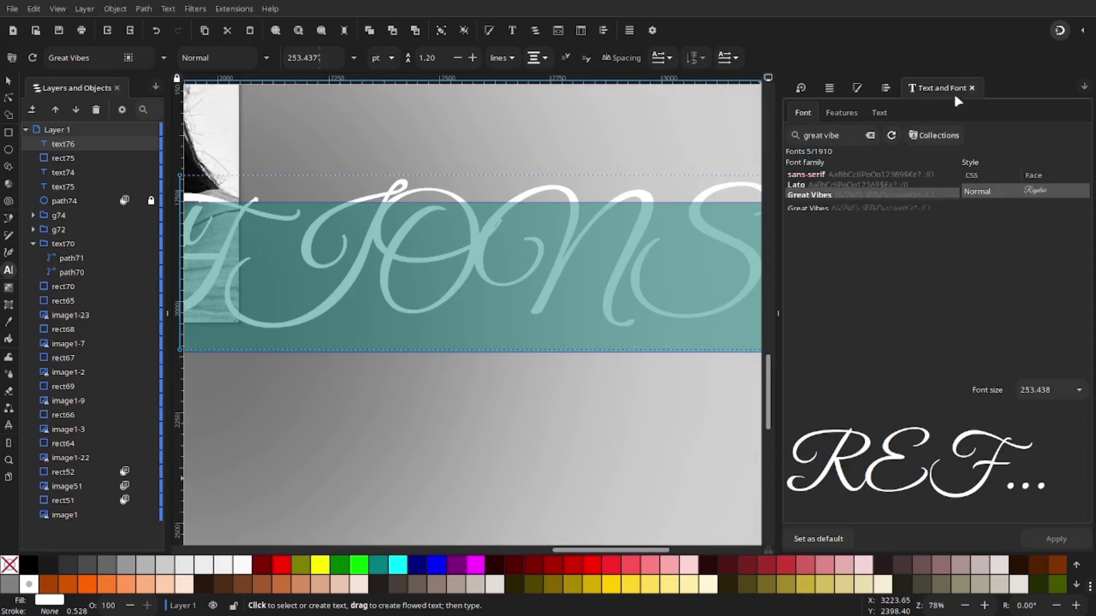
left_click(833, 184)
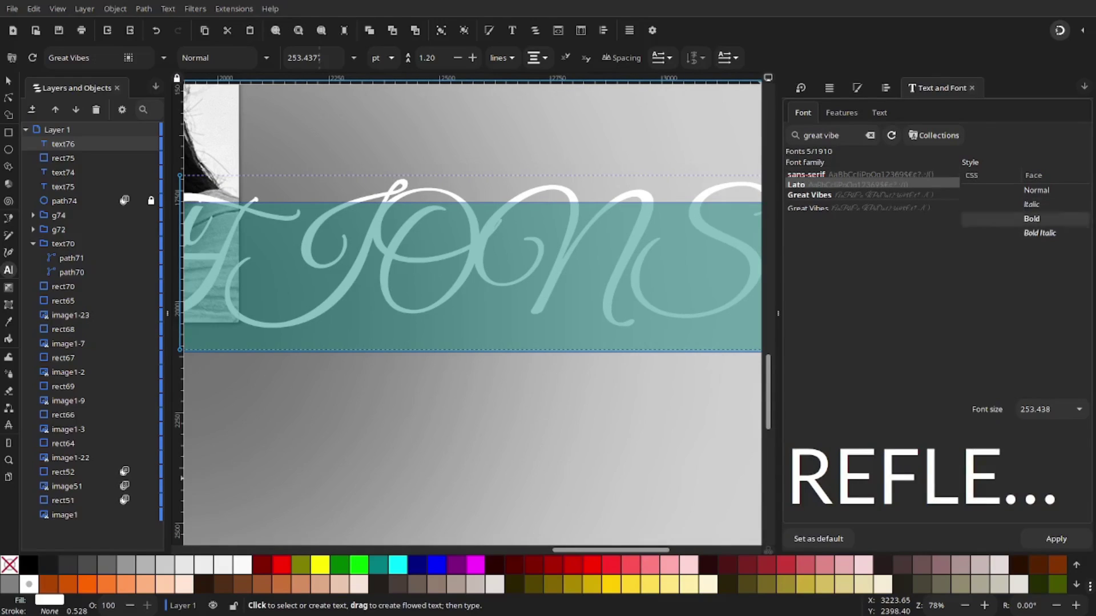
left_click(1033, 218)
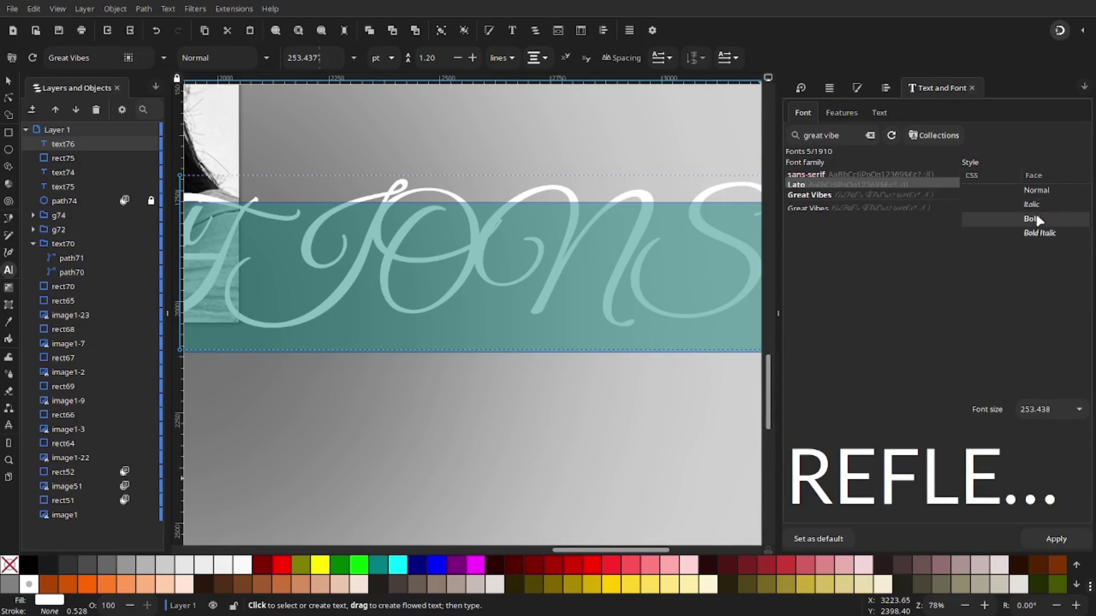
left_click(1056, 539)
scroll(407, 221, "down", 3)
scroll(541, 306, "up", 4)
scroll(541, 306, "left", 7)
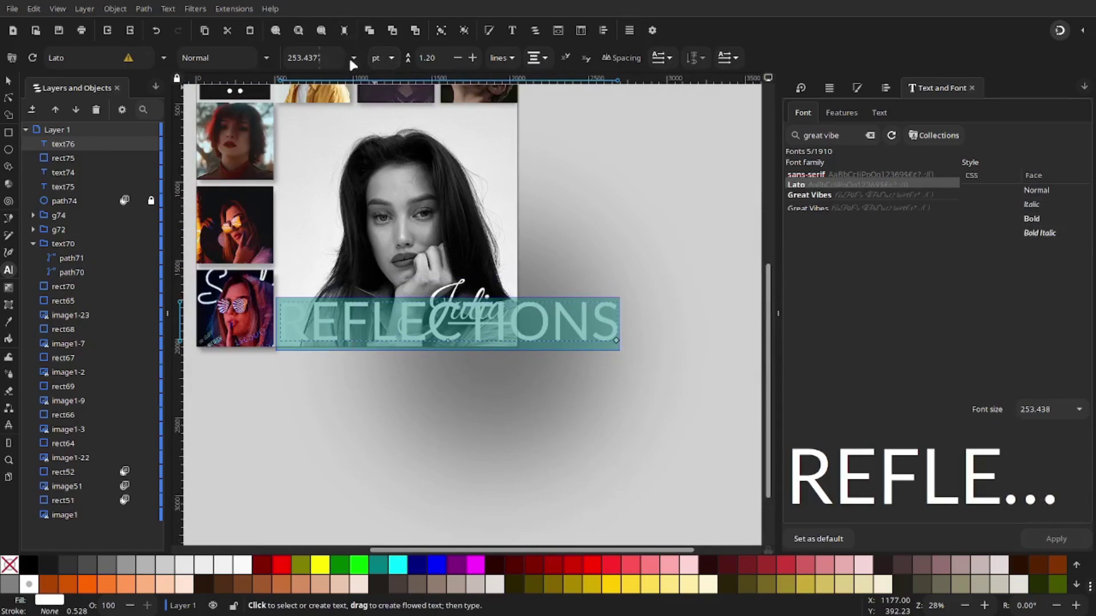
Change the REFLECTIONS font to the Lato Heavy weight.
left_click(837, 139)
type("Lato")
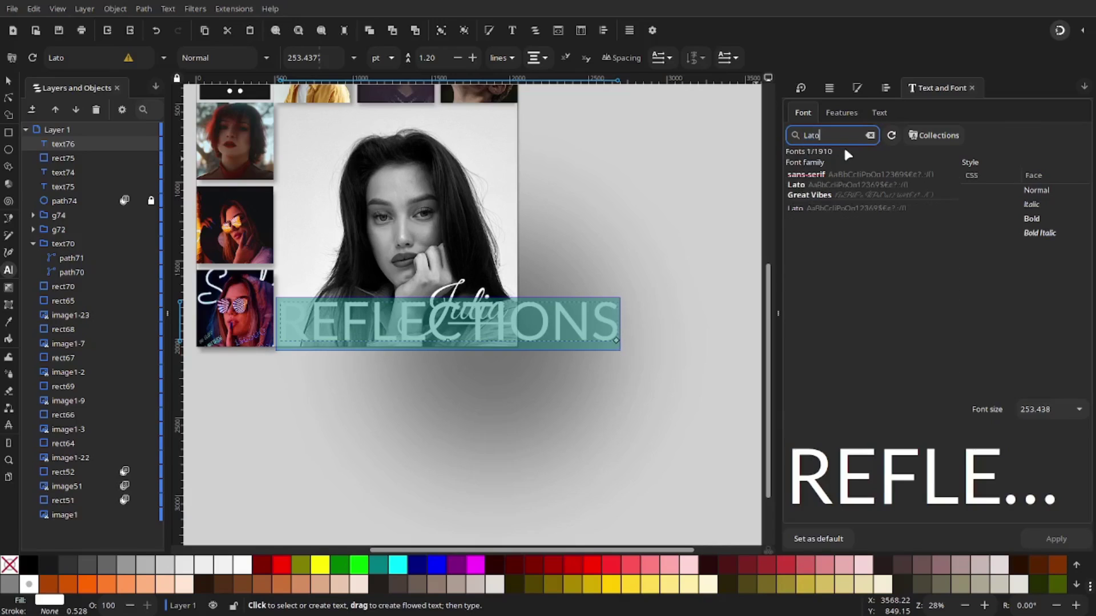
left_click(834, 184)
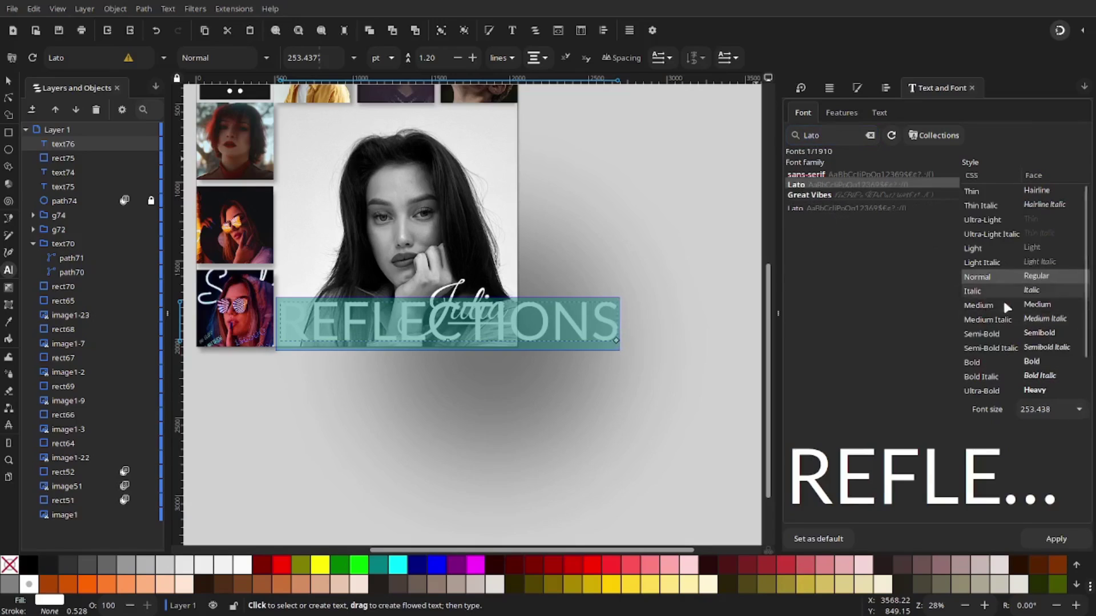
scroll(1010, 320, "down", 2)
left_click(1027, 376)
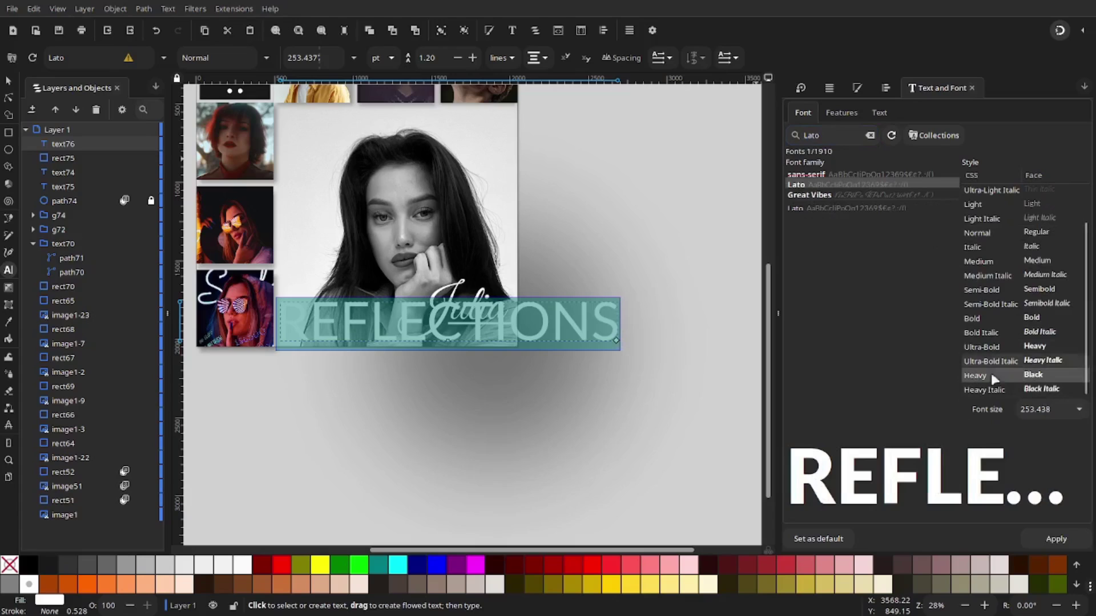
left_click(1056, 539)
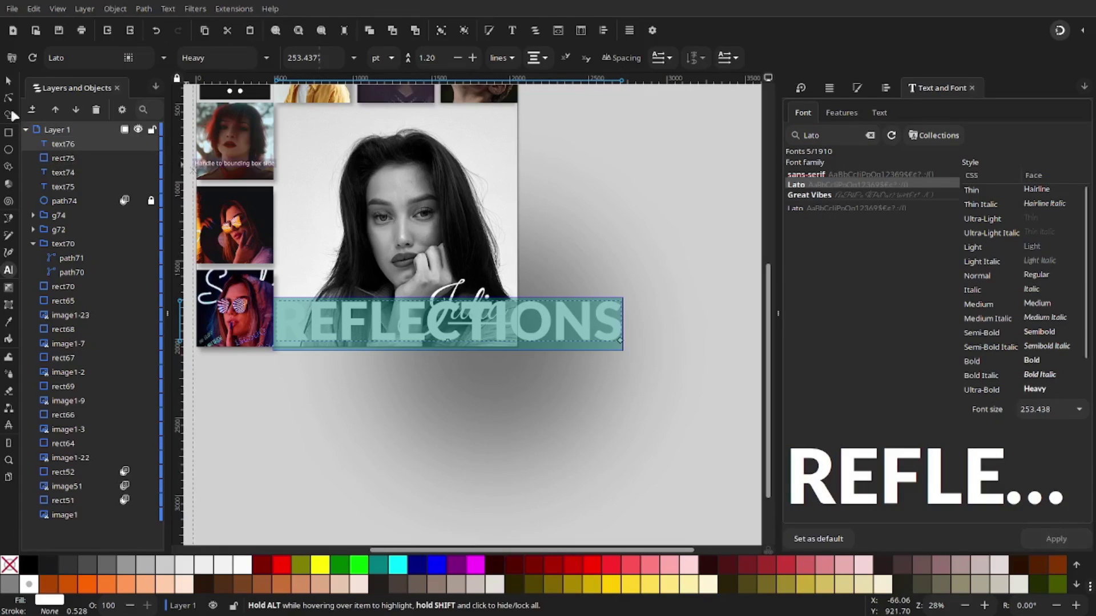
left_click(11, 83)
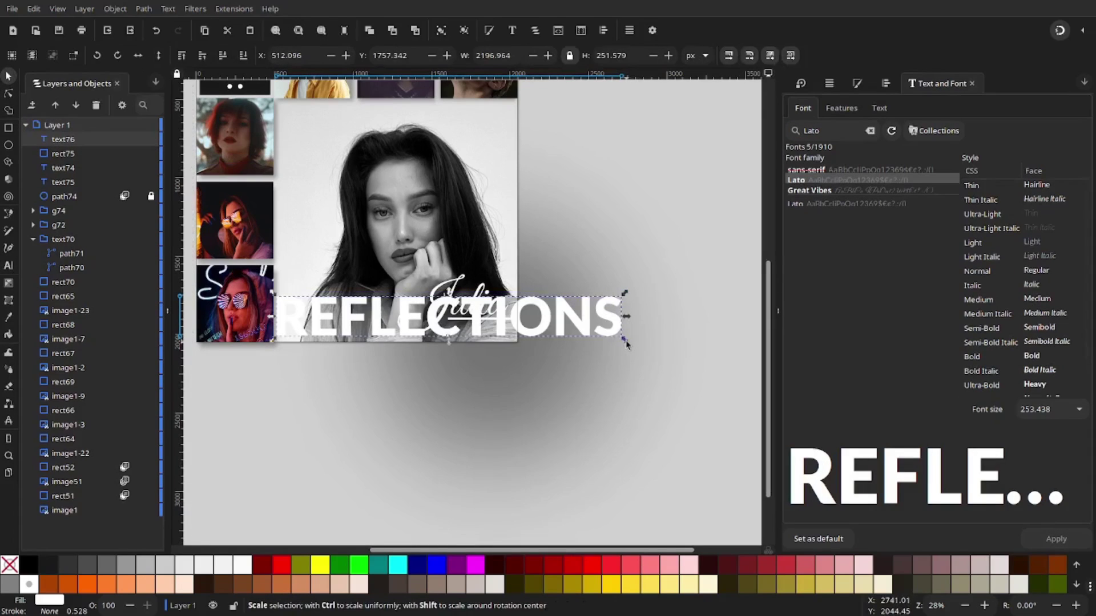
Shrink REFLECTIONS to about 402 × 46 px and align it beneath the white bar.
left_click_drag(631, 340, 513, 317)
left_click(445, 320)
left_click_drag(383, 307, 507, 340)
scroll(508, 340, "up", 4)
left_click_drag(731, 329, 668, 313)
scroll(573, 275, "right", 5)
left_click_drag(514, 297, 552, 302)
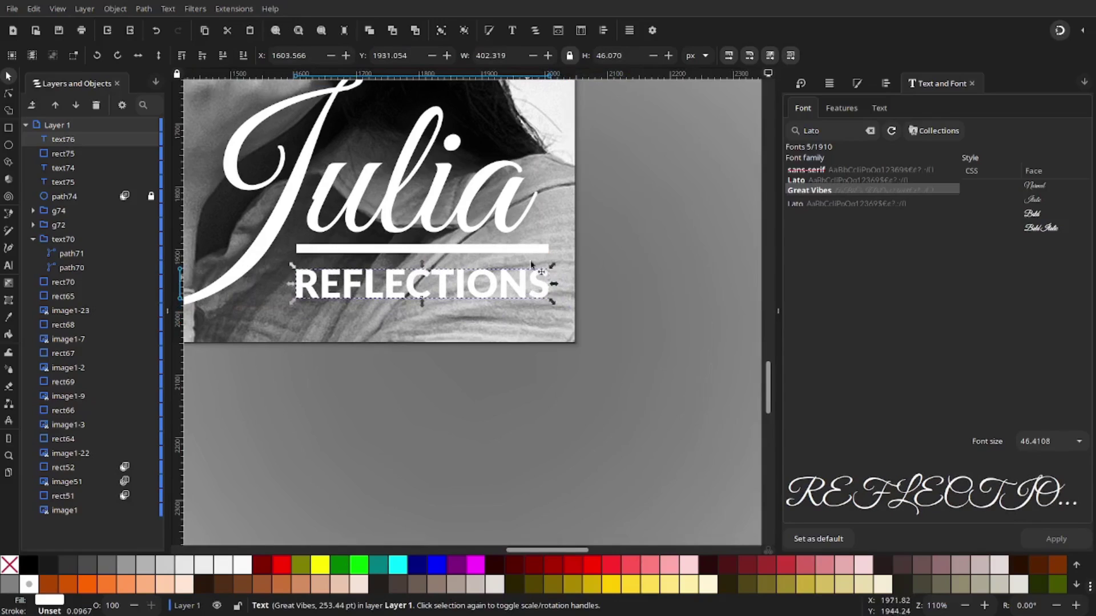
mouse_move(284, 310)
left_mouse_down()
mouse_move(314, 309)
mouse_move(279, 308)
mouse_move(288, 303)
left_mouse_up()
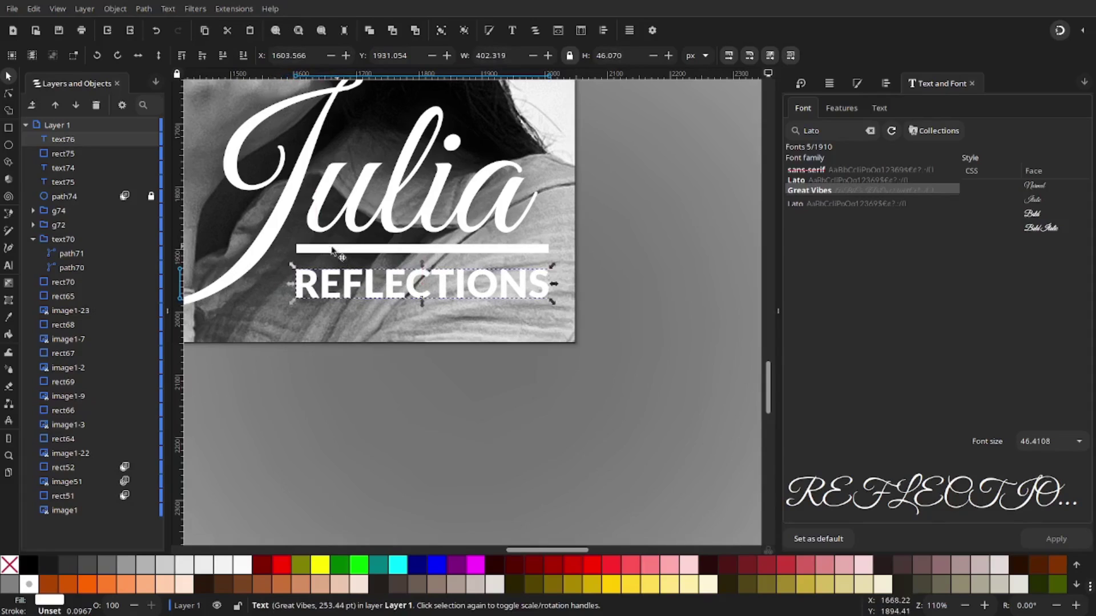
left_click(645, 283)
scroll(622, 289, "down", 4)
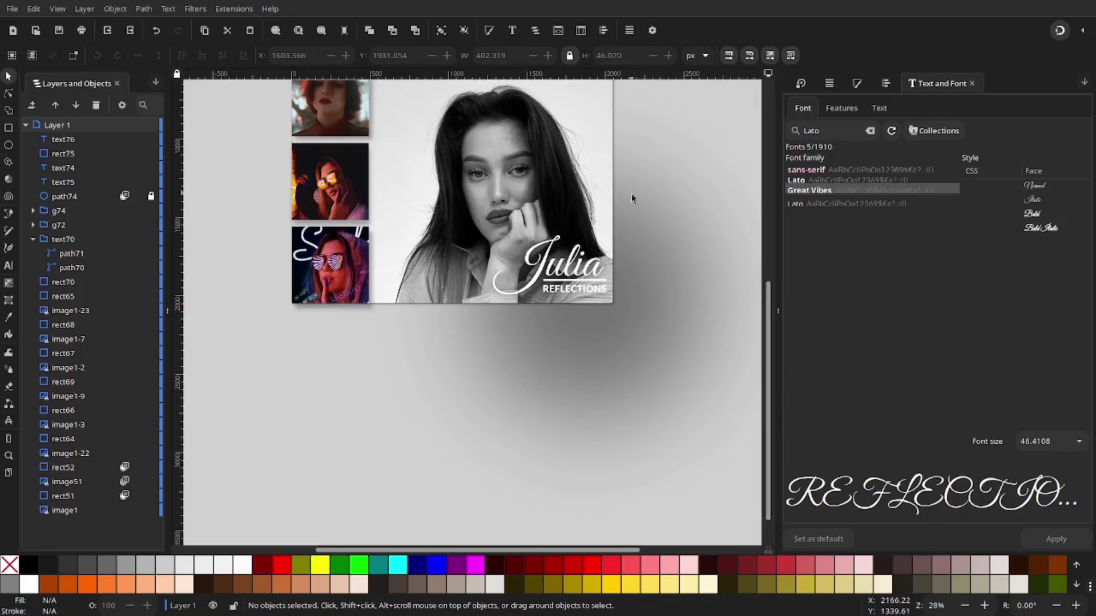
scroll(639, 294, "up", 2)
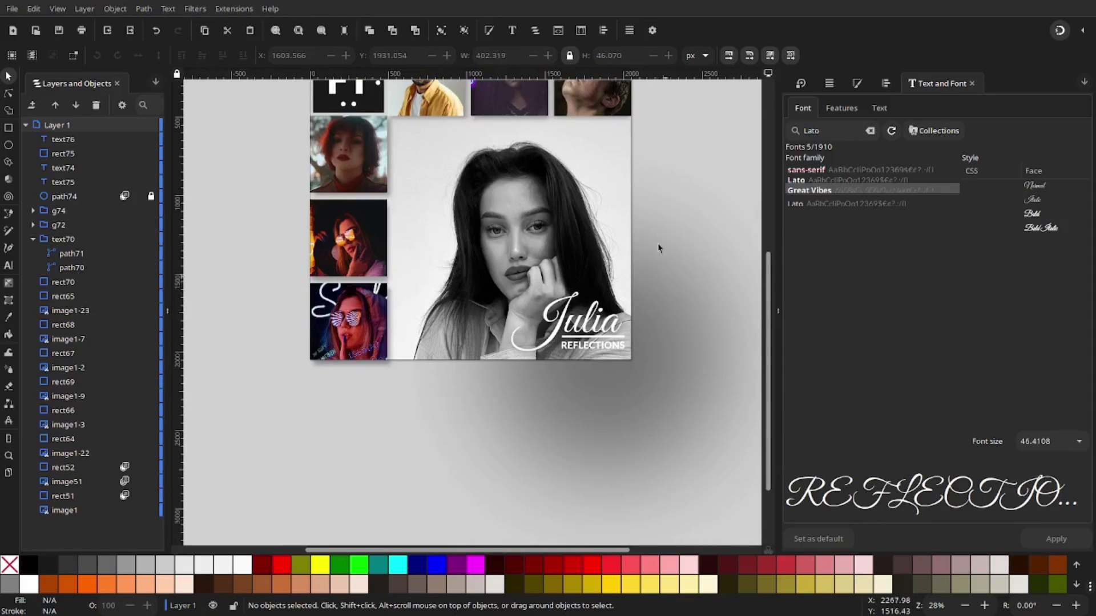